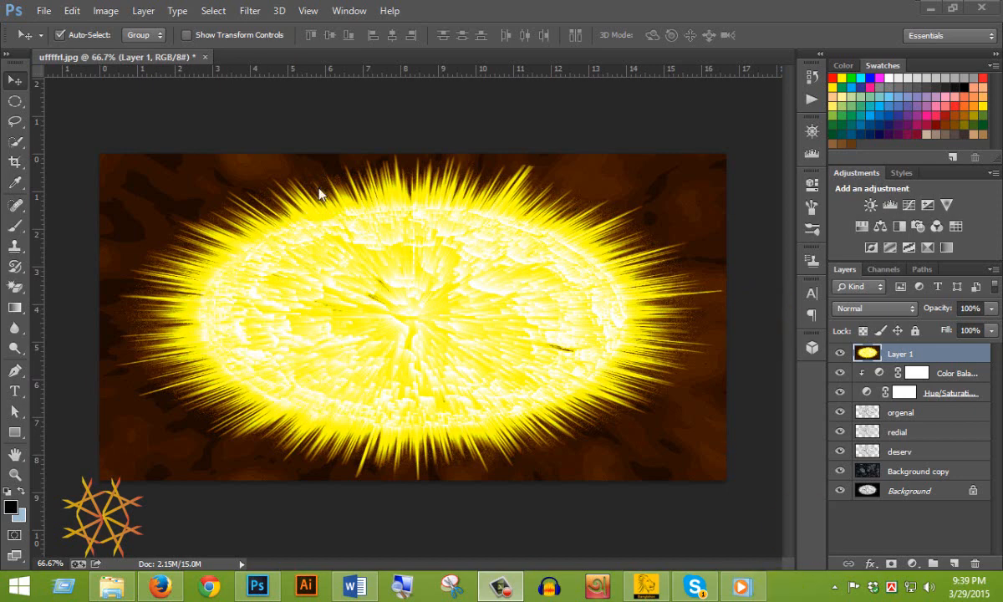
- Switch to Firefox, look over the "Design your photo and creativity" Facebook group page, and return to Photoshop
{"action": "mouse_move", "coordinate": [161, 599]}
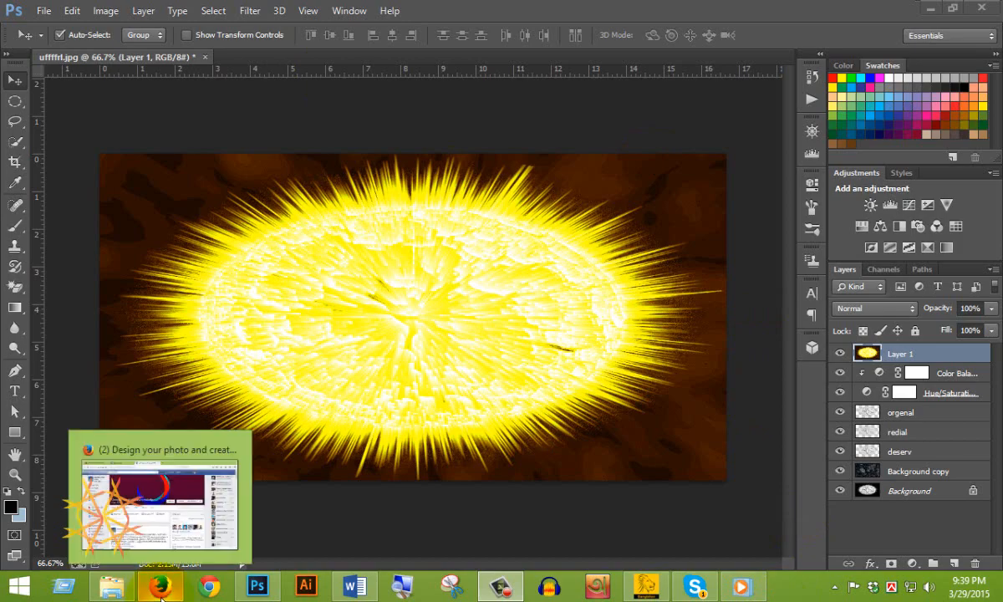
{"action": "left_click", "coordinate": [151, 550]}
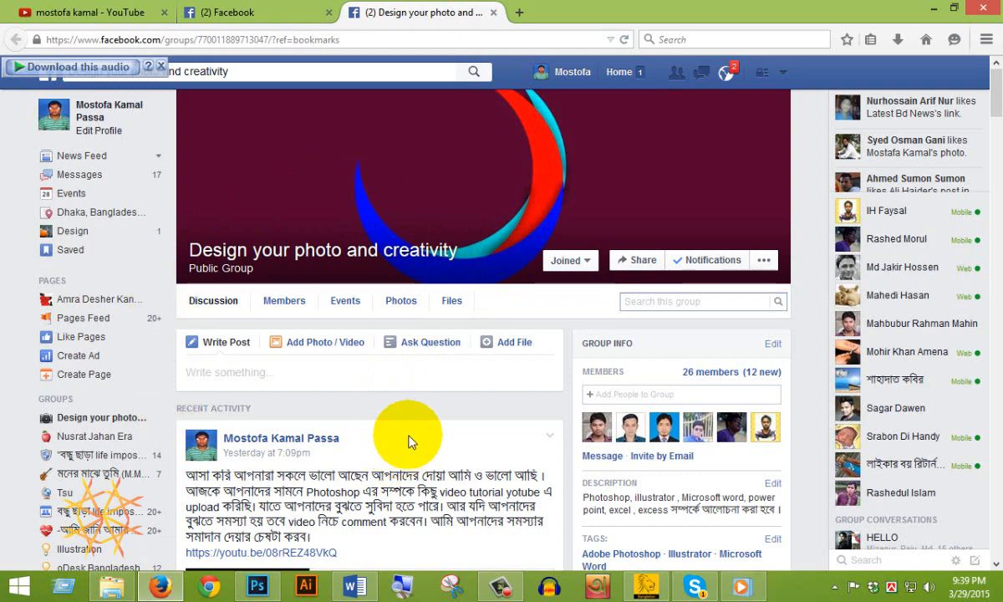
{"action": "scroll", "coordinate": [436, 414], "scroll_direction": "down", "scroll_amount": 2}
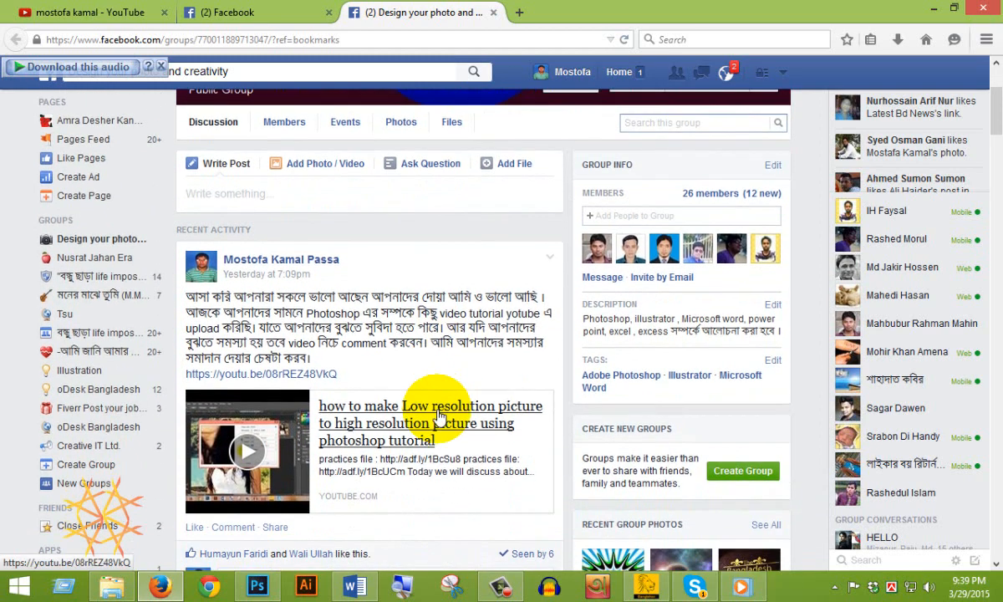
{"action": "scroll", "coordinate": [439, 415], "scroll_direction": "up", "scroll_amount": 2}
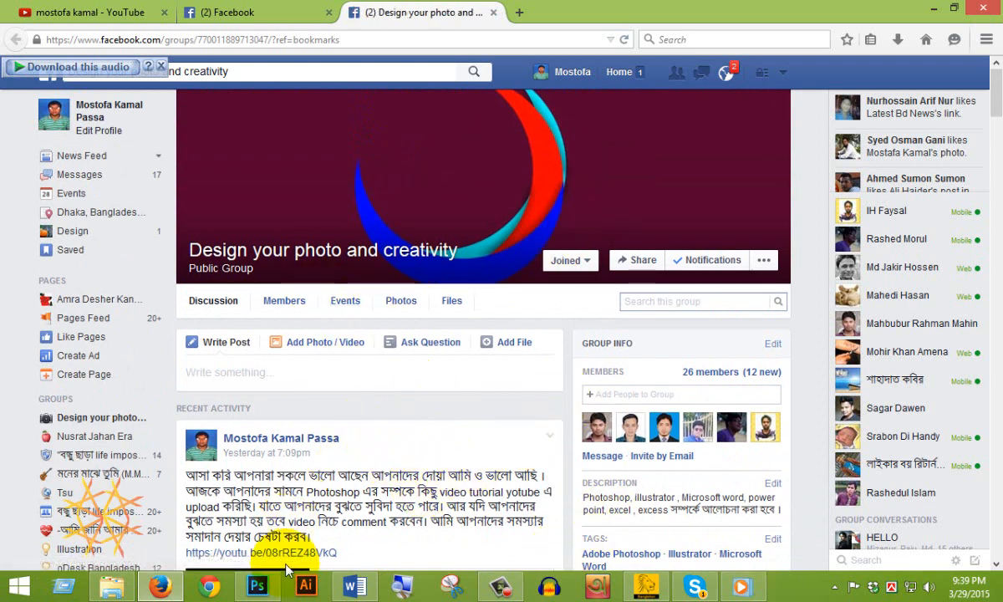
{"action": "left_click", "coordinate": [278, 586]}
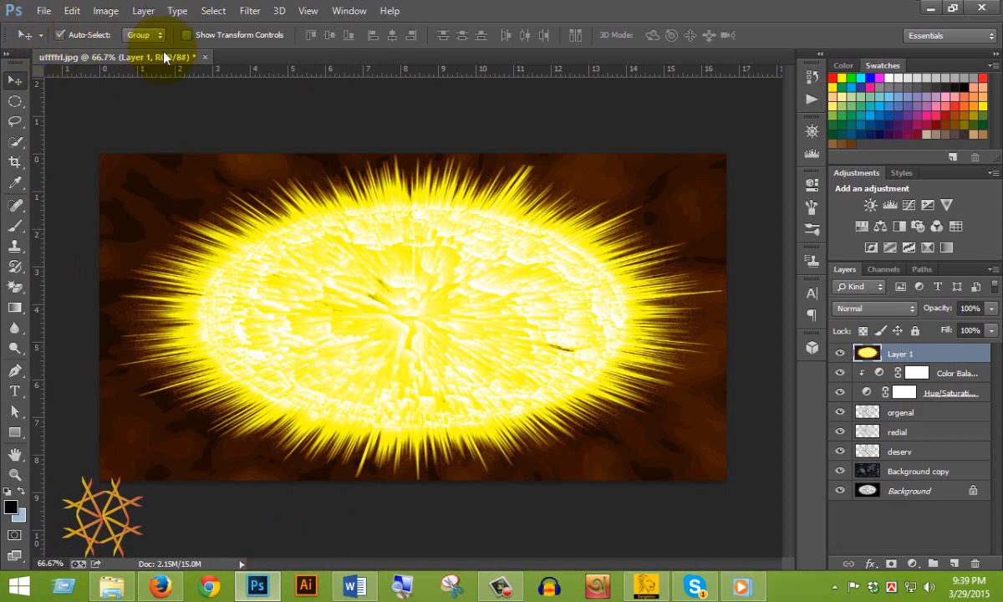
- Open the image depositphotos_4293513-Cracked-soil.jpg from the image folder
{"action": "left_click", "coordinate": [46, 13]}
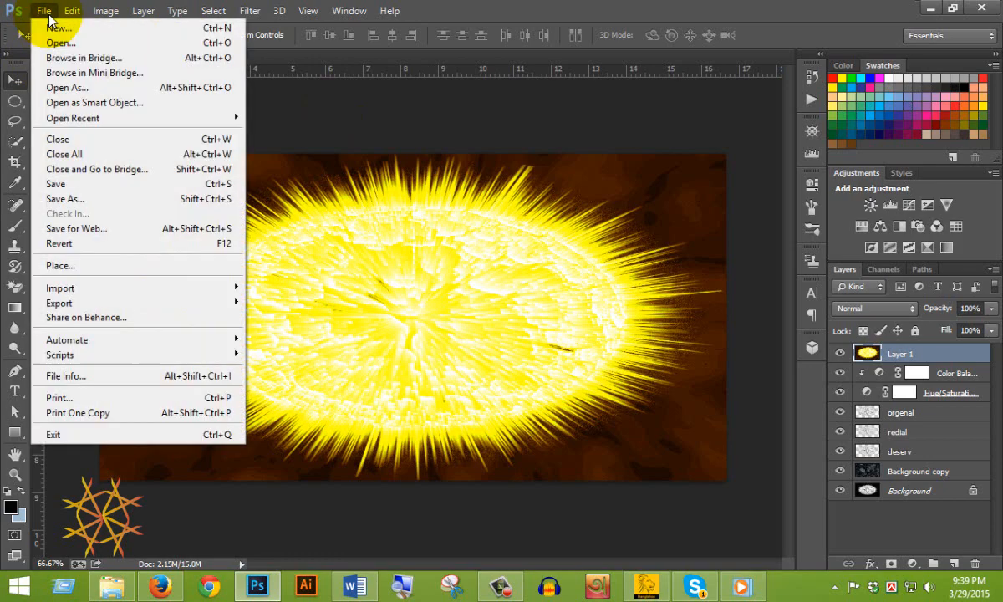
{"action": "left_click", "coordinate": [71, 48]}
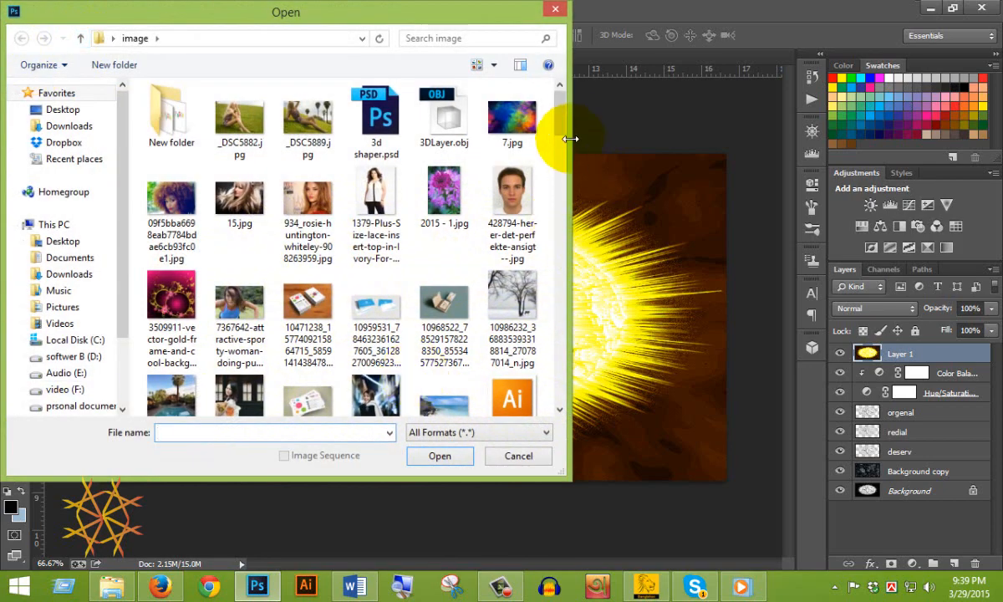
{"action": "left_click_drag", "start_coordinate": [562, 116], "coordinate": [556, 222]}
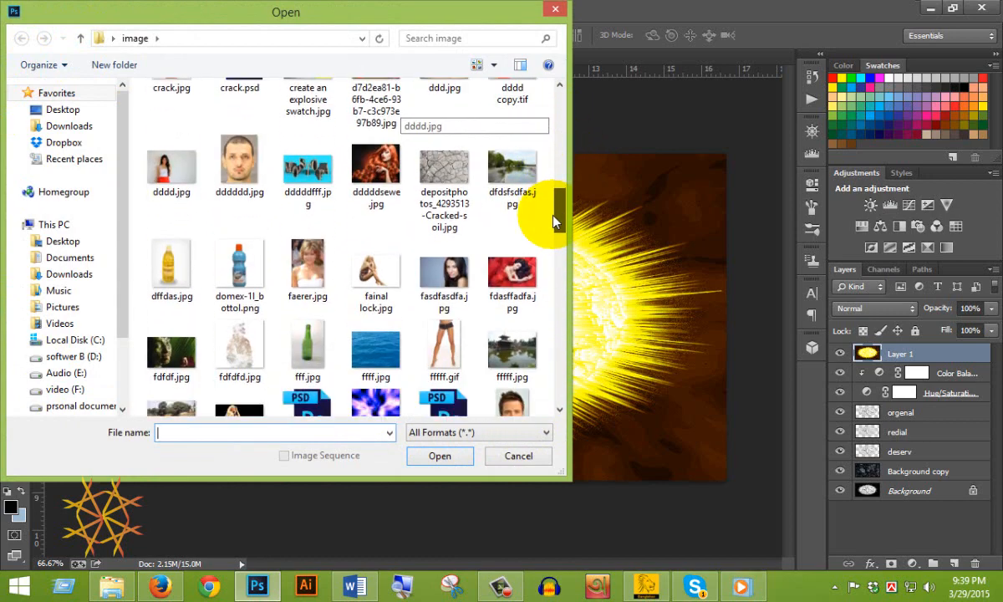
{"action": "double_click", "coordinate": [450, 177]}
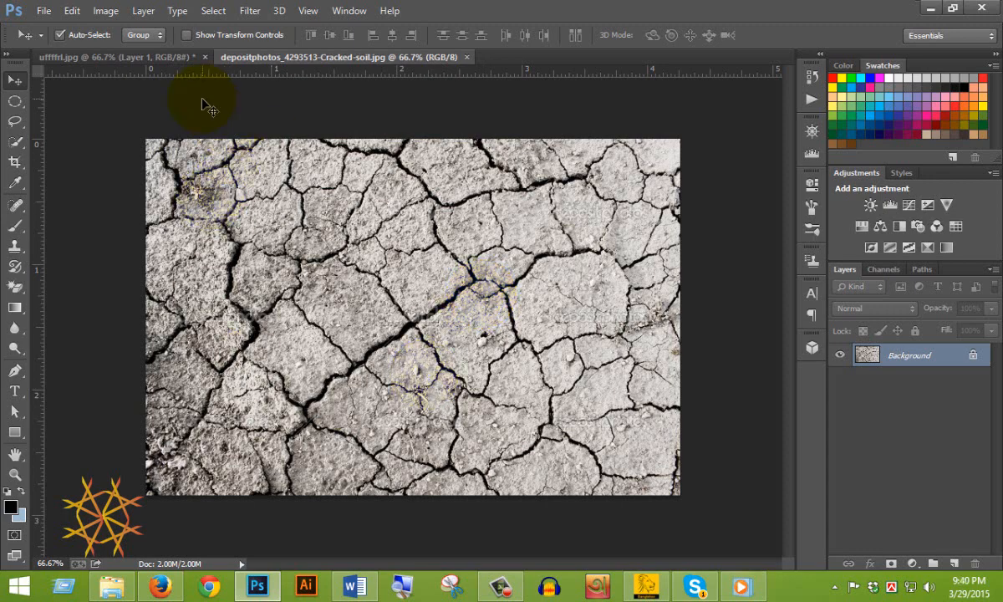
- Desaturate the cracked-soil image
{"action": "left_click", "coordinate": [106, 11]}
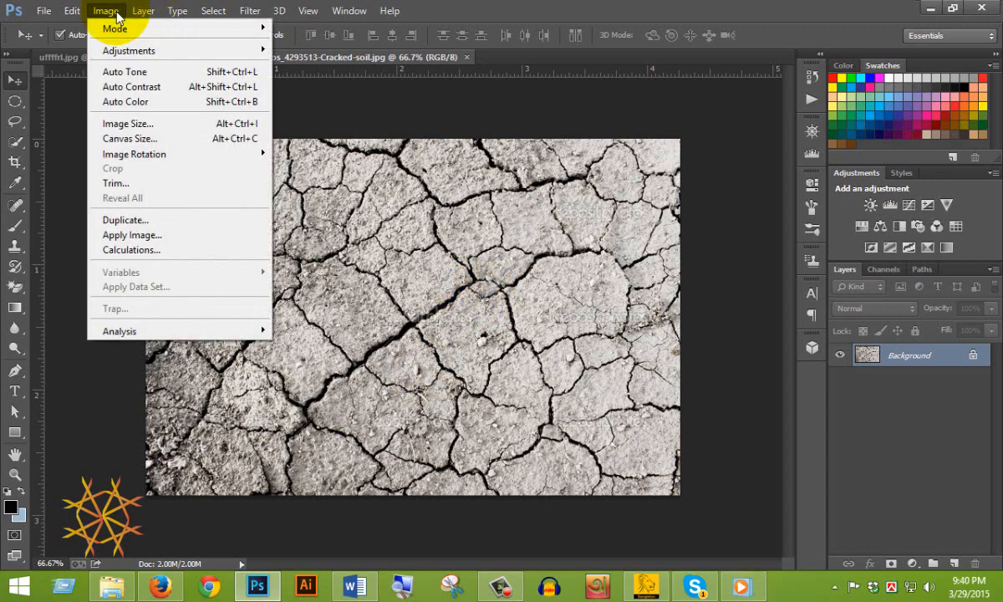
{"action": "mouse_move", "coordinate": [132, 50]}
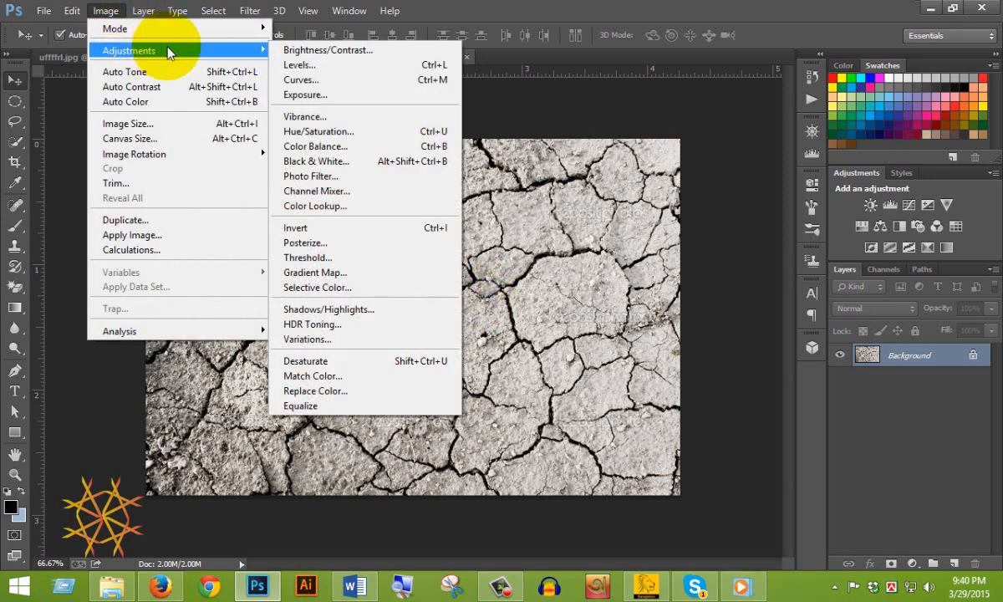
{"action": "left_click", "coordinate": [396, 360]}
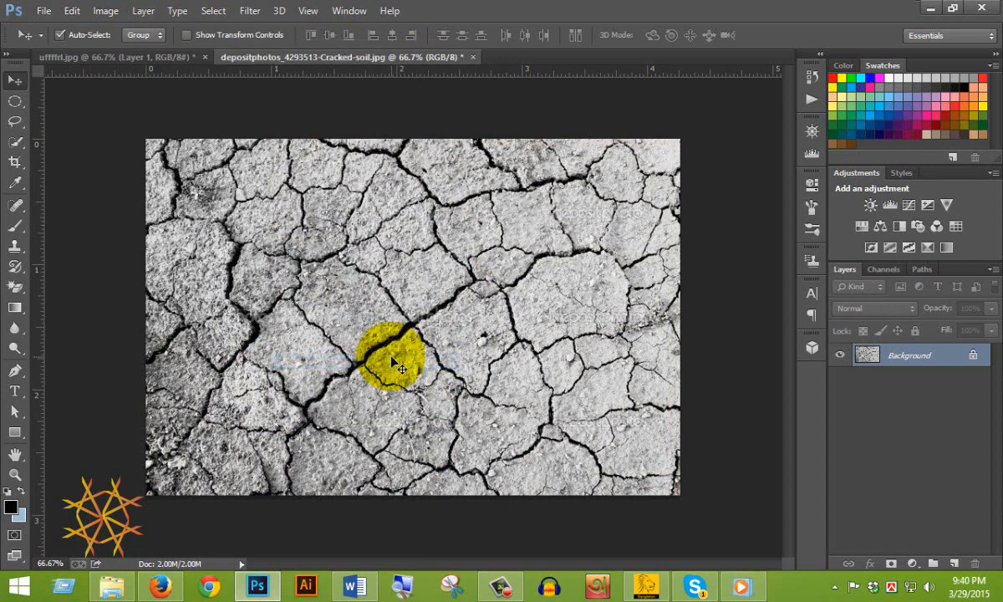
- Apply Levels to the cracked-soil image, raising the shadow input to 30 and strongly lowering the highlight input for high-contrast black cracks on white
{"action": "left_click", "coordinate": [105, 10]}
{"action": "mouse_move", "coordinate": [198, 49]}
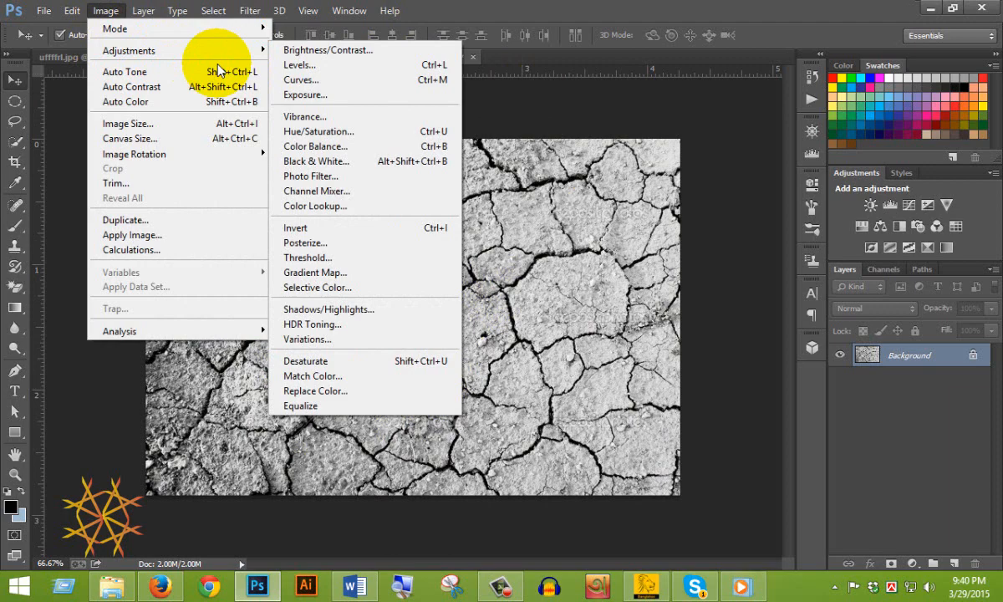
{"action": "left_click", "coordinate": [316, 68]}
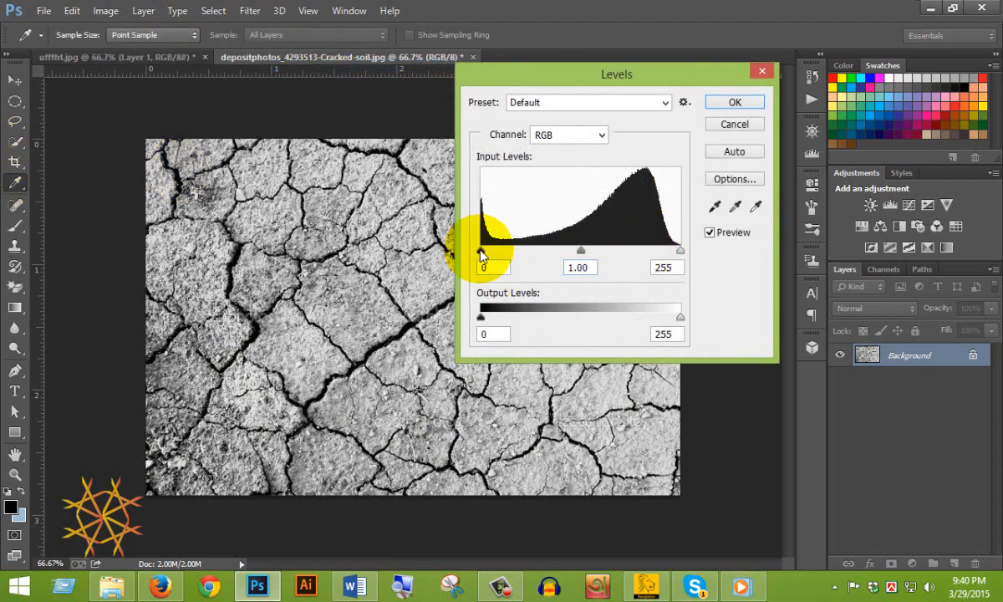
{"action": "left_click_drag", "start_coordinate": [481, 252], "coordinate": [507, 254]}
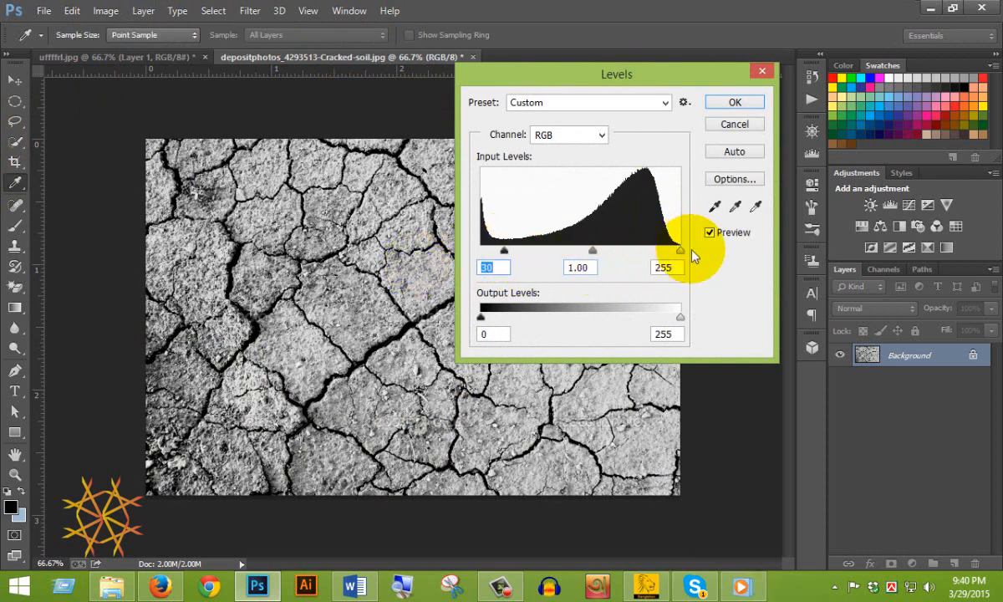
{"action": "left_click_drag", "start_coordinate": [680, 250], "coordinate": [550, 254]}
{"action": "left_click_drag", "start_coordinate": [615, 253], "coordinate": [607, 253]}
{"action": "left_click", "coordinate": [735, 102]}
{"action": "key", "text": "v"}
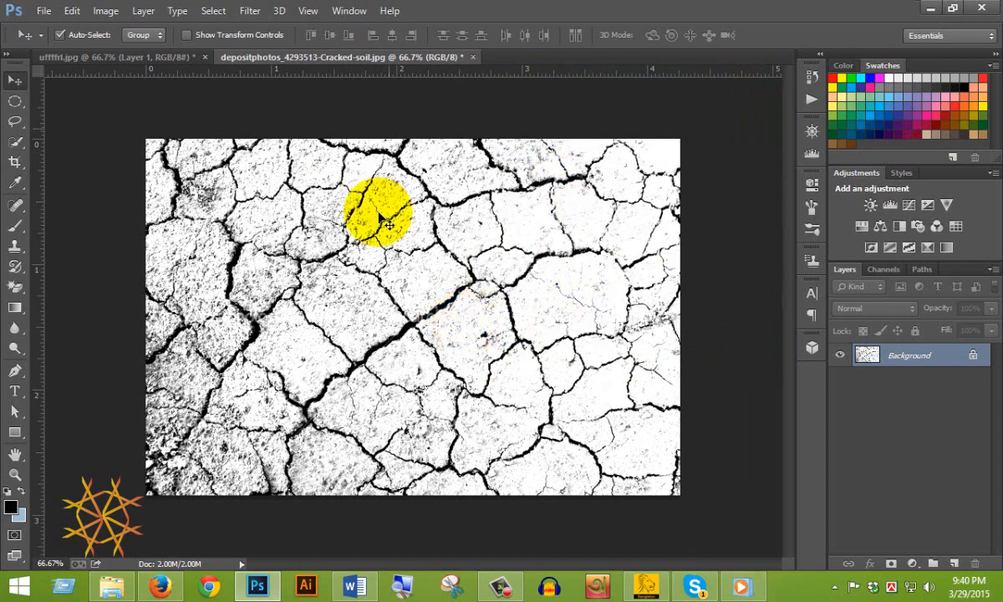
- Try resizing the cracked-soil image to 100 by 800 pixels, and undo the resize
{"action": "left_click", "coordinate": [98, 13]}
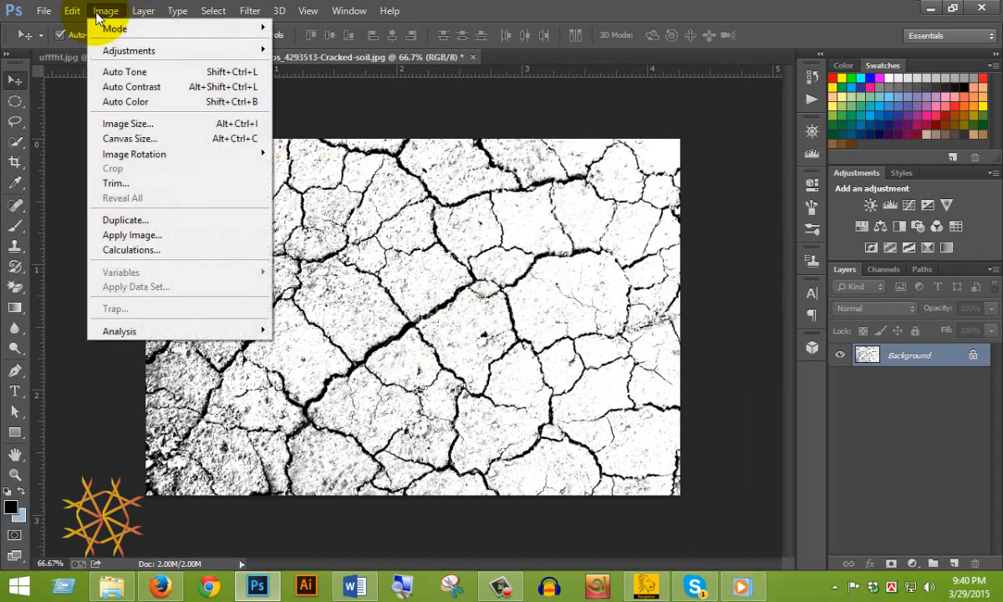
{"action": "left_click", "coordinate": [146, 127]}
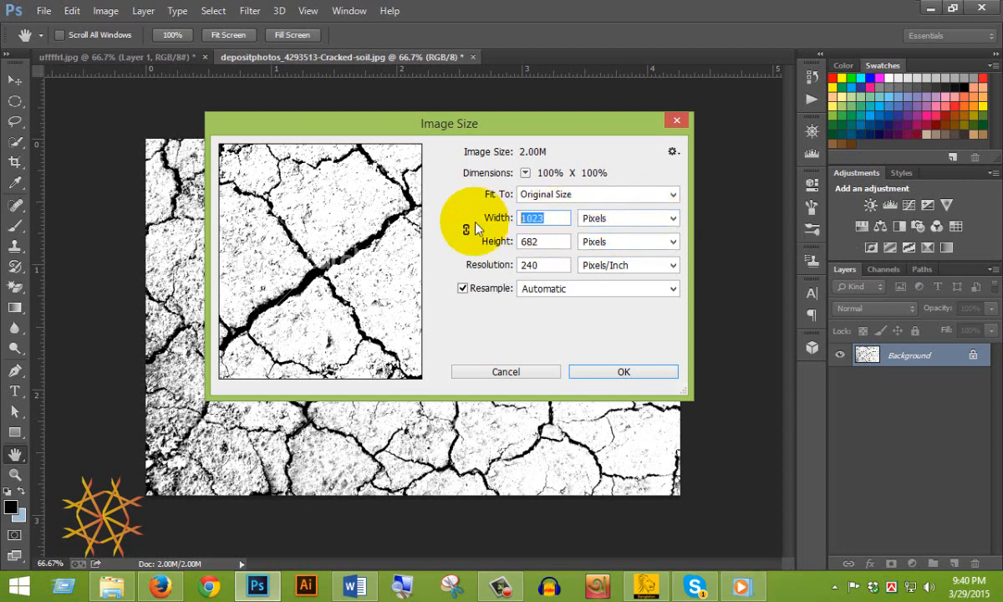
{"action": "type", "text": "100"}
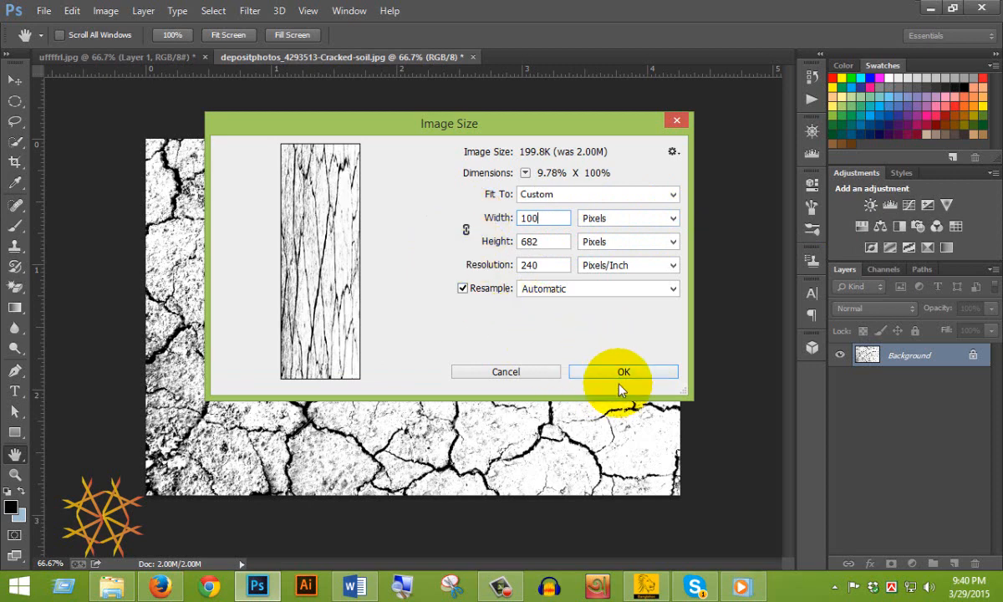
{"action": "left_click_drag", "start_coordinate": [569, 241], "coordinate": [448, 242]}
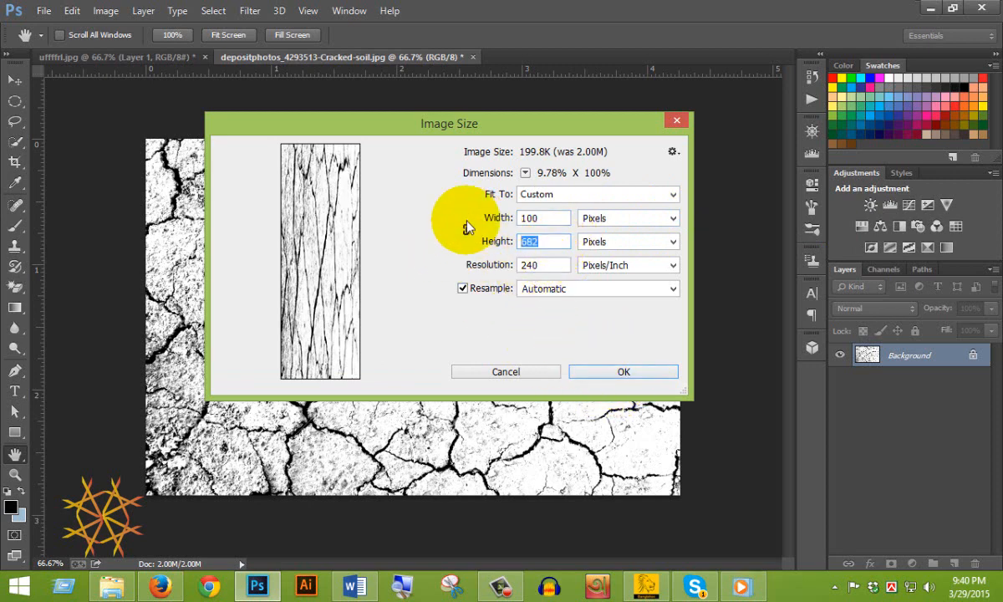
{"action": "type", "text": "800"}
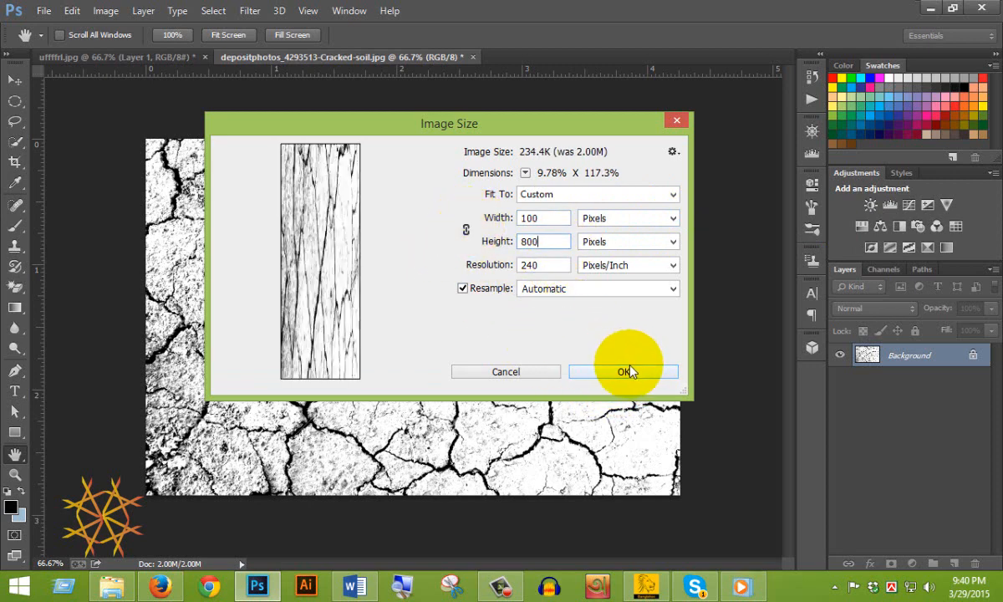
{"action": "left_click", "coordinate": [627, 372]}
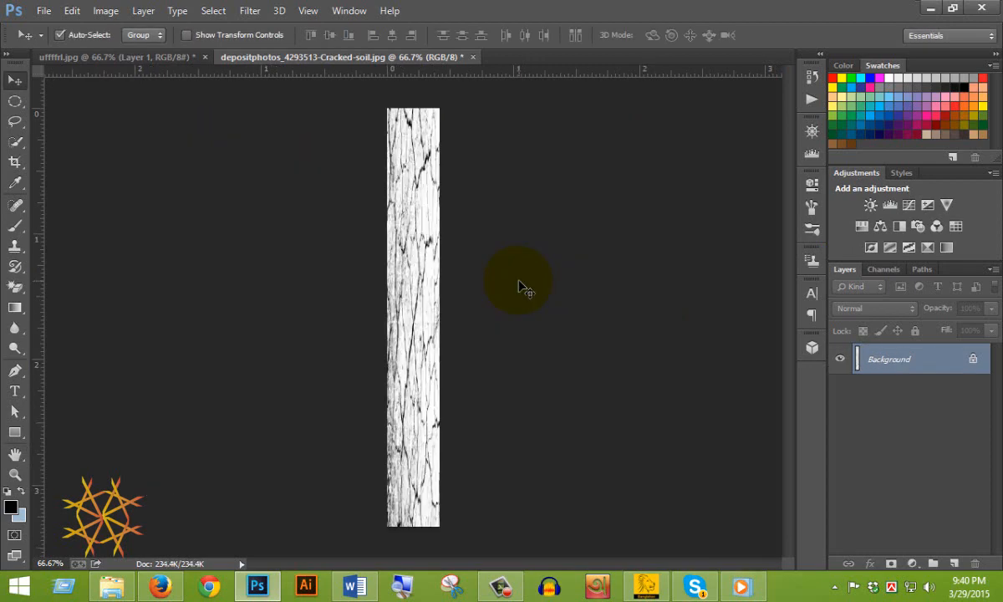
{"action": "key", "text": "ctrl+z"}
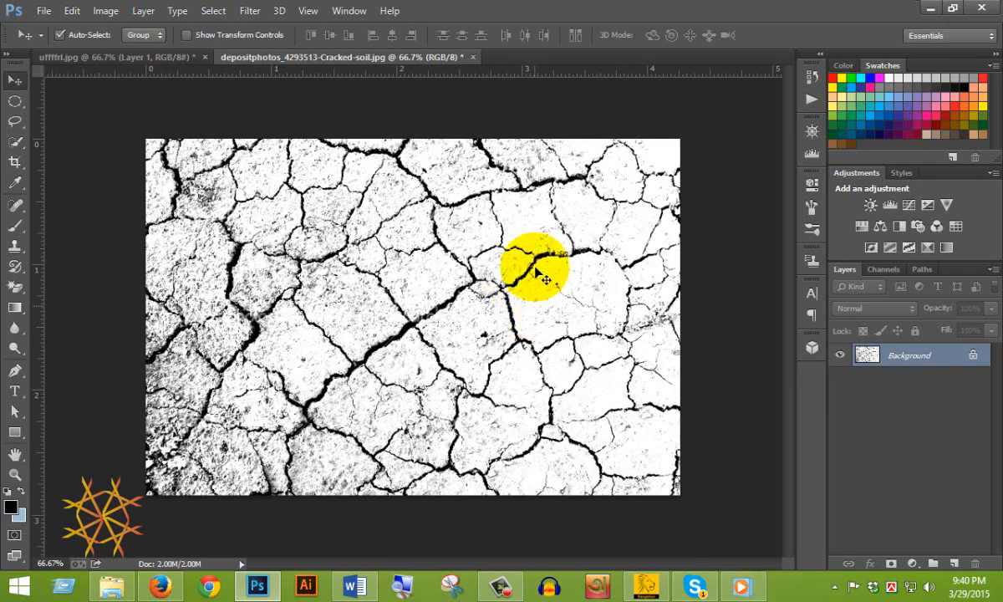
- Resize the cracked-soil image to a width of 800 pixels, keeping the height at 682 pixels
{"action": "left_click", "coordinate": [95, 15]}
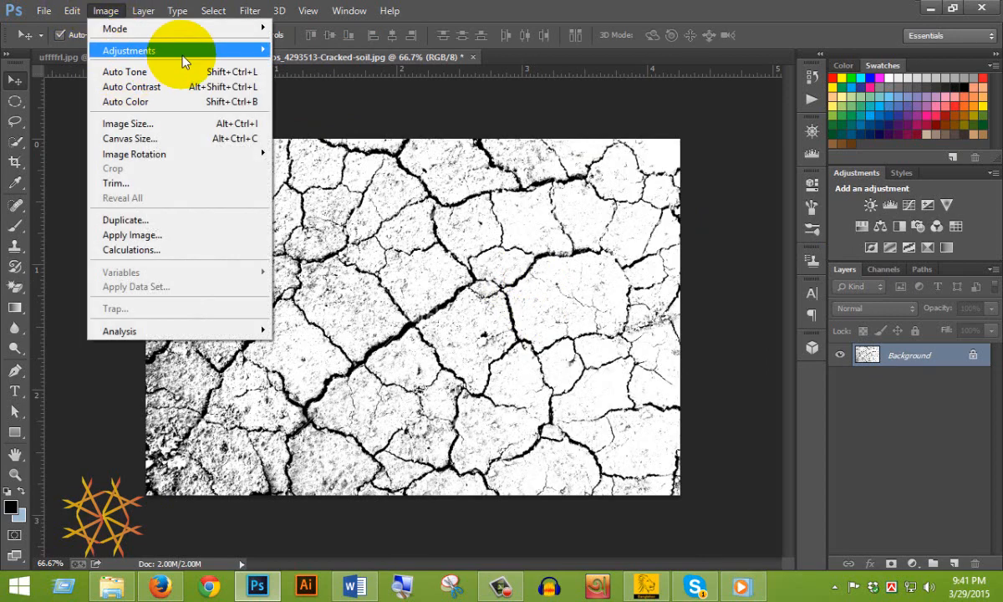
{"action": "mouse_move", "coordinate": [175, 54]}
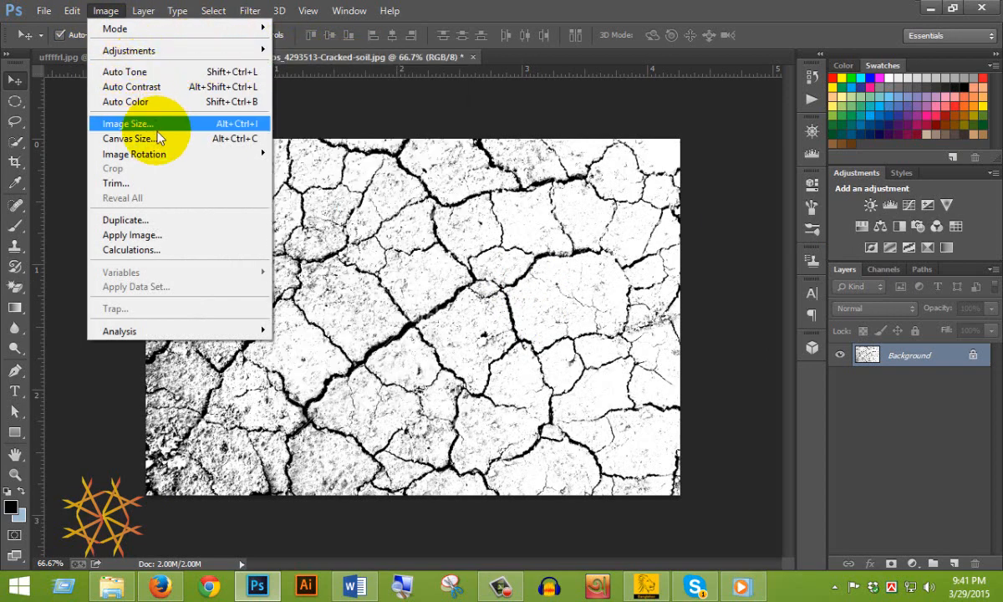
{"action": "left_click", "coordinate": [159, 124]}
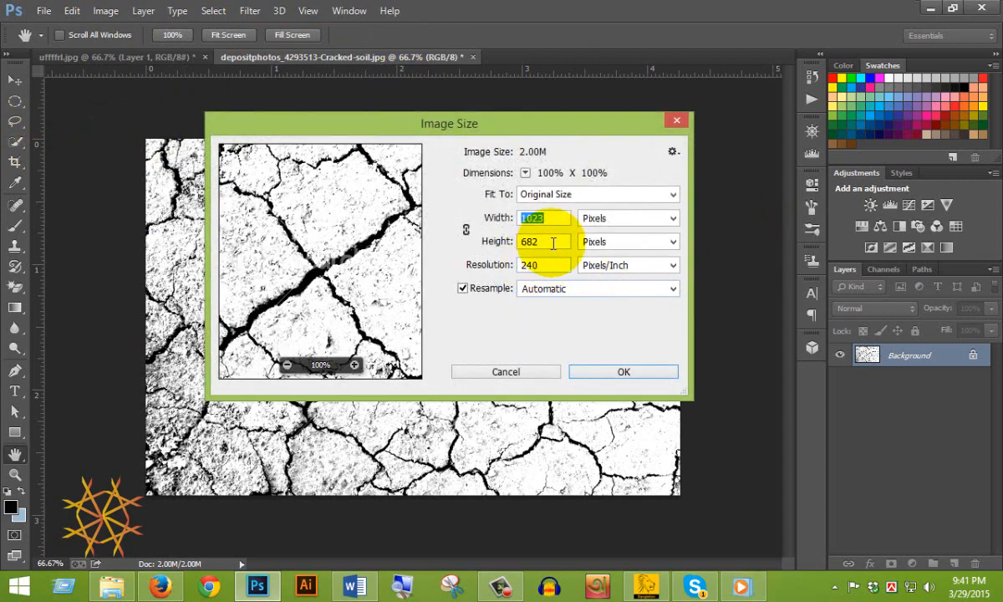
{"action": "left_click_drag", "start_coordinate": [551, 241], "coordinate": [480, 242]}
{"action": "left_click_drag", "start_coordinate": [569, 218], "coordinate": [514, 219]}
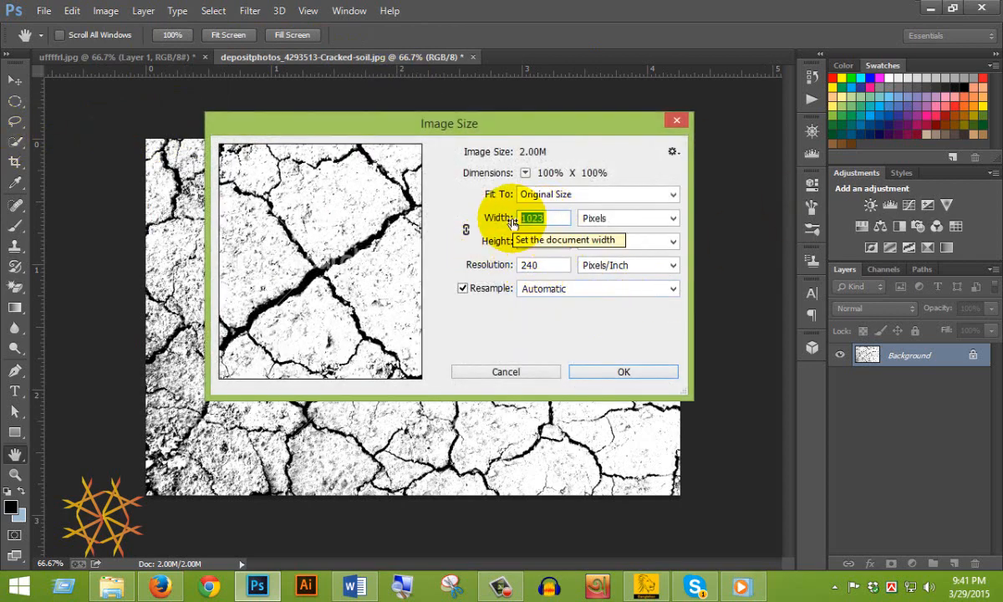
{"action": "type", "text": "800"}
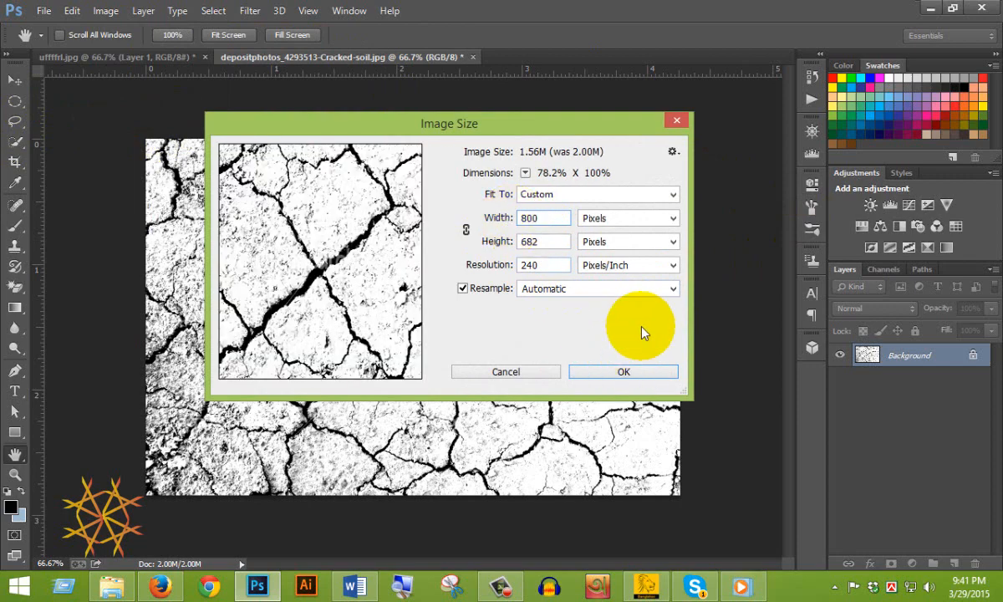
{"action": "left_click", "coordinate": [630, 373]}
{"action": "key", "text": "v"}
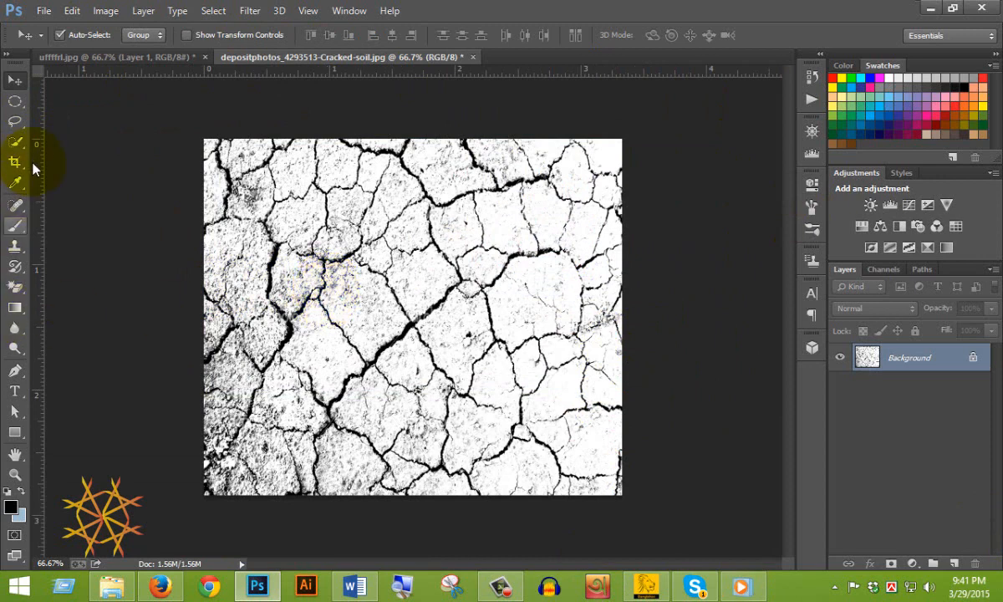
- Apply the Spherize distortion to the cracked-soil image with an amount of 100% in Normal mode
{"action": "left_click", "coordinate": [251, 15]}
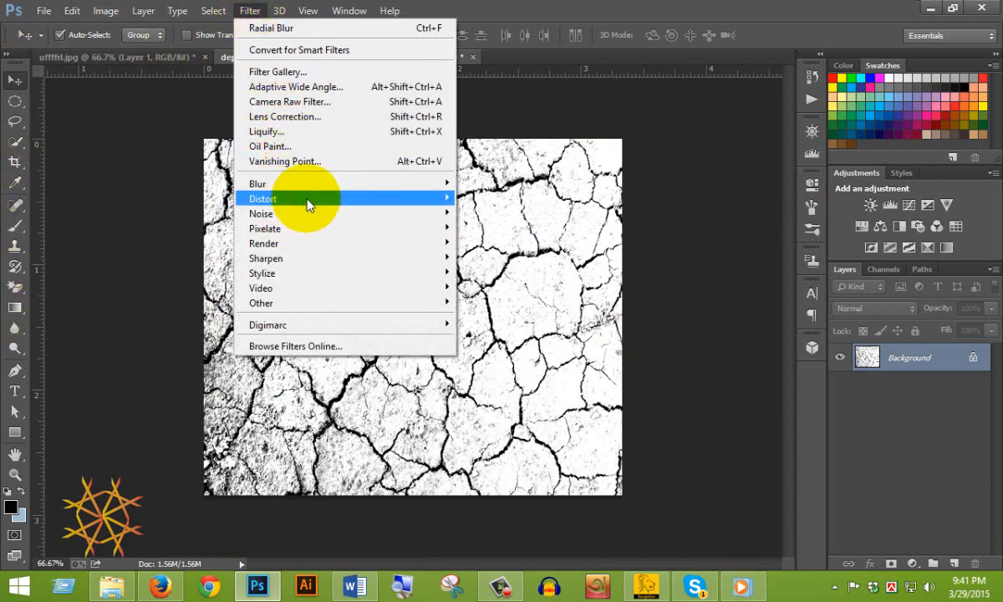
{"action": "mouse_move", "coordinate": [307, 206]}
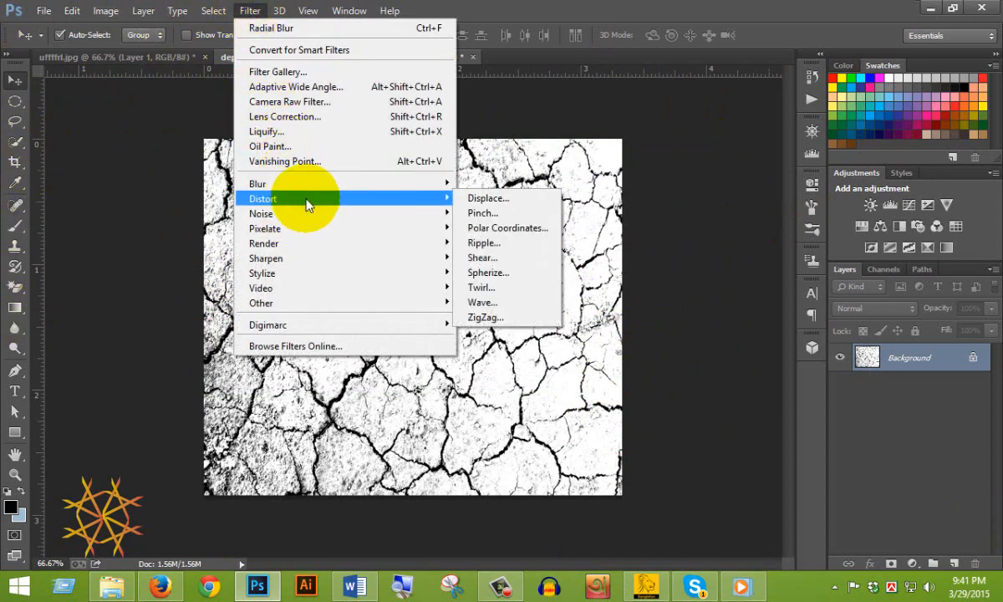
{"action": "left_click", "coordinate": [527, 276]}
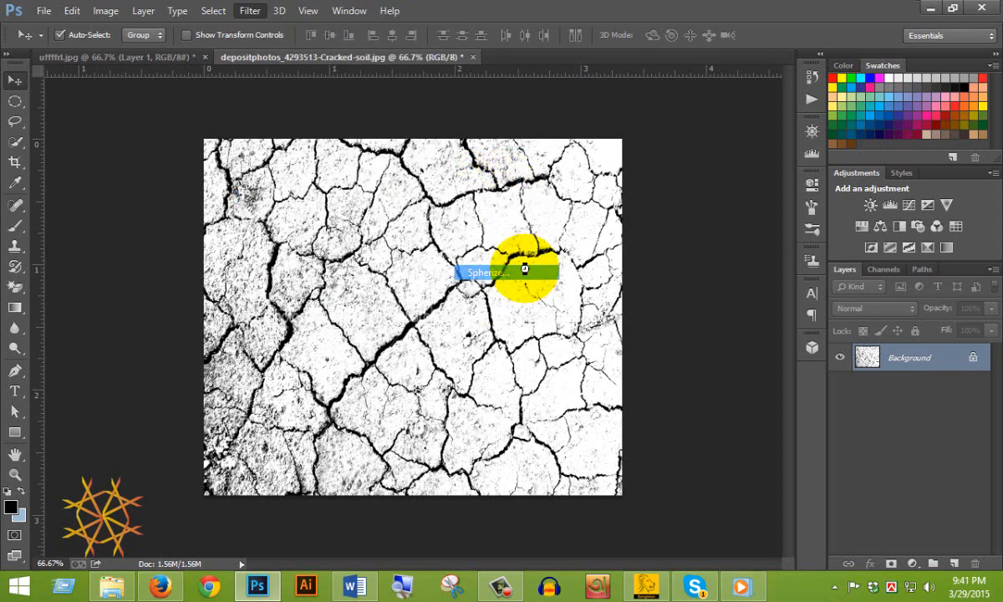
{"action": "left_click", "coordinate": [378, 364]}
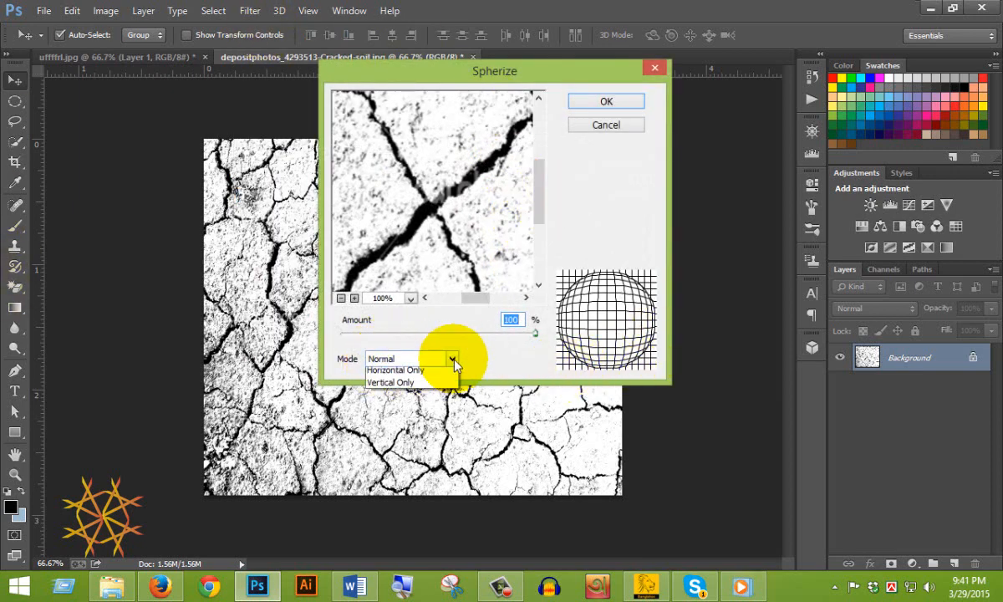
{"action": "left_click", "coordinate": [441, 385]}
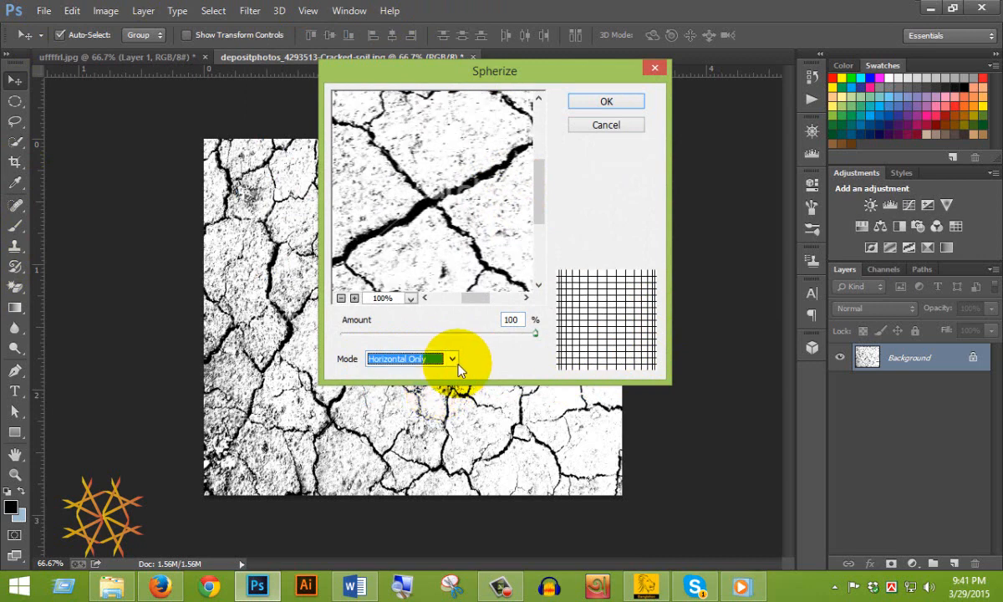
{"action": "left_click", "coordinate": [443, 359]}
{"action": "left_click", "coordinate": [426, 399]}
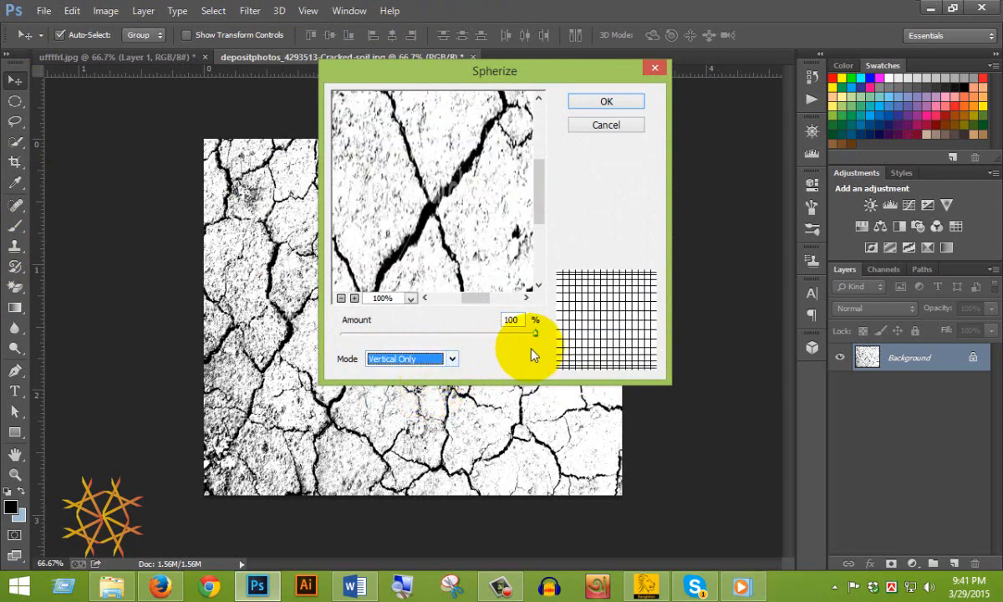
{"action": "left_click", "coordinate": [449, 359]}
{"action": "left_click", "coordinate": [422, 374]}
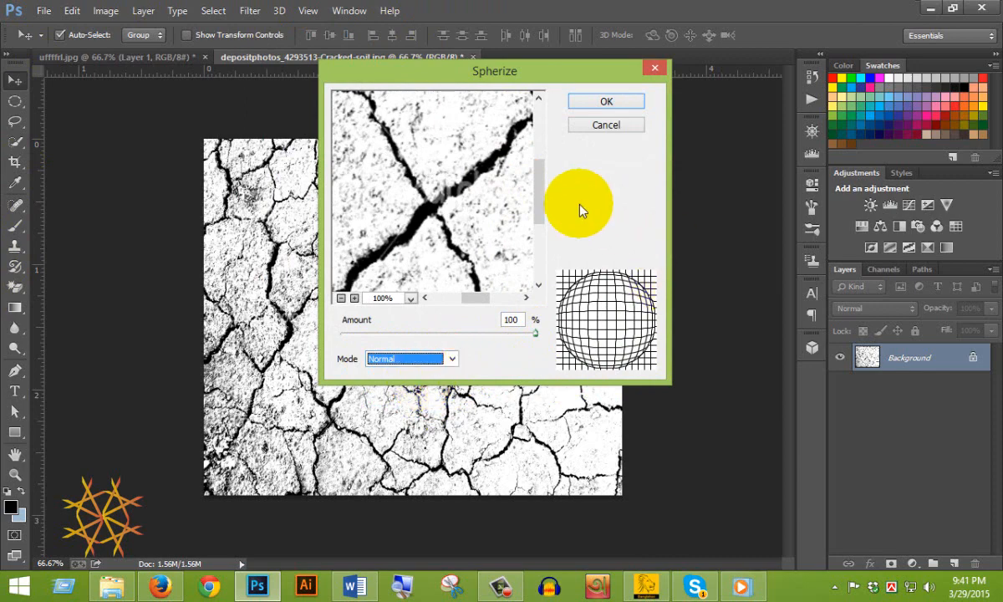
{"action": "left_click", "coordinate": [604, 101]}
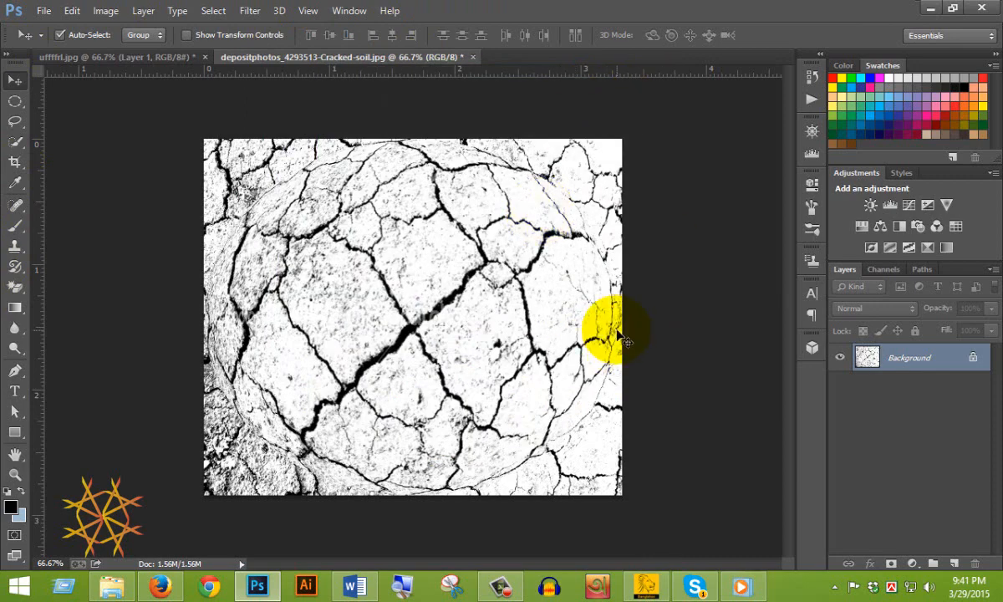
- Reapply the same Spherize filter two more times to strengthen the bulge
{"action": "left_click", "coordinate": [251, 10]}
{"action": "left_click", "coordinate": [358, 27]}
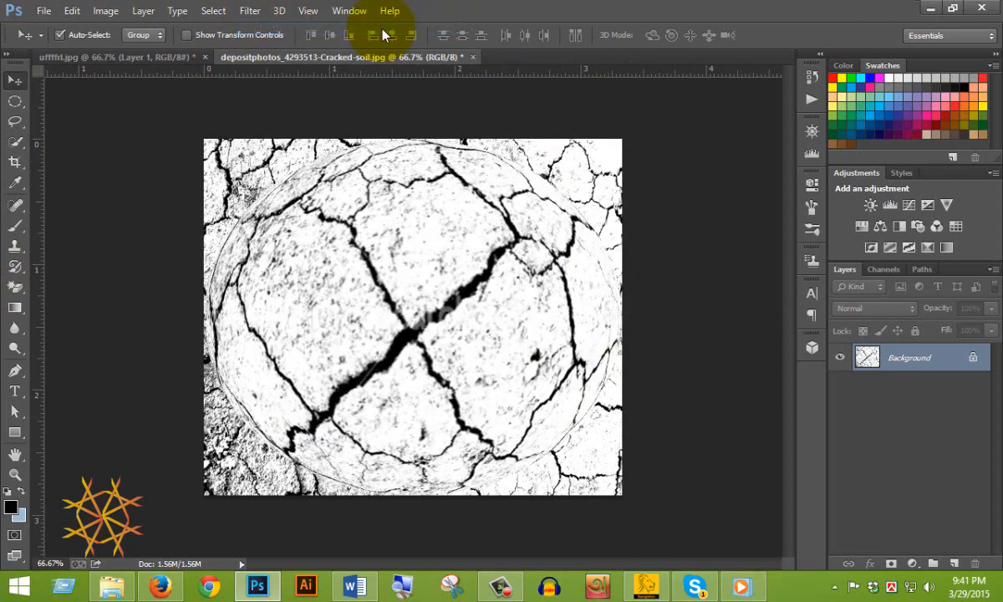
{"action": "left_click", "coordinate": [248, 13]}
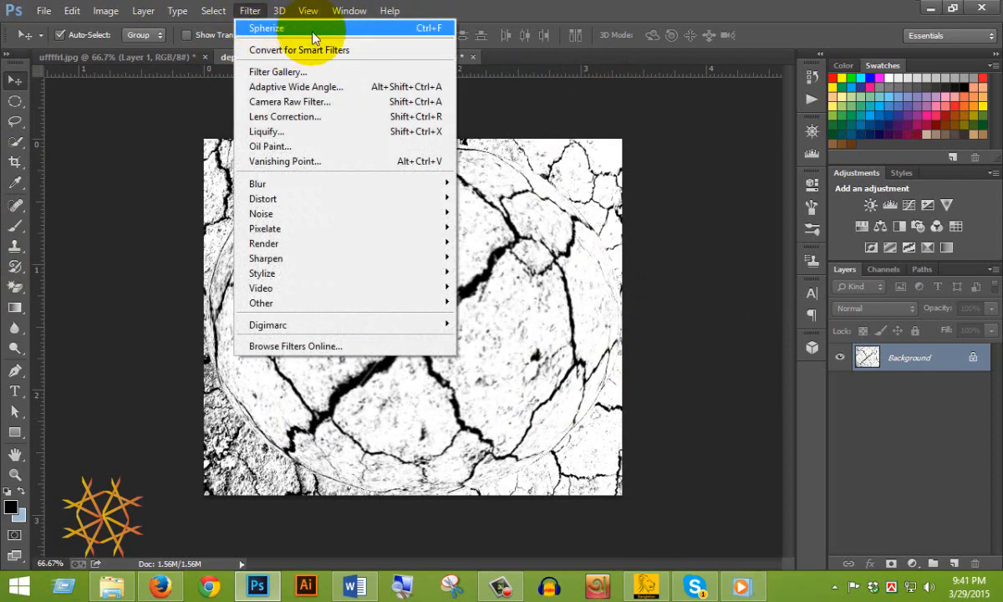
{"action": "left_click", "coordinate": [292, 29]}
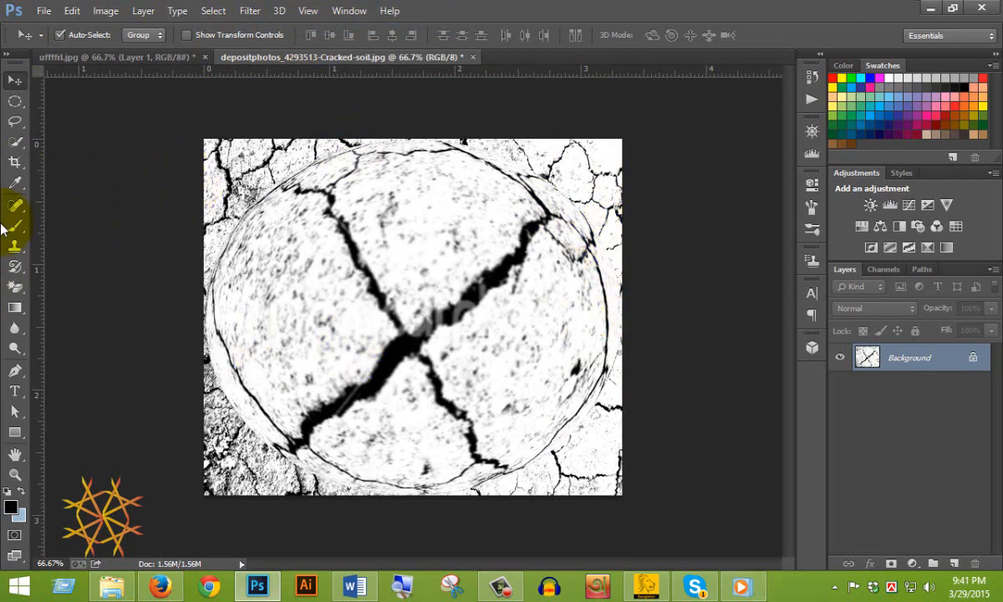
- Select the spherized area with an elliptical marquee spanning the canvas, copy it to a new layer and hide the Background layer
{"action": "left_click", "coordinate": [16, 101]}
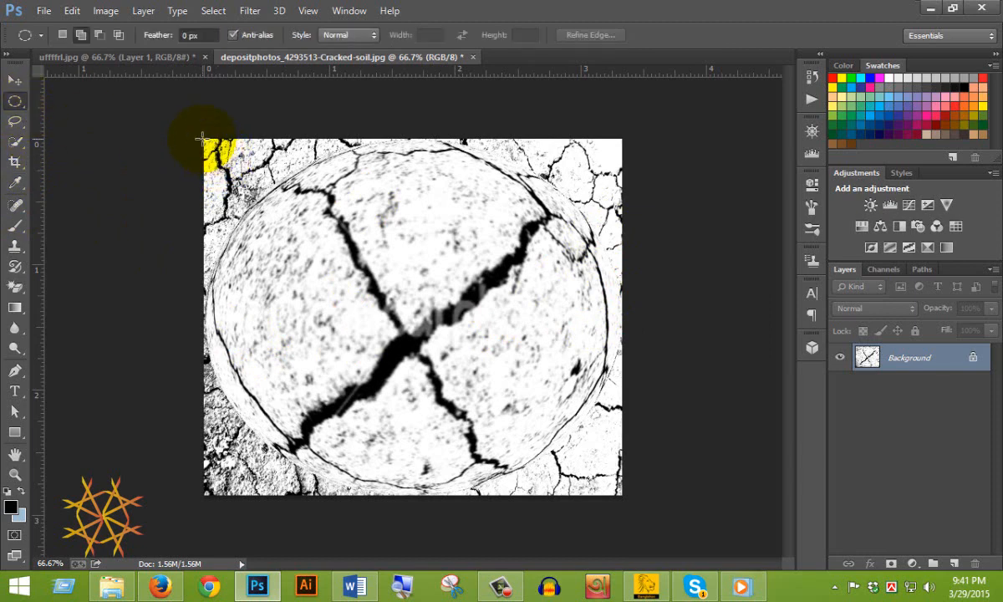
{"action": "left_click_drag", "start_coordinate": [205, 138], "coordinate": [619, 493]}
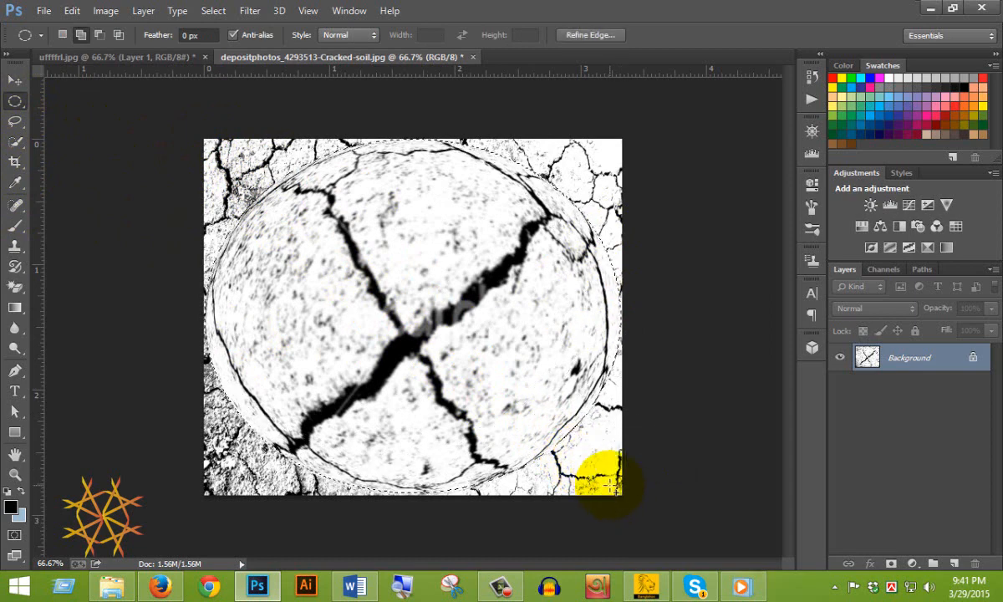
{"action": "key", "text": "ctrl+j"}
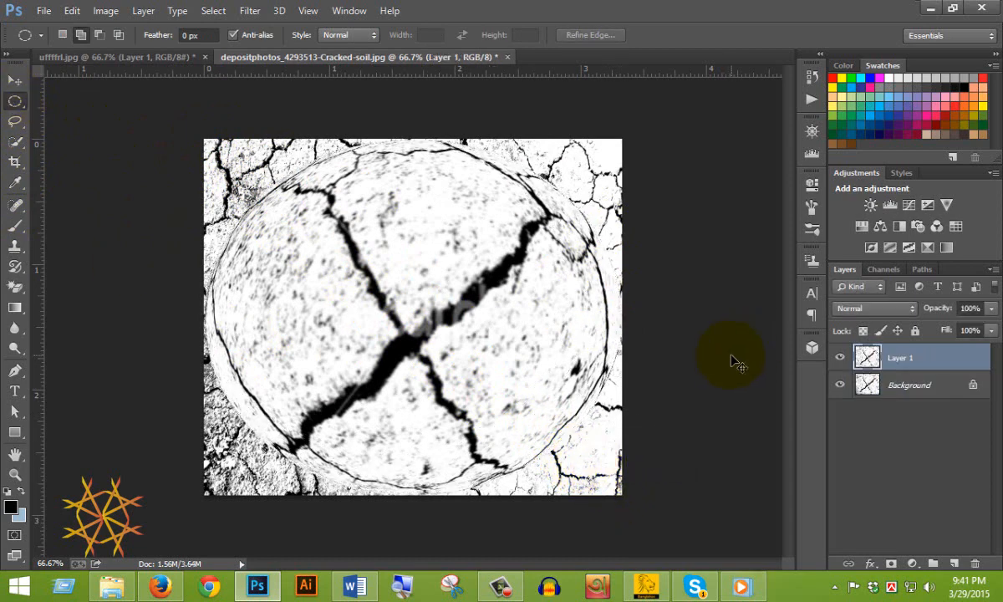
{"action": "left_click", "coordinate": [838, 386]}
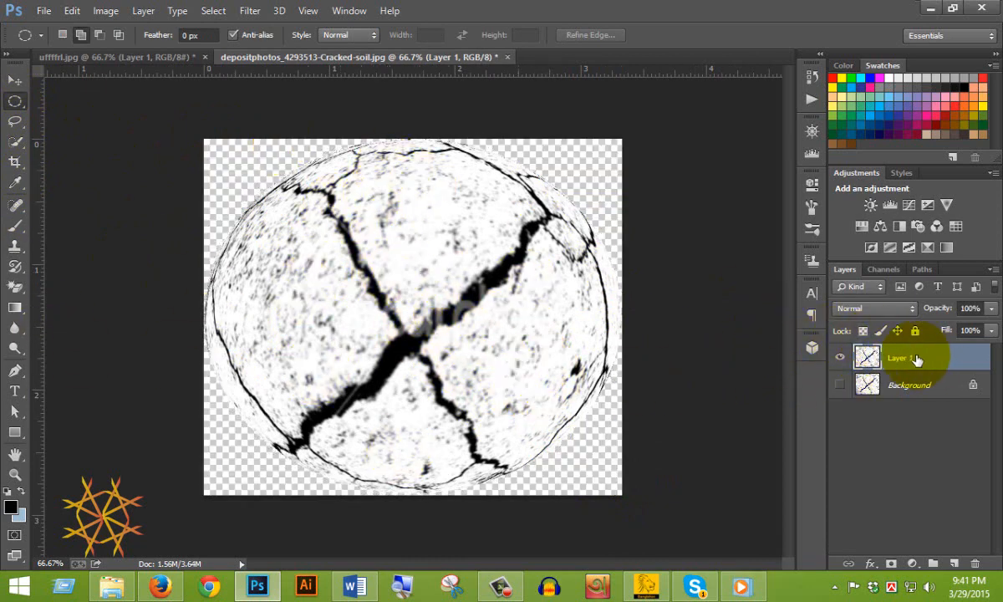
- Sharpen Layer 1 with Unsharp Mask at amount 211%, radius 3 pixels and threshold 0
{"action": "left_click", "coordinate": [251, 12]}
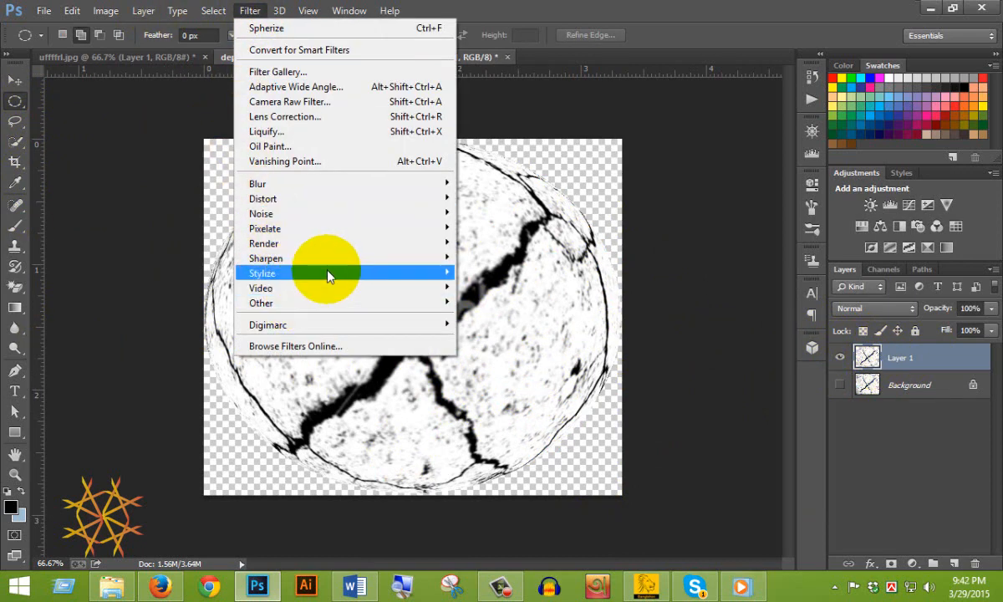
{"action": "mouse_move", "coordinate": [341, 259]}
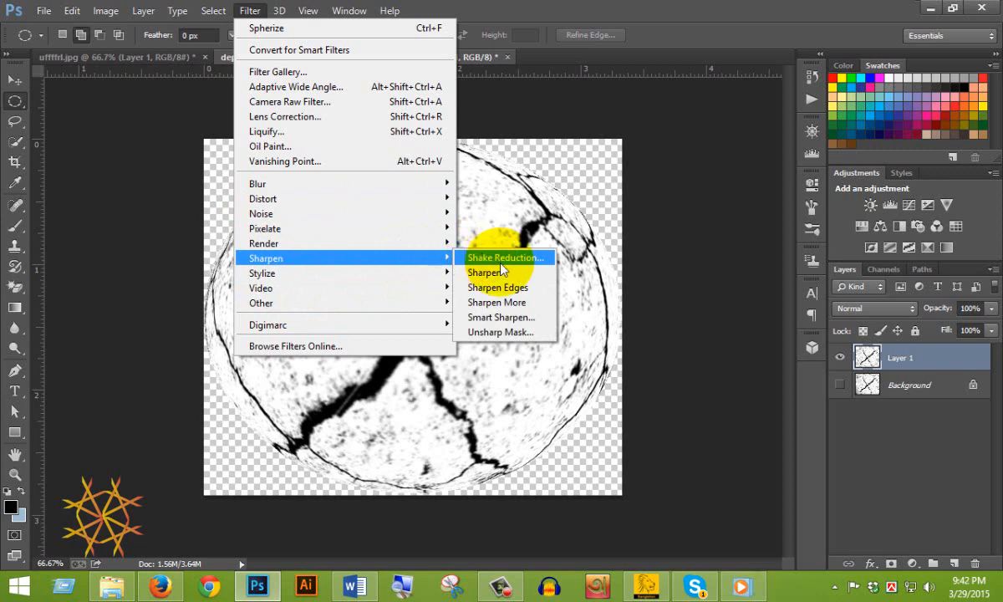
{"action": "left_click", "coordinate": [506, 333]}
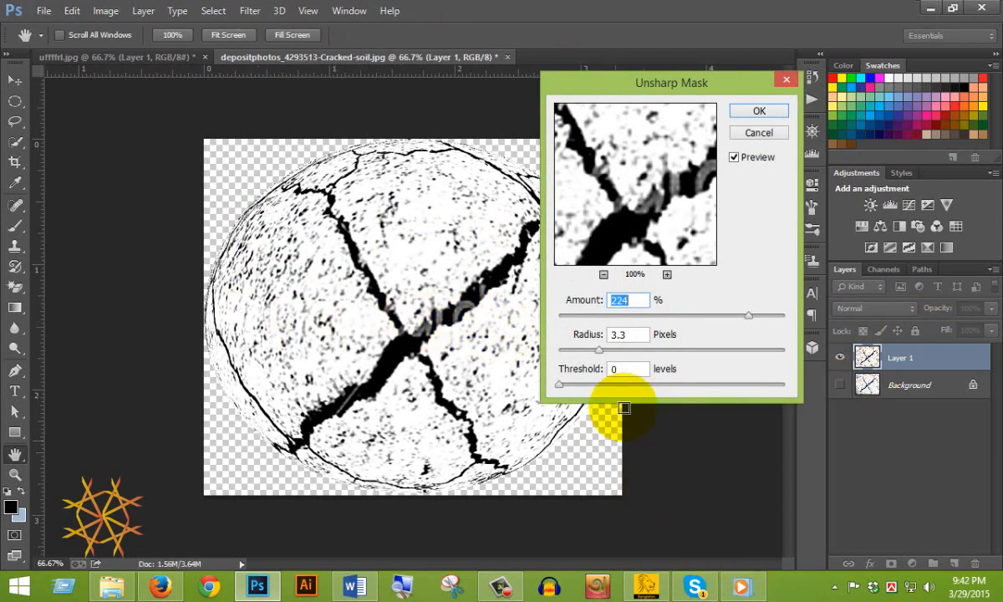
{"action": "left_click_drag", "start_coordinate": [752, 318], "coordinate": [750, 322]}
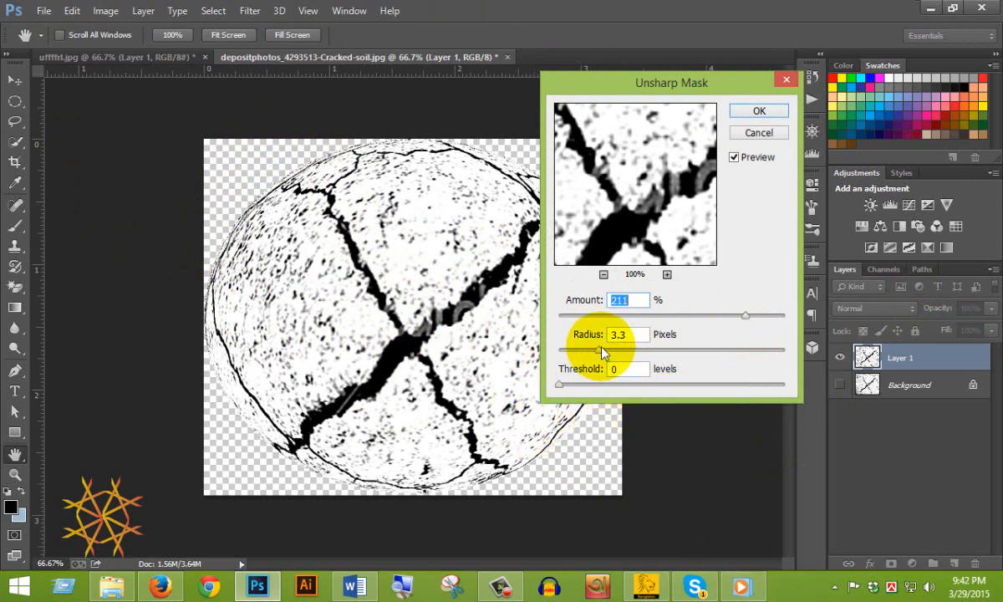
{"action": "left_click_drag", "start_coordinate": [598, 350], "coordinate": [610, 348]}
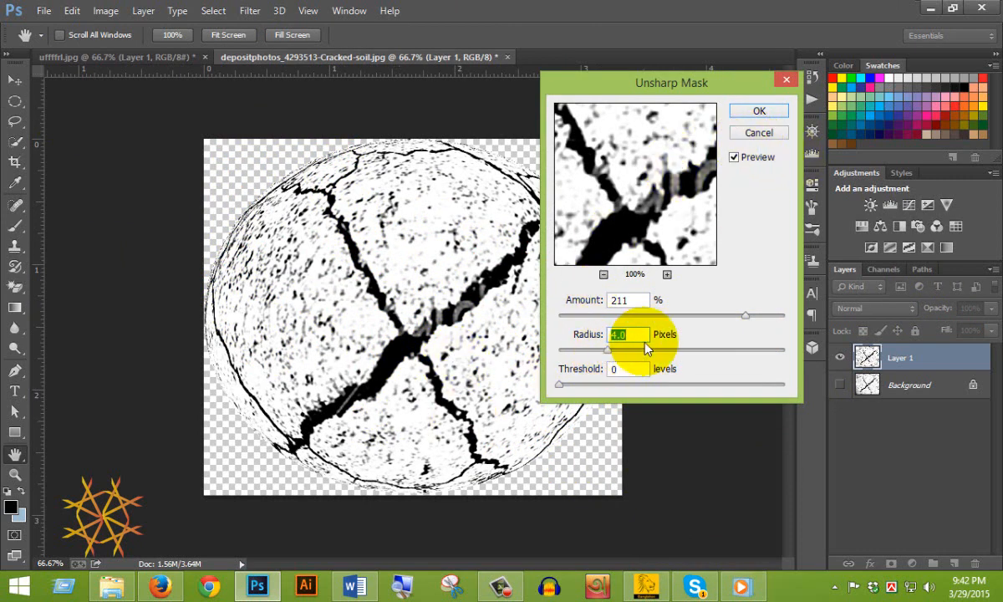
{"action": "type", "text": "3"}
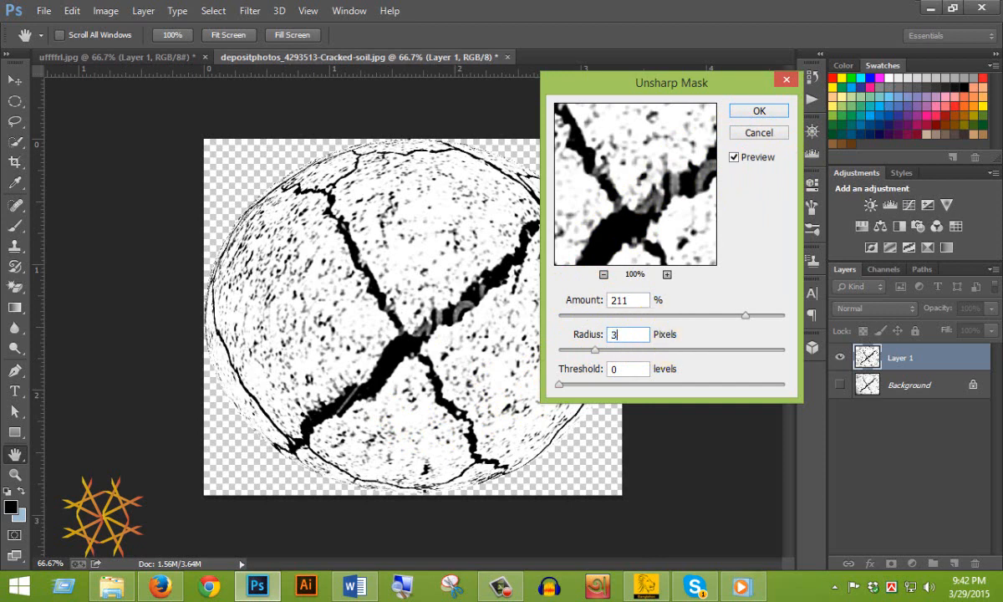
{"action": "left_click", "coordinate": [759, 112]}
{"action": "key", "text": "m"}
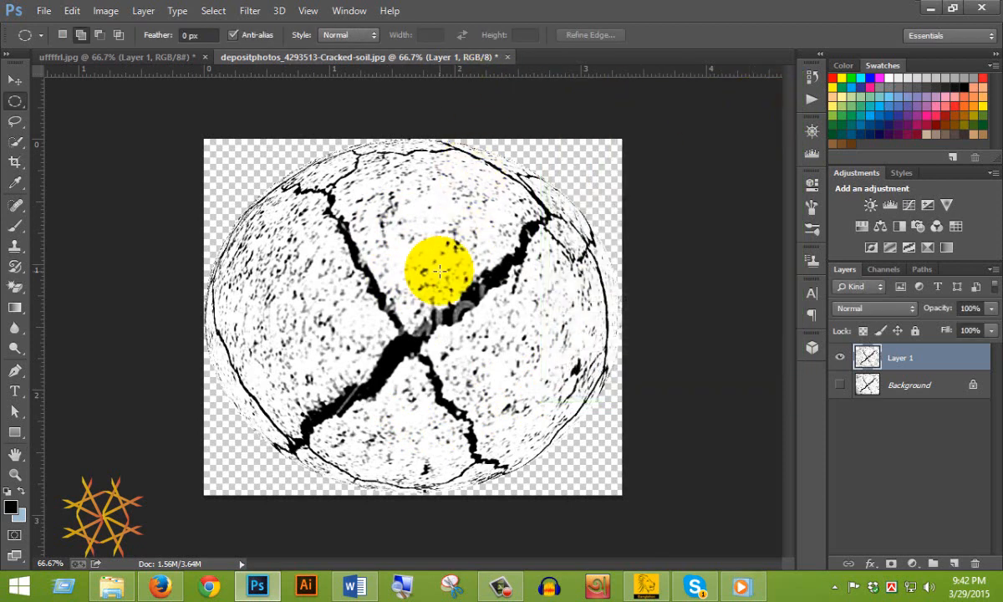
- Show the Background layer again and fill it with the black foreground colour
{"action": "left_click", "coordinate": [840, 384]}
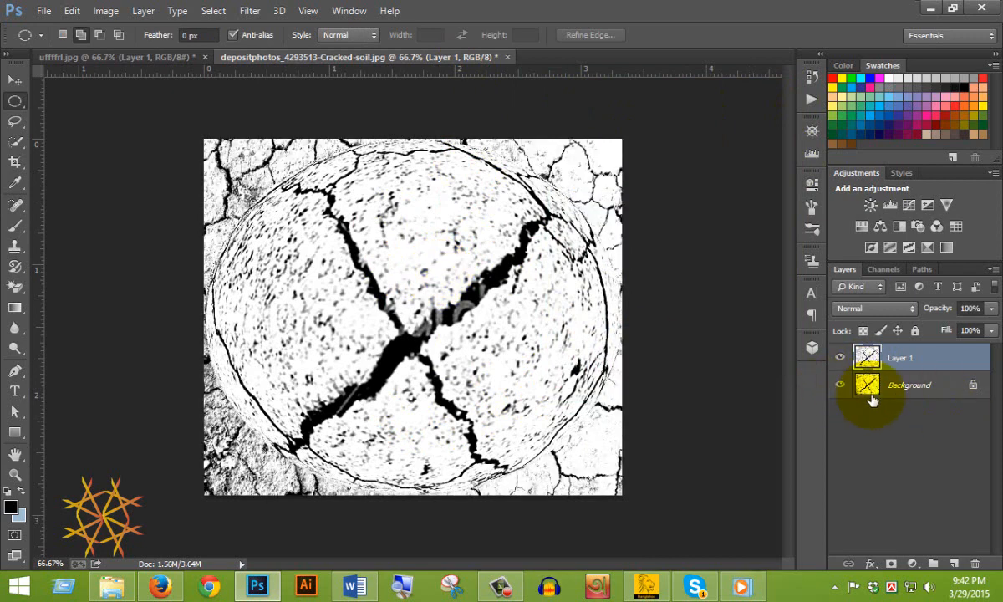
{"action": "key", "text": "ctrl+BackSpace"}
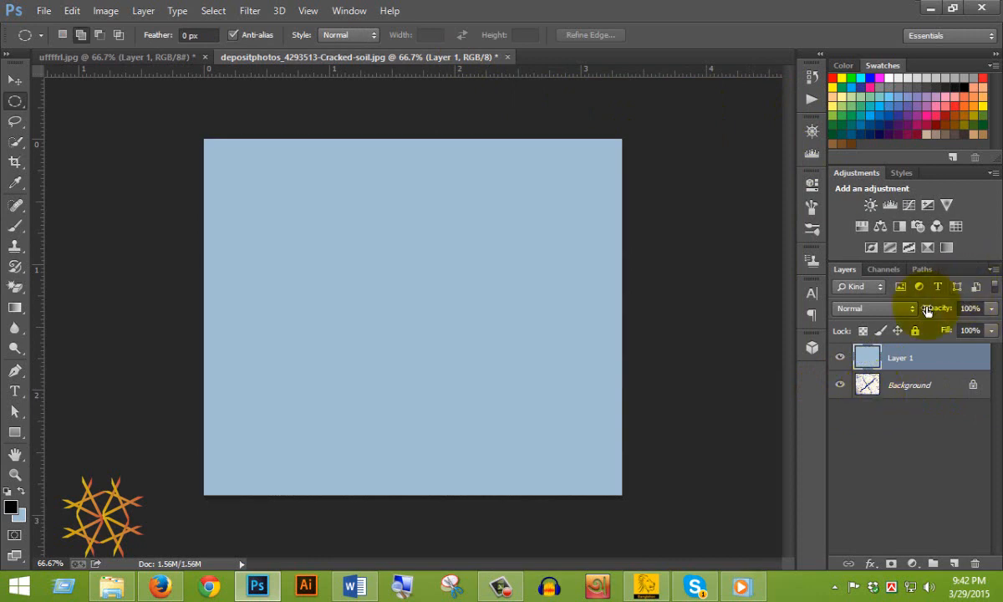
{"action": "key", "text": "ctrl+z"}
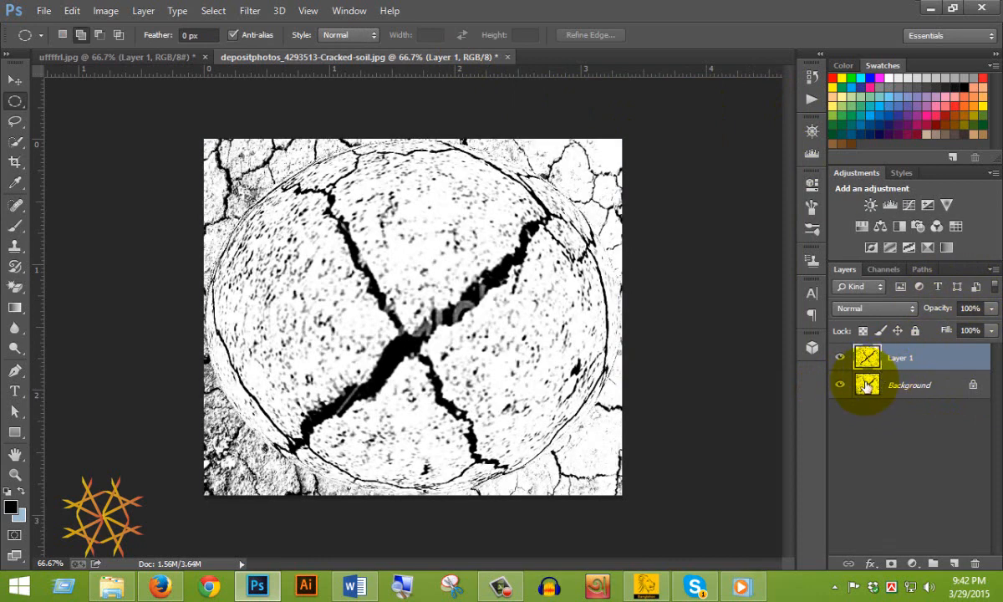
{"action": "left_click", "coordinate": [866, 385]}
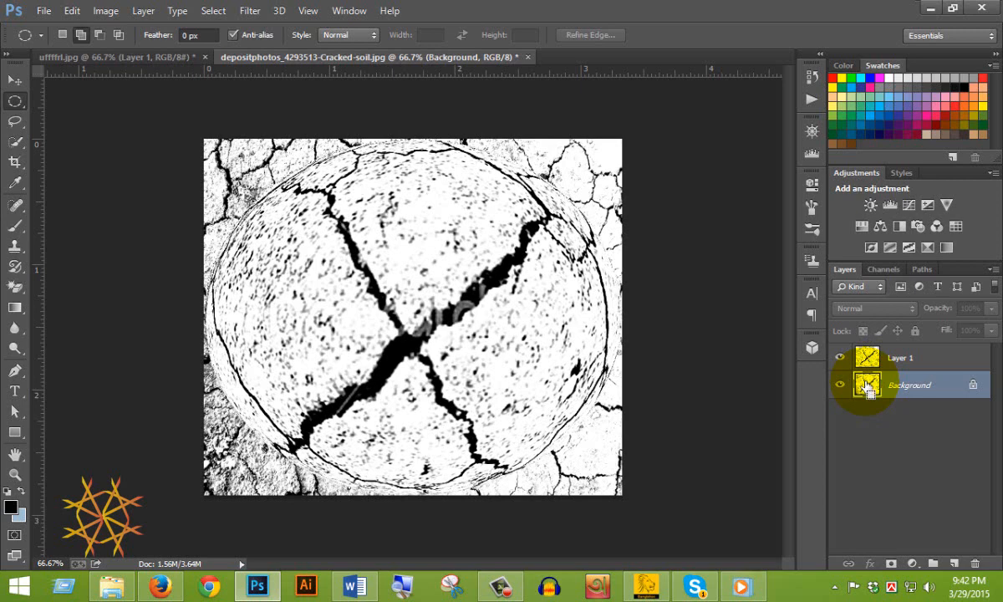
{"action": "key", "text": "ctrl+BackSpace"}
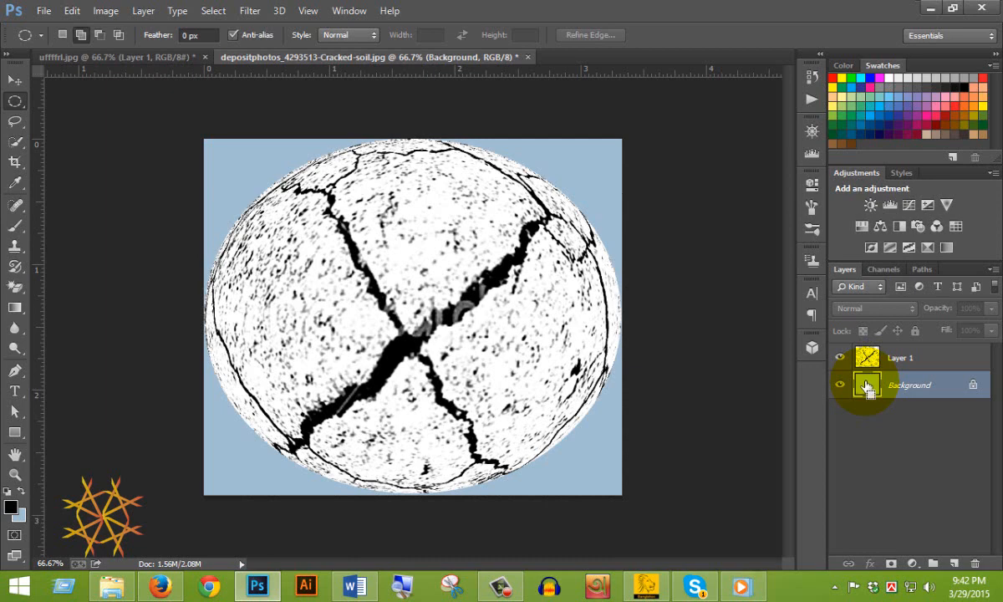
{"action": "key", "text": "alt+BackSpace"}
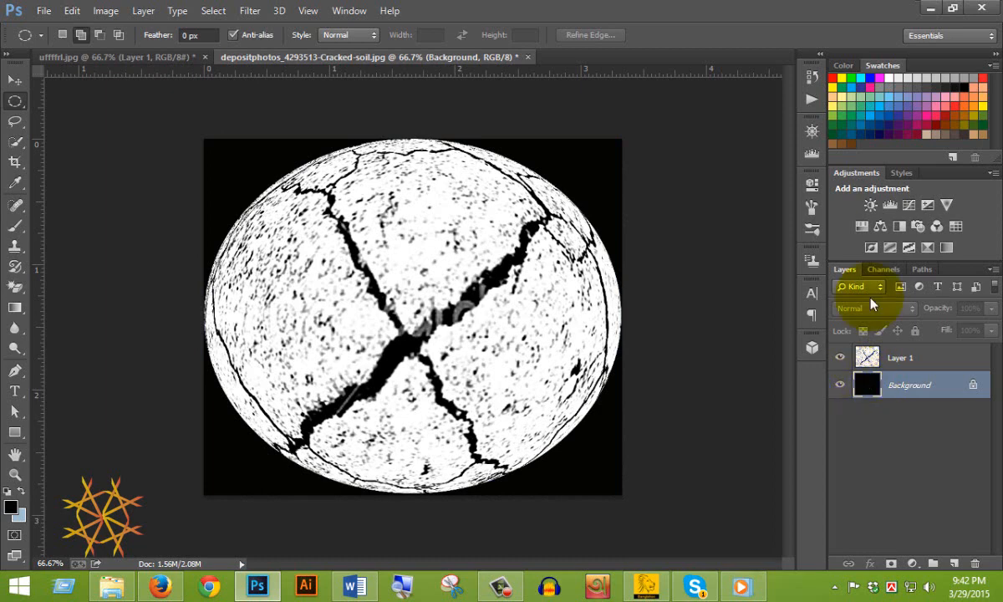
- Try merging Layer 1 with the Background layer, and undo the merge
{"action": "left_click", "coordinate": [903, 357]}
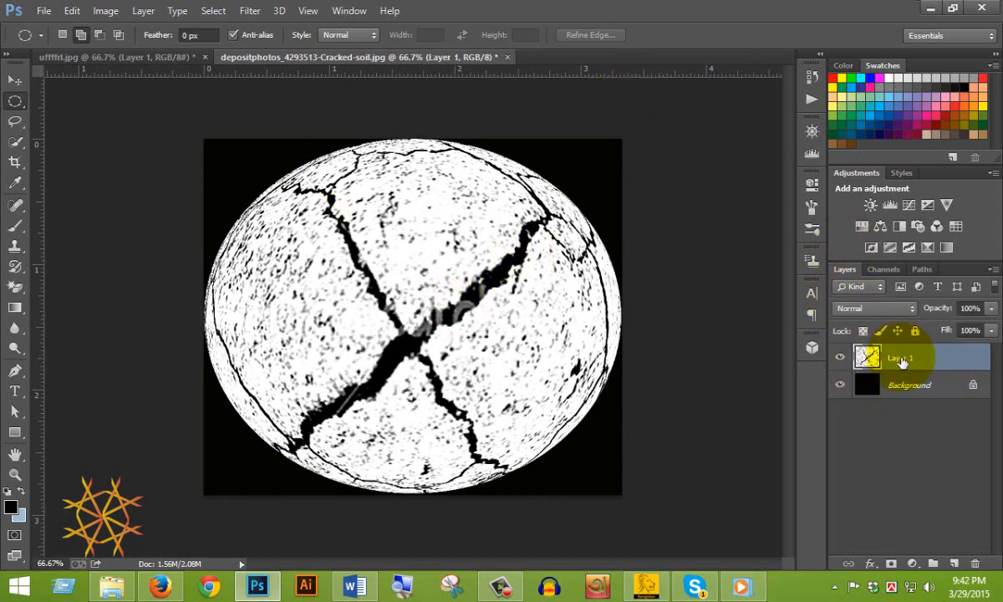
{"action": "left_click", "coordinate": [904, 384], "text": "shift"}
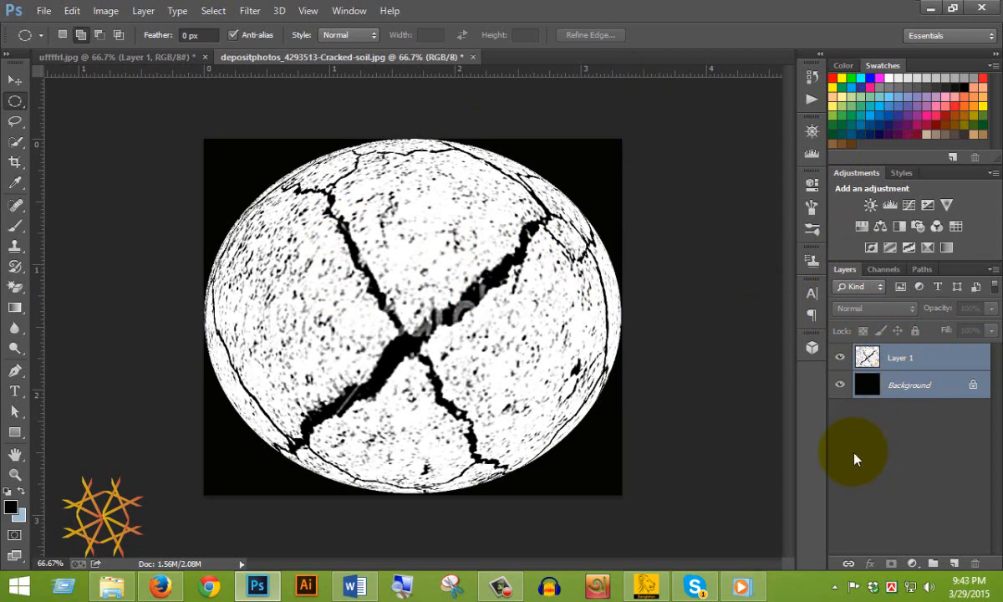
{"action": "key", "text": "ctrl+e"}
{"action": "left_click", "coordinate": [142, 10]}
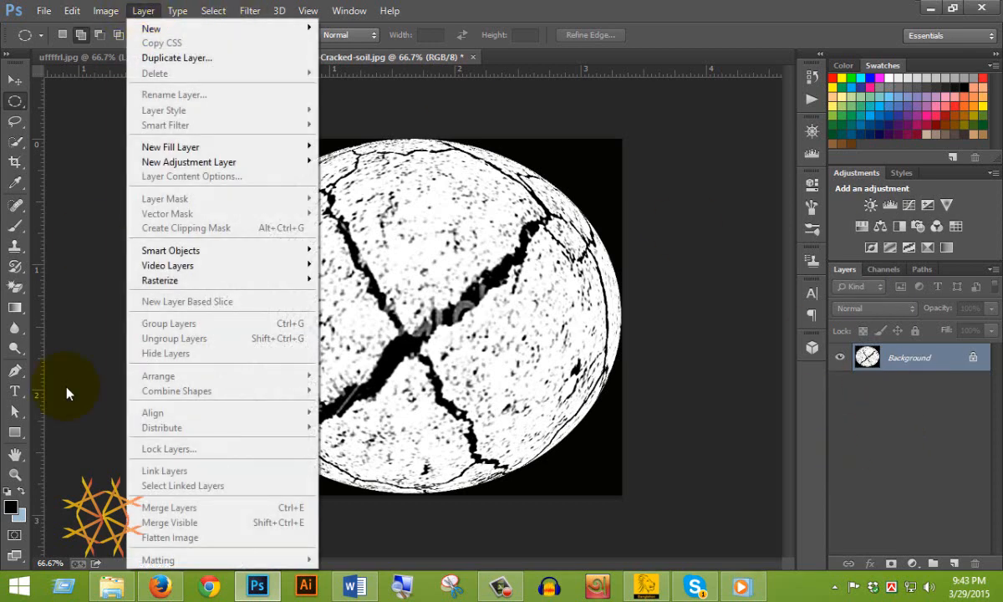
{"action": "left_click", "coordinate": [620, 6]}
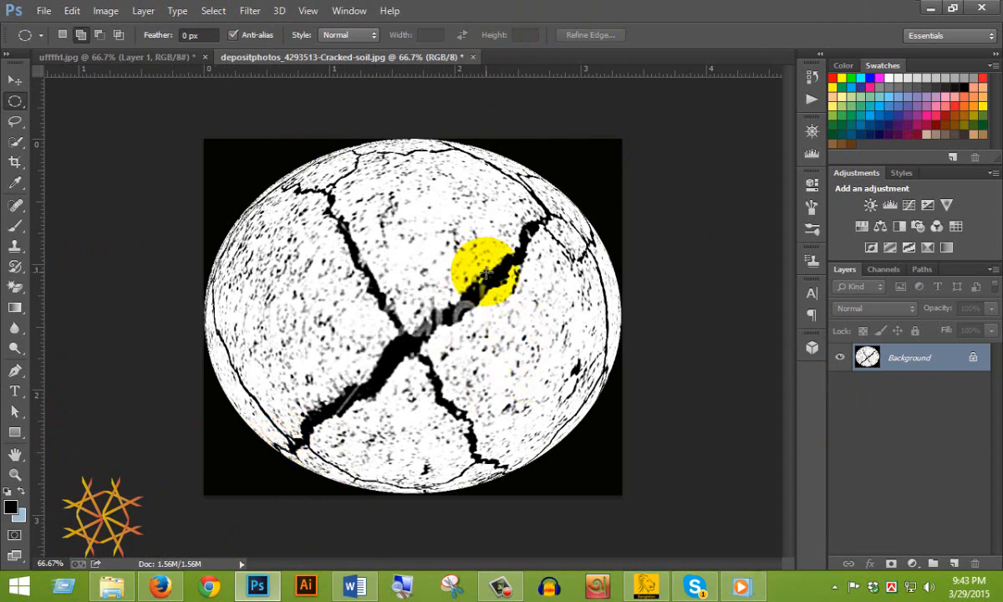
{"action": "left_click", "coordinate": [15, 80]}
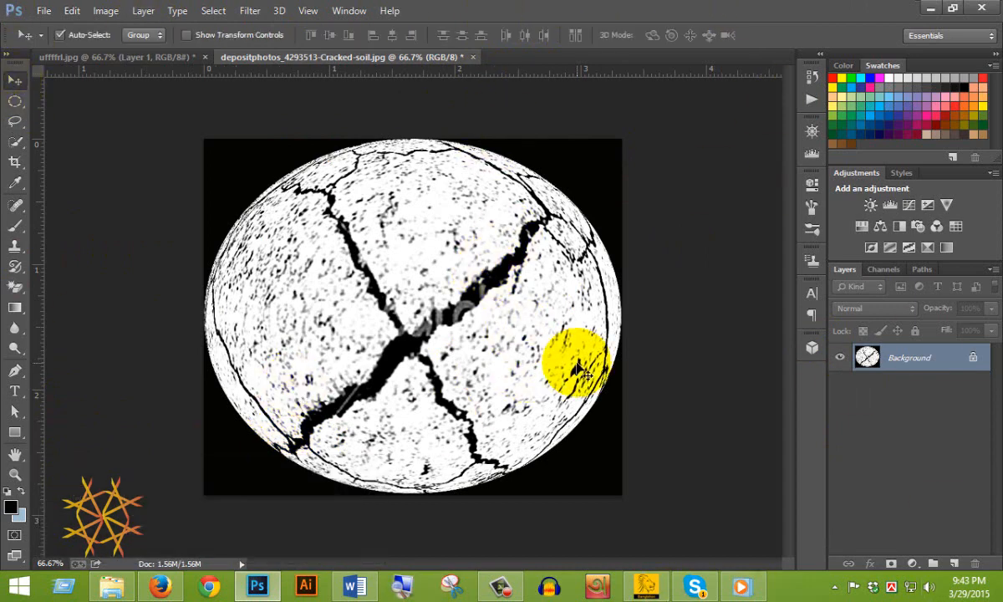
{"action": "key", "text": "ctrl+z"}
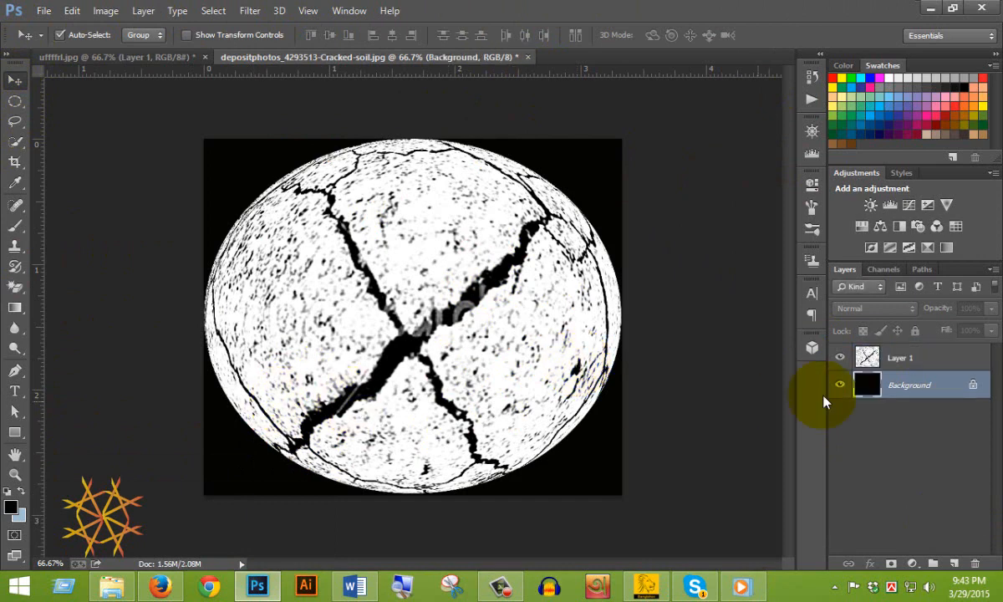
- Resize the image to 200 percent width and 125 percent height with resampling left on Automatic
{"action": "left_click", "coordinate": [866, 360]}
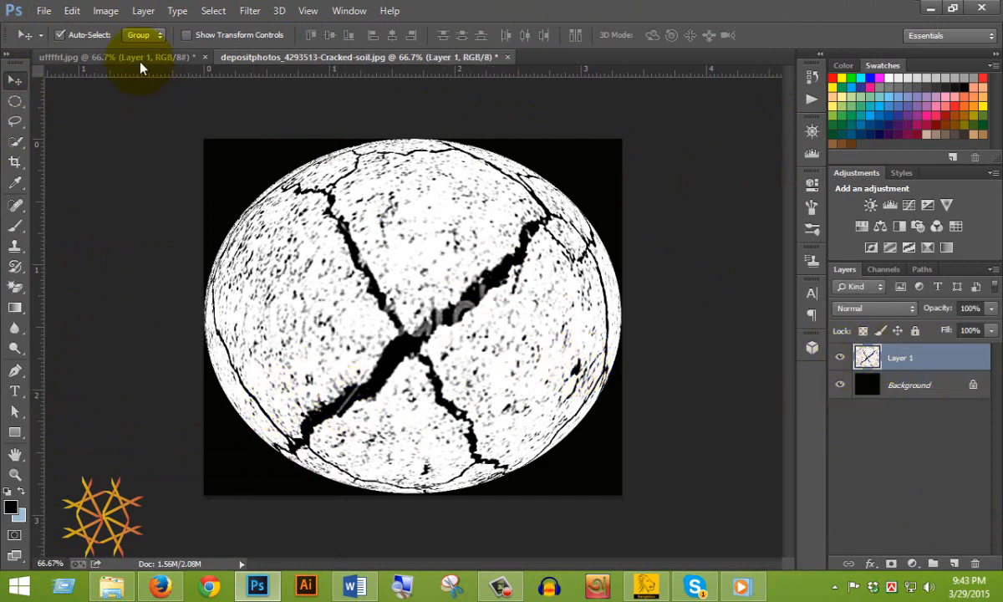
{"action": "left_click", "coordinate": [106, 10]}
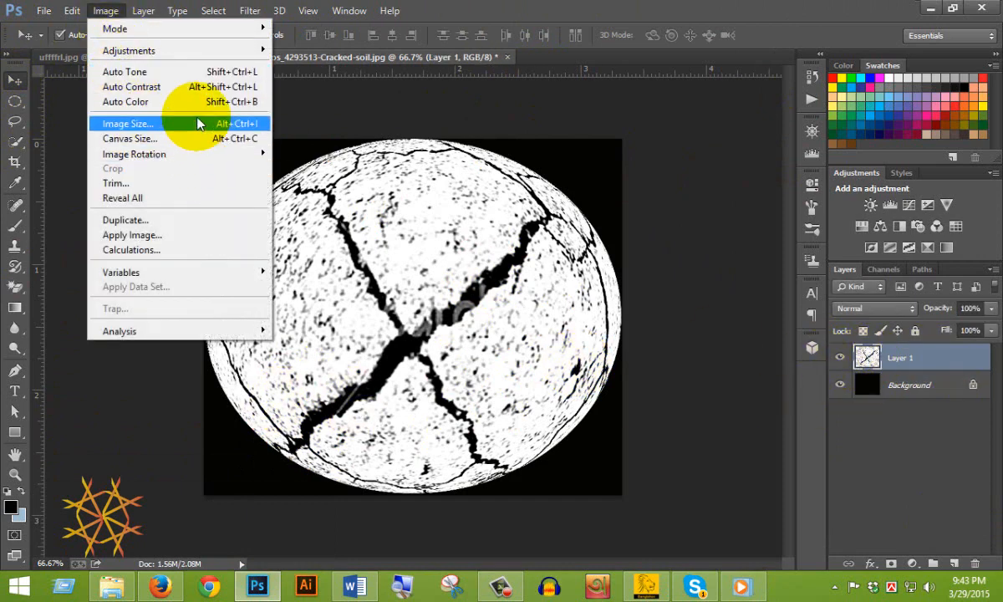
{"action": "left_click", "coordinate": [198, 123]}
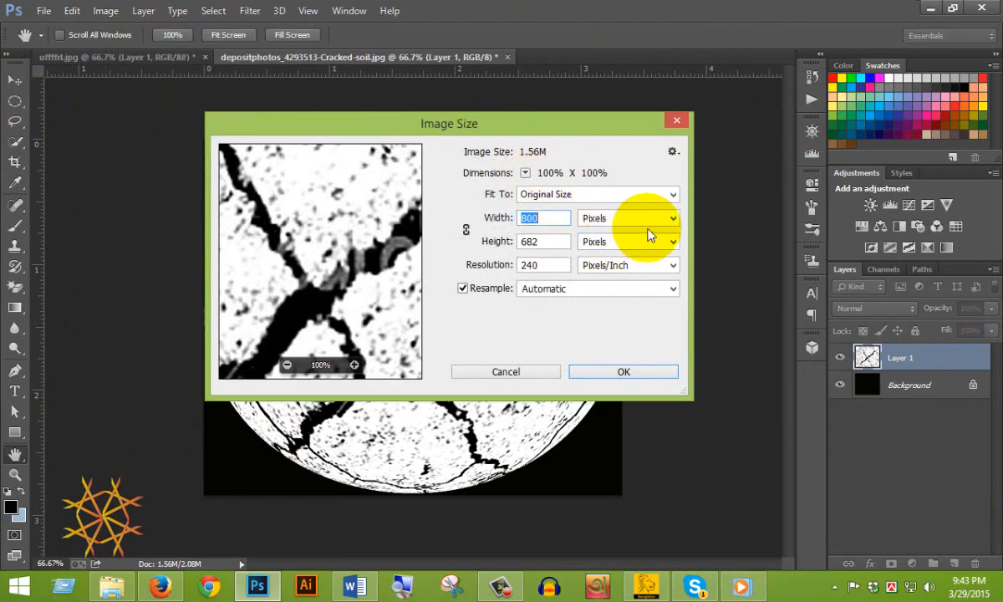
{"action": "left_click", "coordinate": [675, 222]}
{"action": "left_click", "coordinate": [609, 228]}
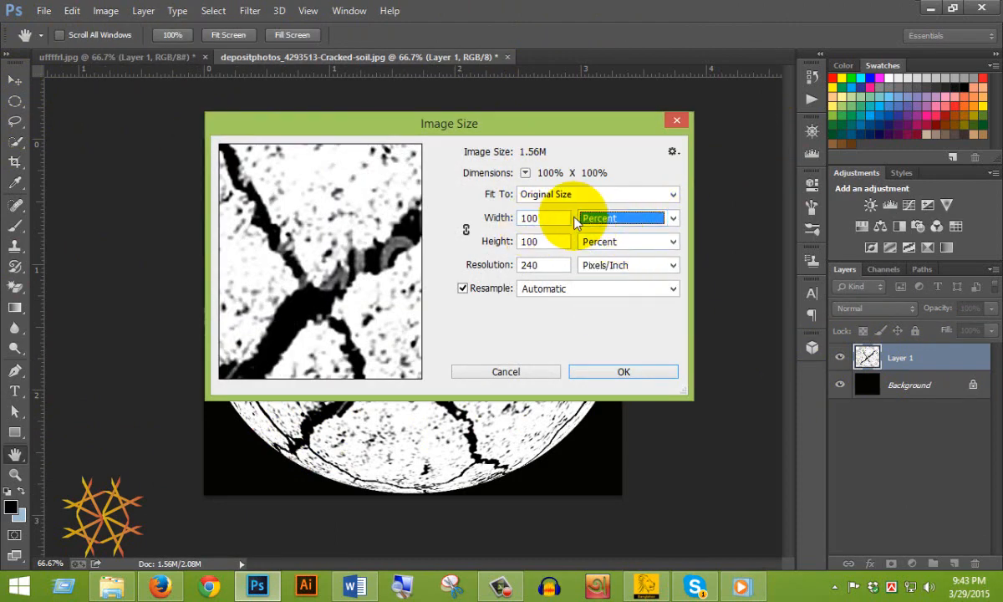
{"action": "left_click", "coordinate": [555, 217]}
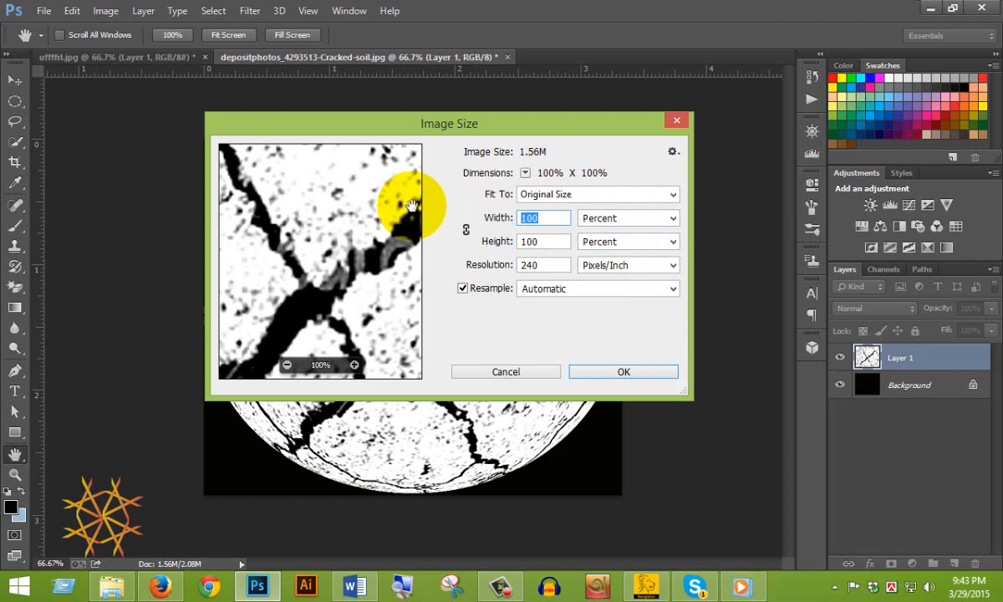
{"action": "type", "text": "200"}
{"action": "left_click", "coordinate": [548, 242]}
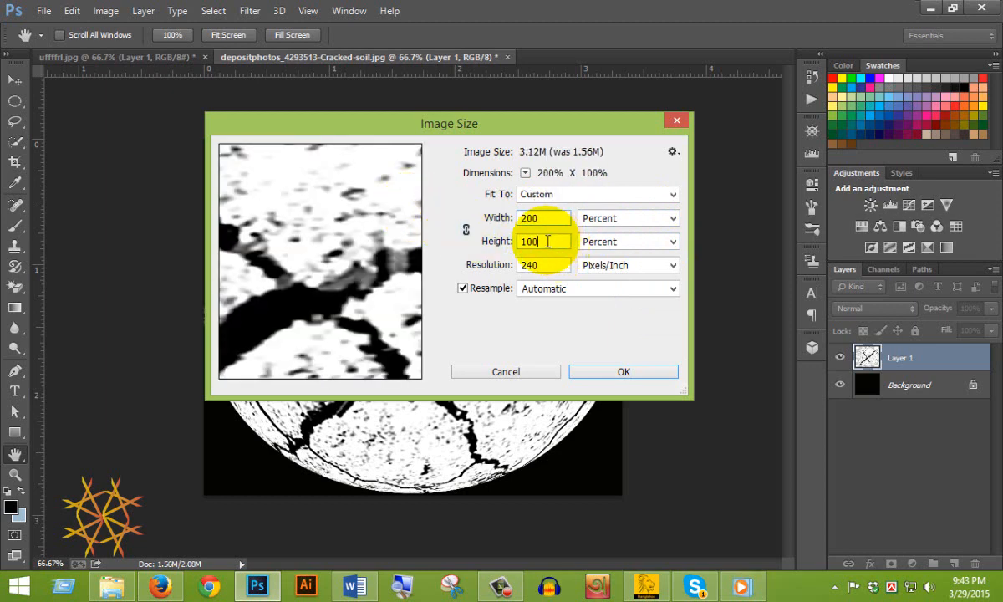
{"action": "left_click_drag", "start_coordinate": [548, 242], "coordinate": [479, 251]}
{"action": "type", "text": "125"}
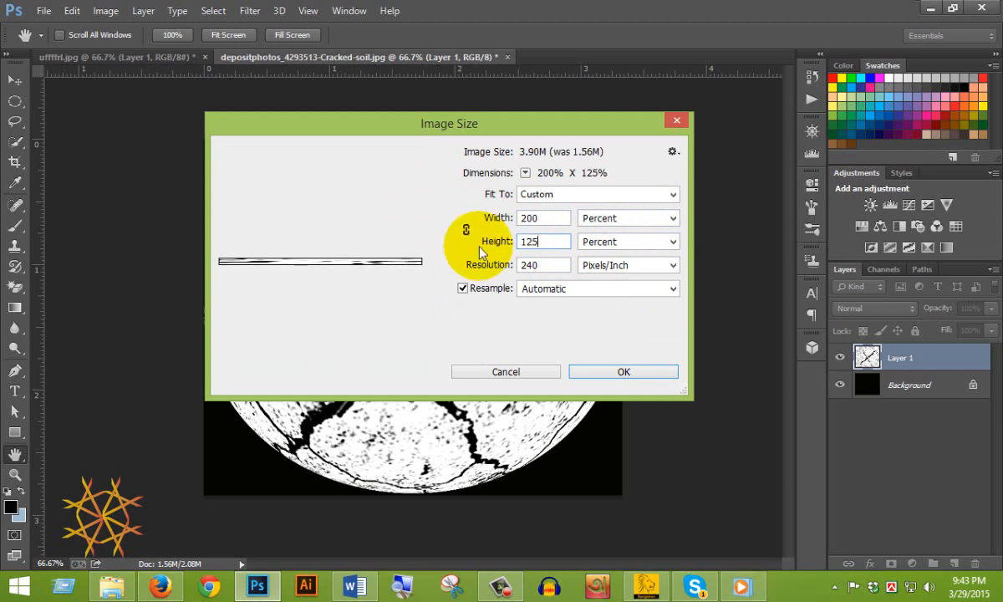
{"action": "left_click", "coordinate": [608, 371]}
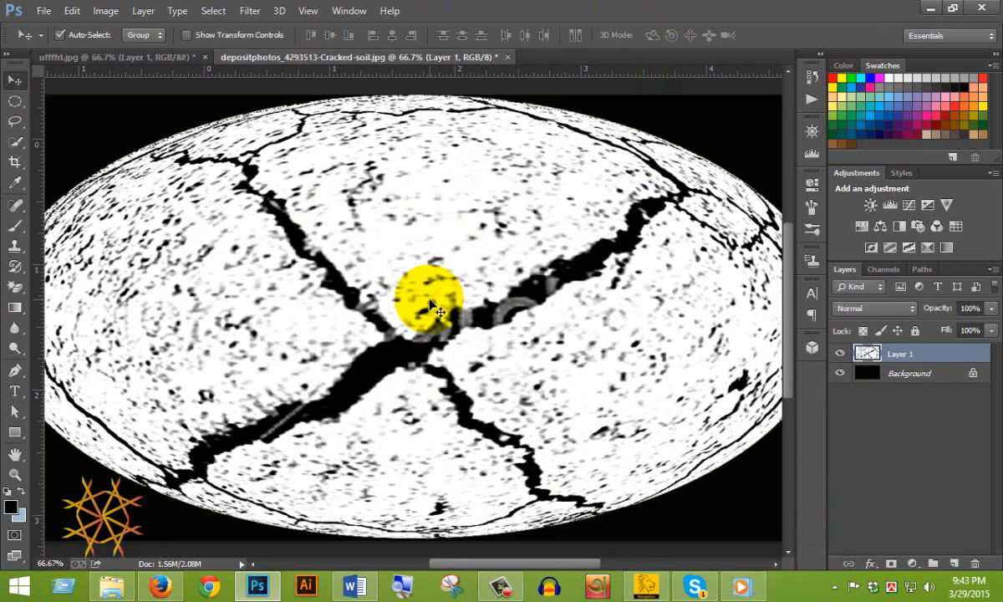
- Scale Layer 1 down to about 75.5% around its centre and merge it with the Background layer
{"action": "left_click", "coordinate": [424, 290], "text": "alt"}
{"action": "left_click", "coordinate": [423, 290], "text": "alt"}
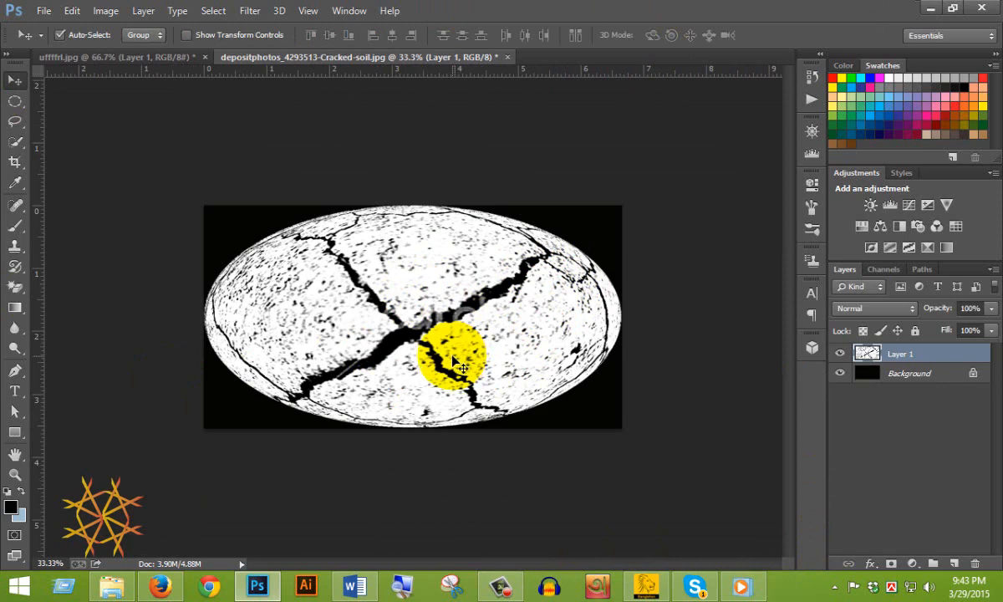
{"action": "key", "text": "ctrl+t"}
{"action": "left_click_drag", "start_coordinate": [622, 211], "coordinate": [574, 231]}
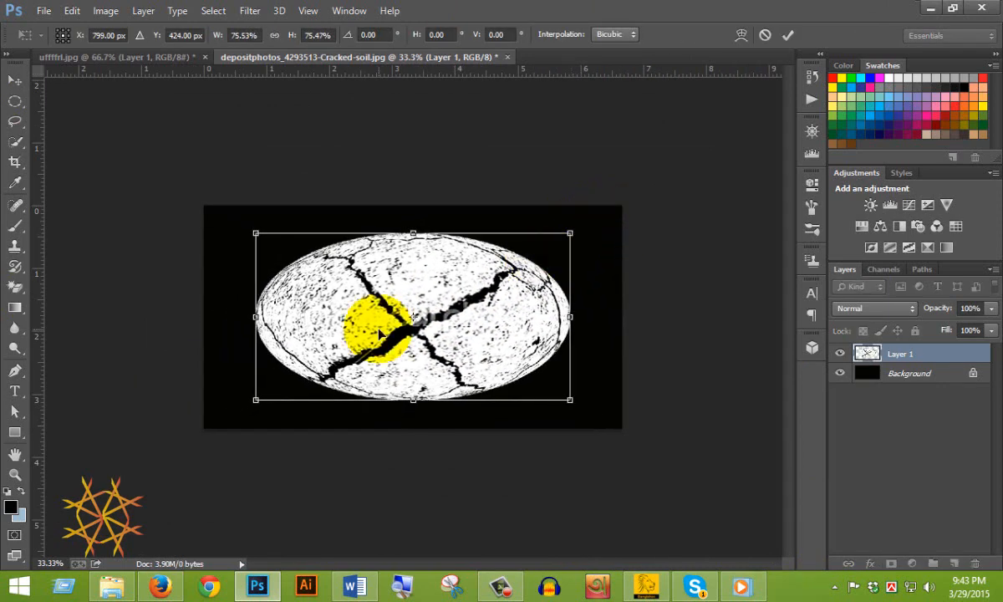
{"action": "double_click", "coordinate": [378, 281]}
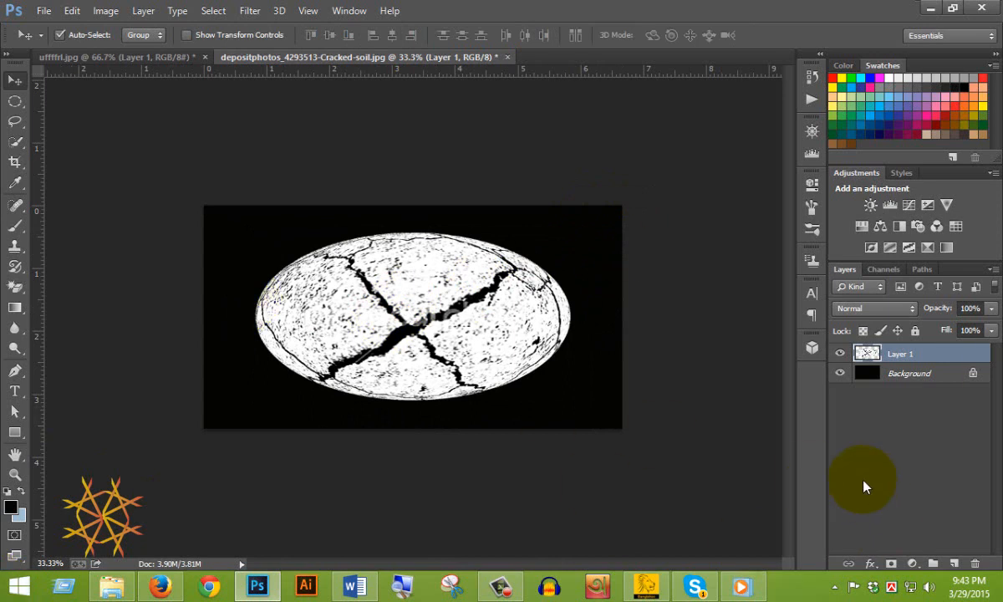
{"action": "left_click", "coordinate": [913, 375], "text": "shift"}
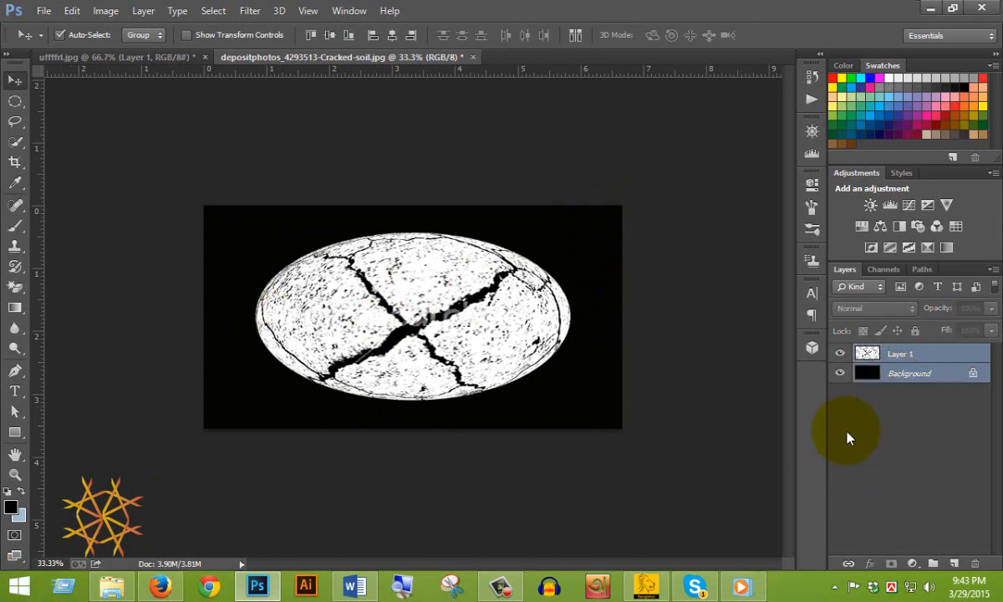
{"action": "key", "text": "ctrl+e"}
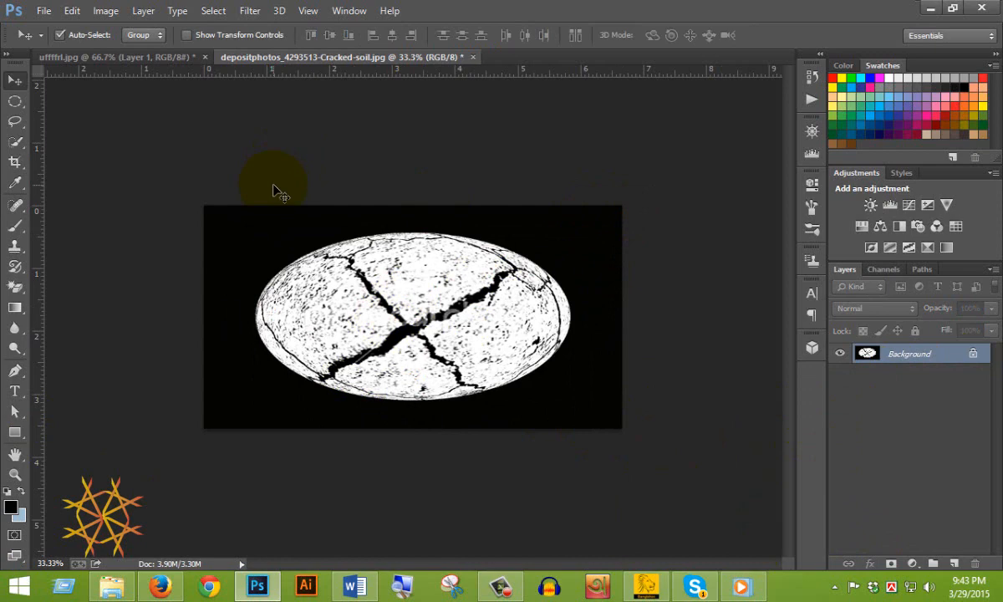
- Distort the merged image with the Polar Coordinates filter using the Polar to Rectangular option
{"action": "left_click", "coordinate": [250, 10]}
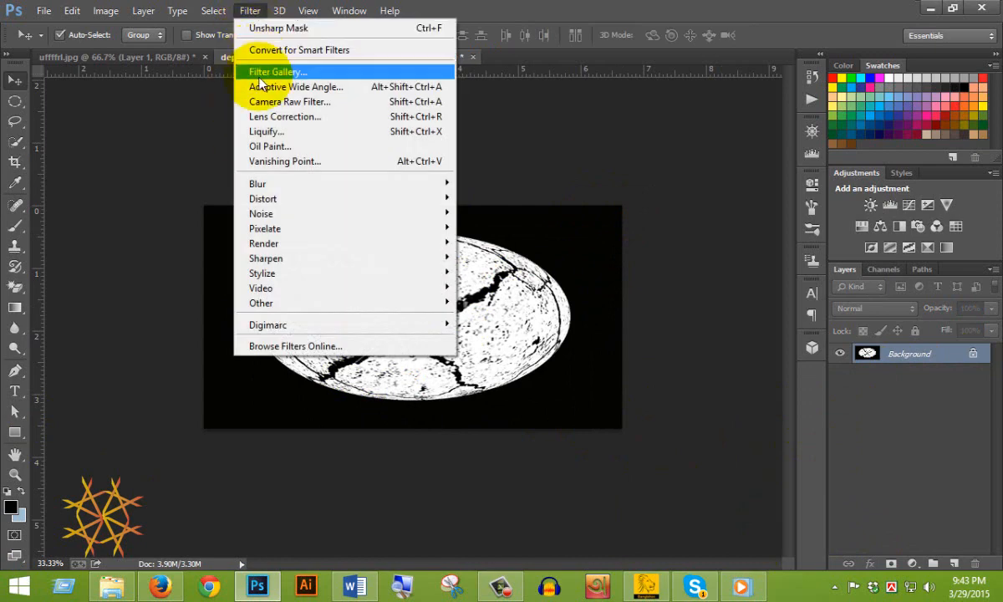
{"action": "mouse_move", "coordinate": [345, 184]}
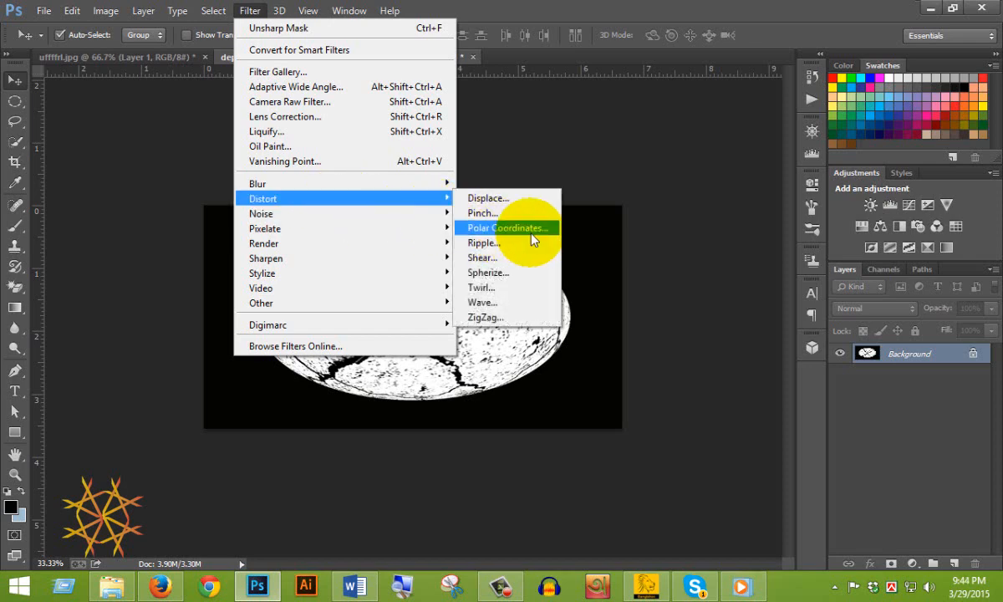
{"action": "left_click", "coordinate": [532, 234]}
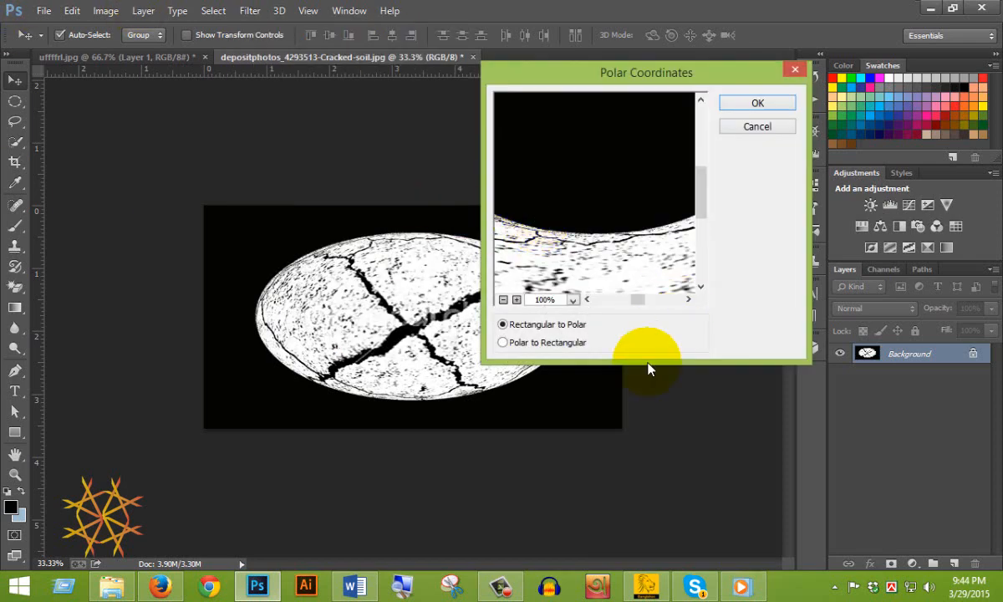
{"action": "left_click", "coordinate": [502, 299]}
{"action": "left_click", "coordinate": [502, 300]}
{"action": "left_click", "coordinate": [502, 300]}
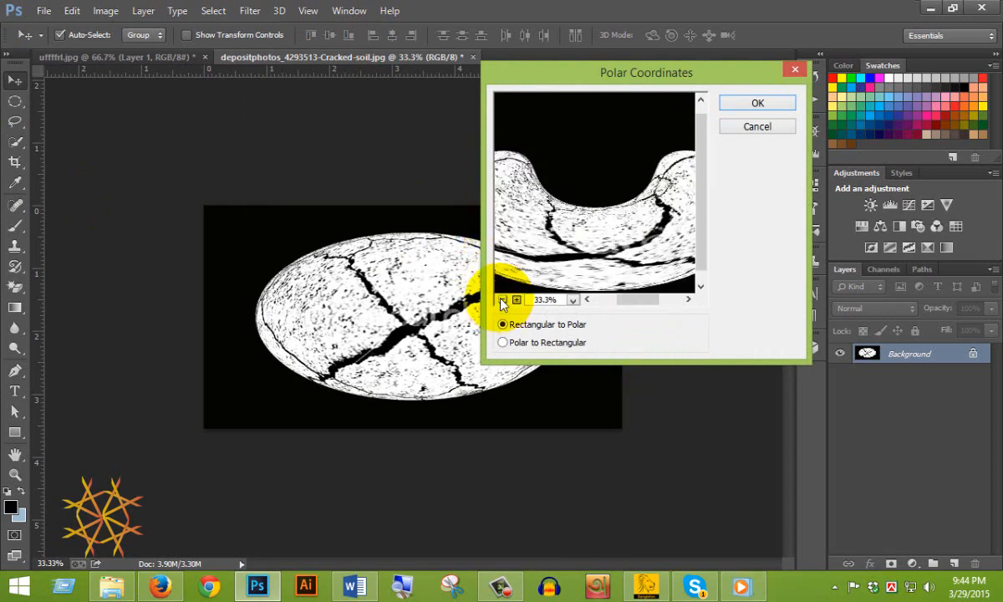
{"action": "left_click", "coordinate": [502, 300]}
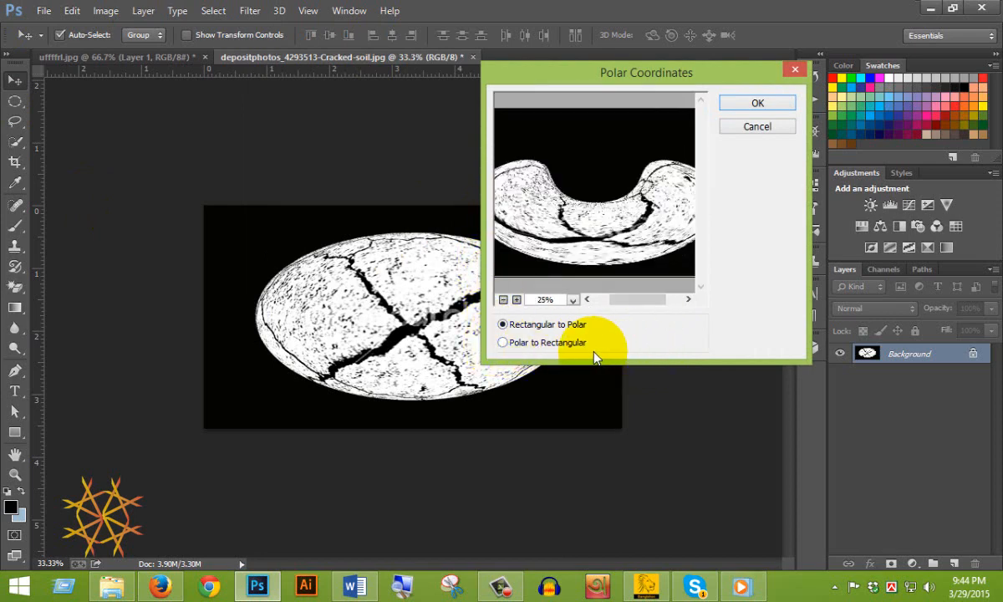
{"action": "left_click", "coordinate": [502, 342]}
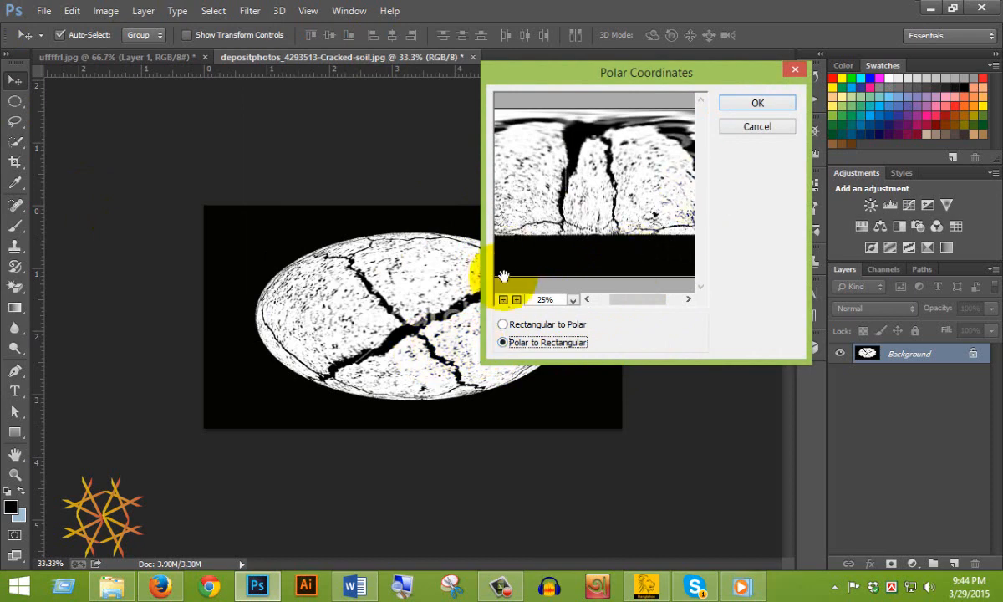
{"action": "left_click", "coordinate": [502, 299]}
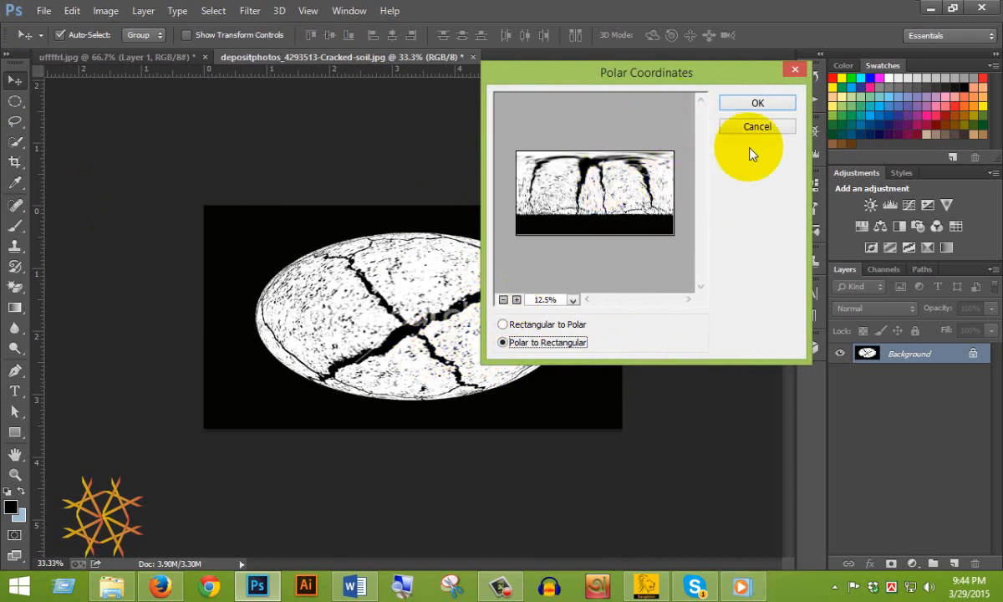
{"action": "left_click", "coordinate": [756, 104]}
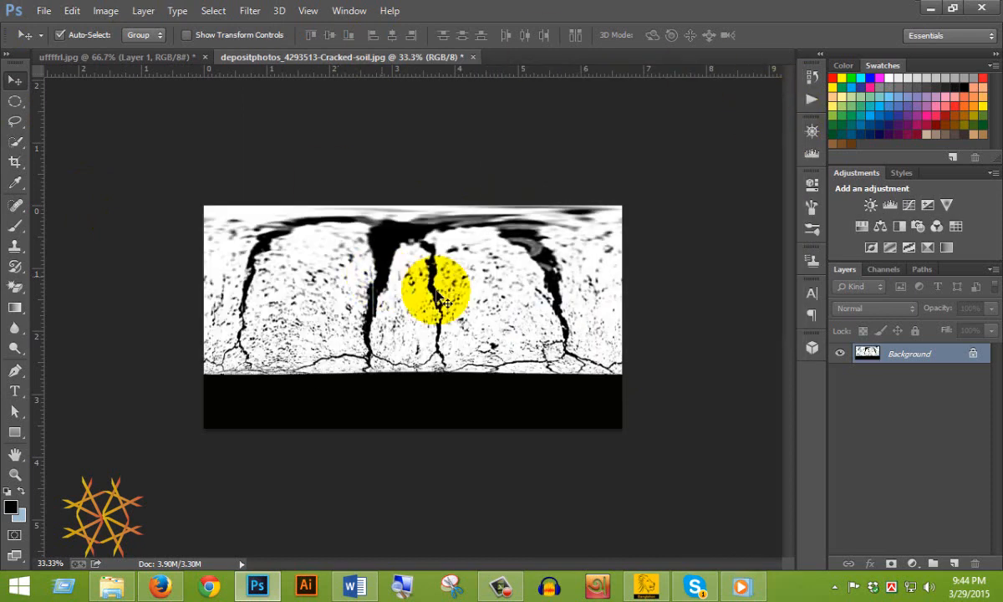
- Rotate the whole image 90° clockwise
{"action": "left_click", "coordinate": [112, 12]}
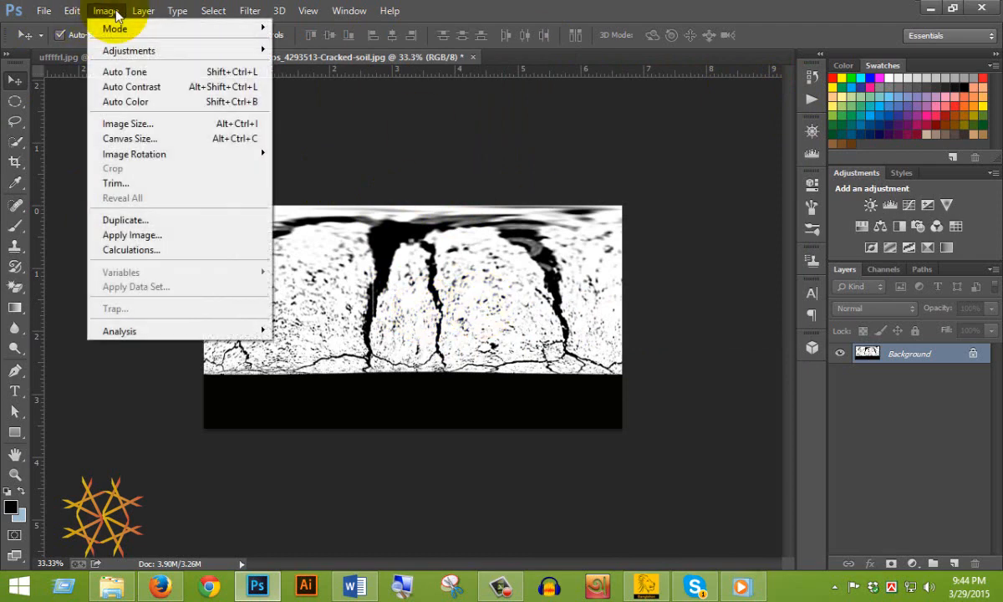
{"action": "mouse_move", "coordinate": [138, 154]}
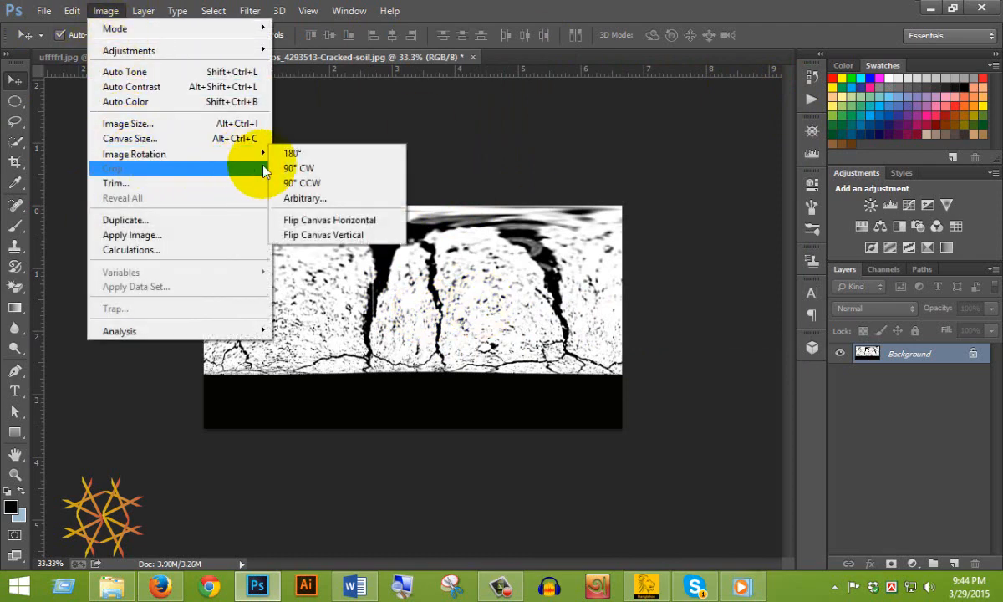
{"action": "left_click", "coordinate": [317, 171]}
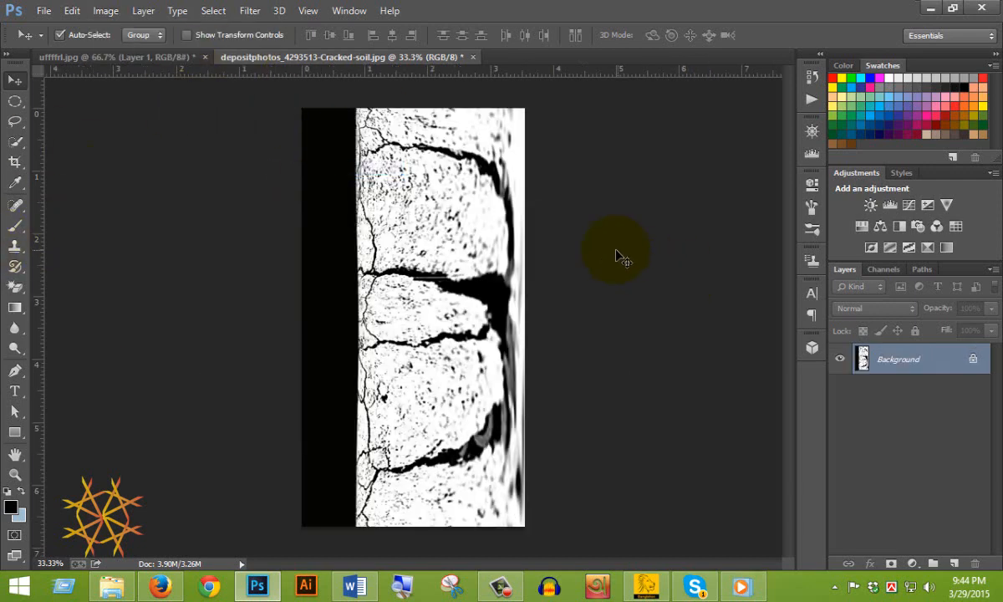
- Apply the Wind filter to the rotated image with the Wind method and direction From the Right
{"action": "left_click", "coordinate": [250, 10]}
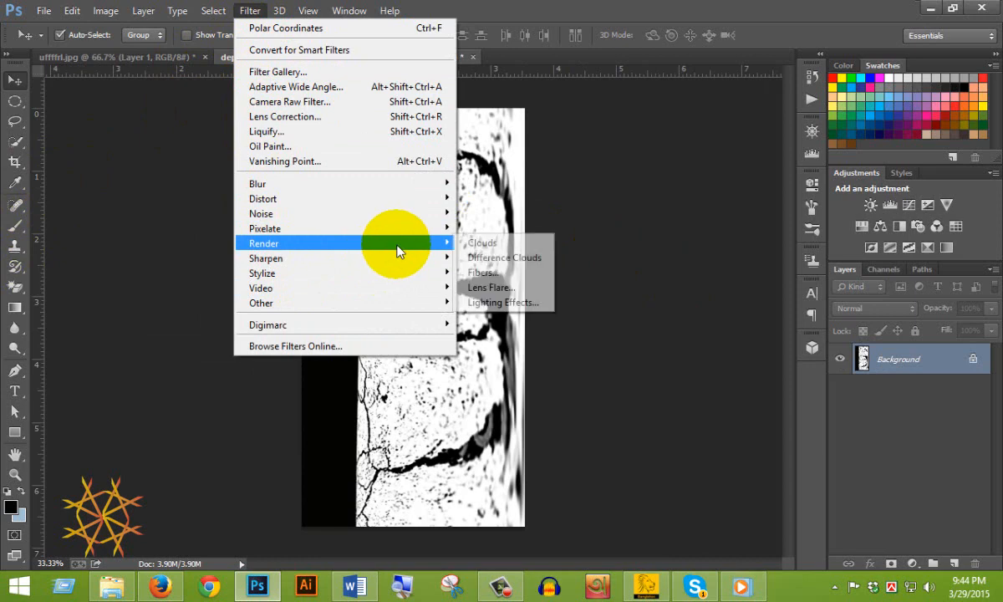
{"action": "mouse_move", "coordinate": [412, 273]}
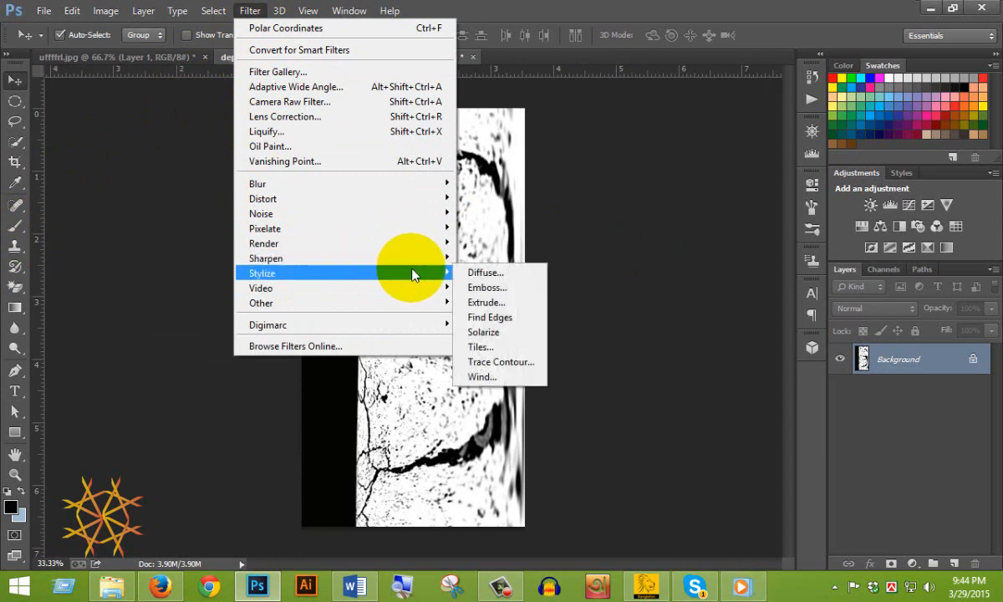
{"action": "left_click", "coordinate": [510, 379]}
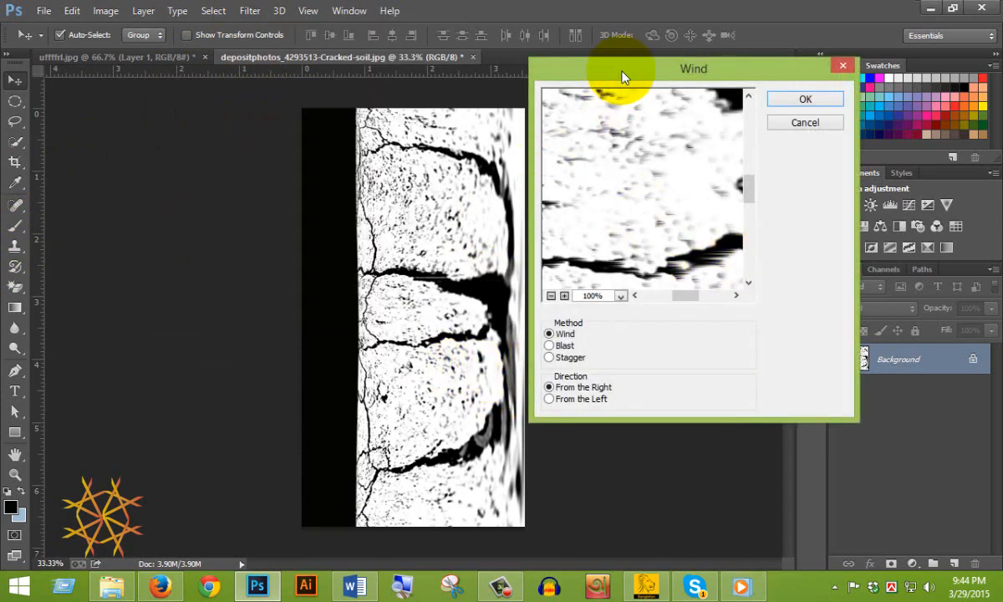
{"action": "left_click", "coordinate": [551, 296]}
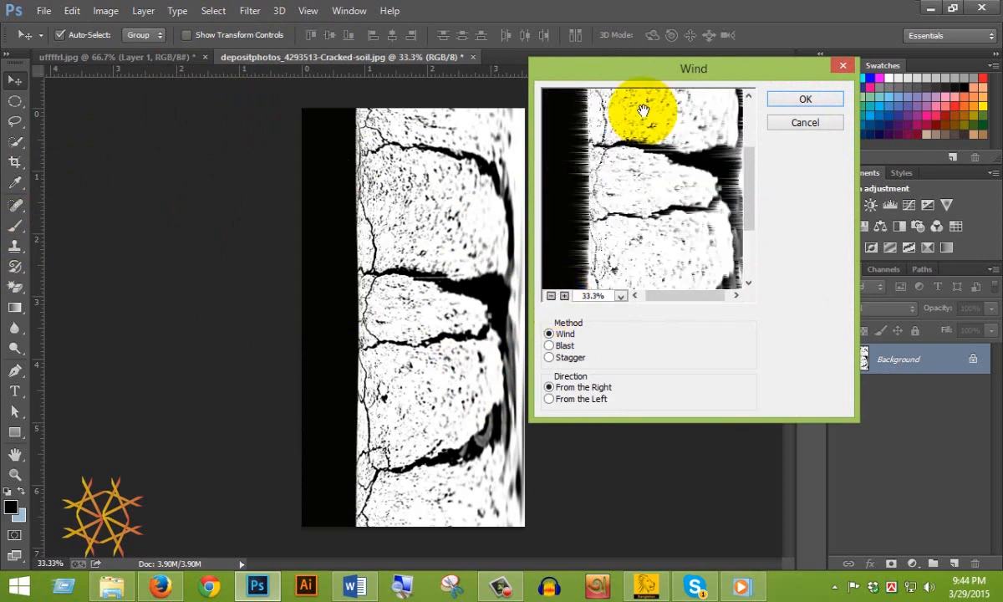
{"action": "left_click_drag", "start_coordinate": [637, 80], "coordinate": [607, 86]}
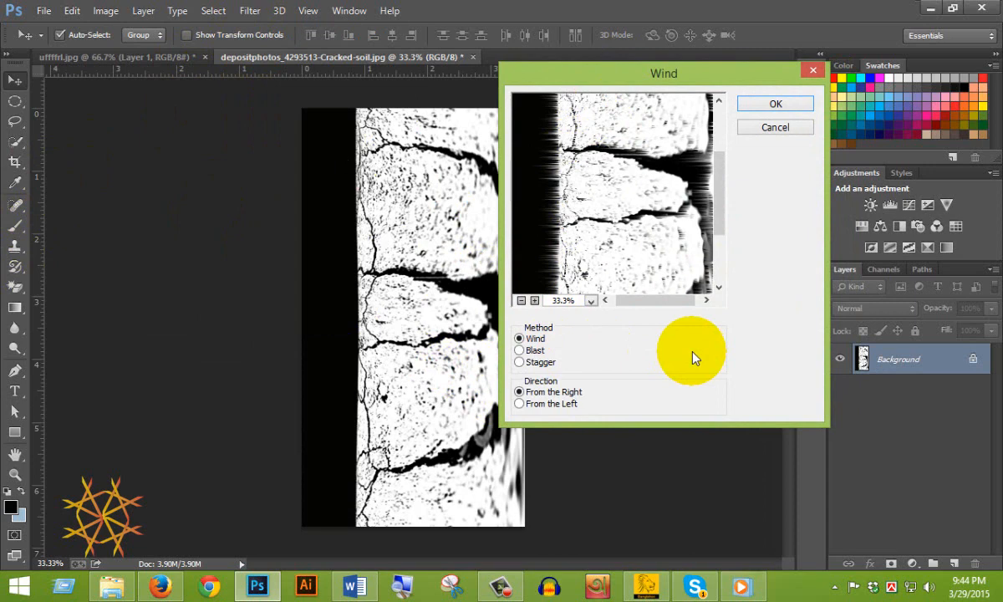
{"action": "left_click", "coordinate": [796, 104]}
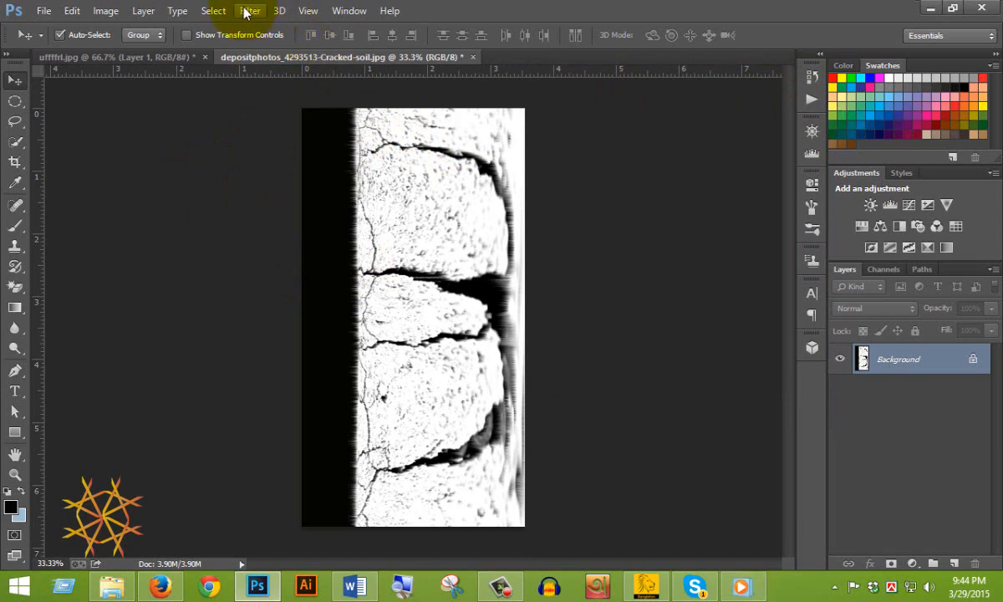
- Reapply the same Wind filter two more times to lengthen the streaks
{"action": "left_click", "coordinate": [248, 11]}
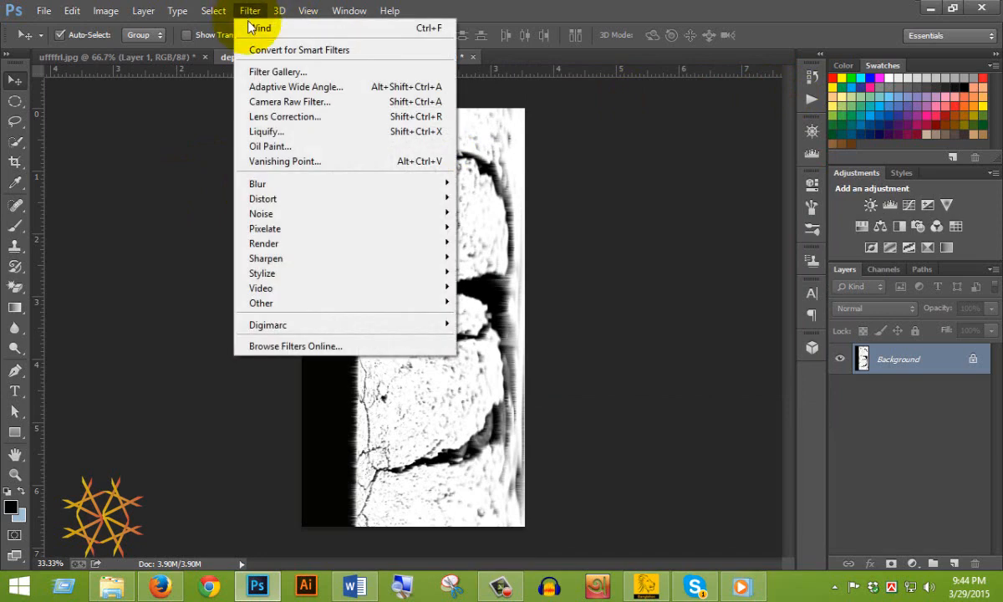
{"action": "left_click", "coordinate": [325, 32]}
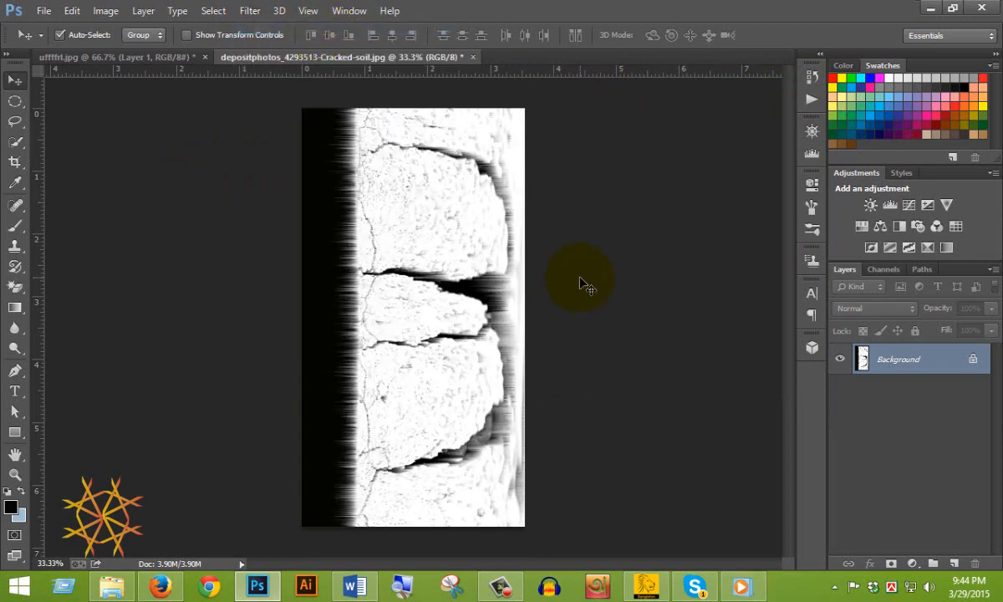
{"action": "key", "text": "ctrl+f"}
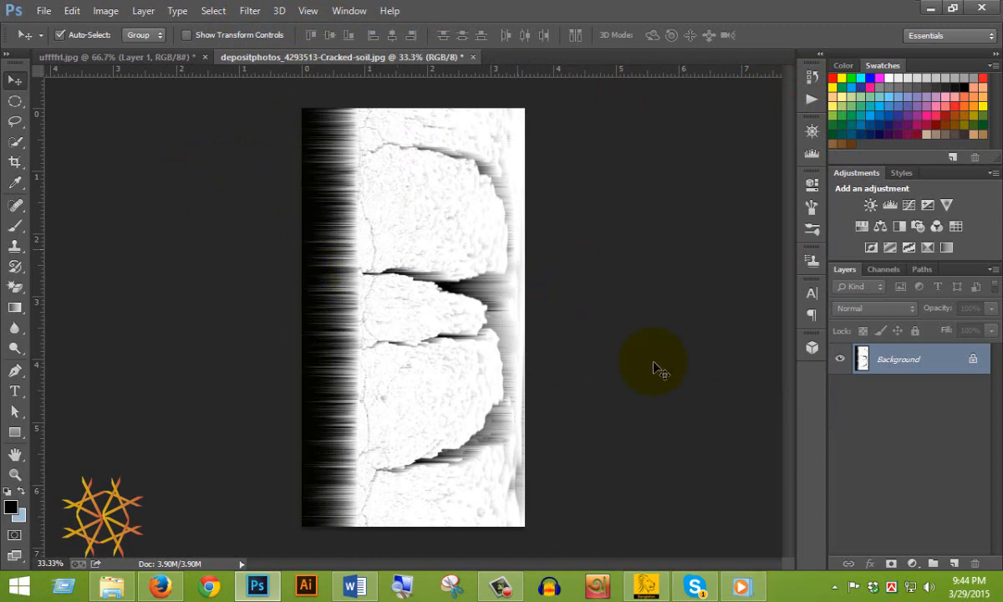
{"action": "left_click", "coordinate": [249, 19]}
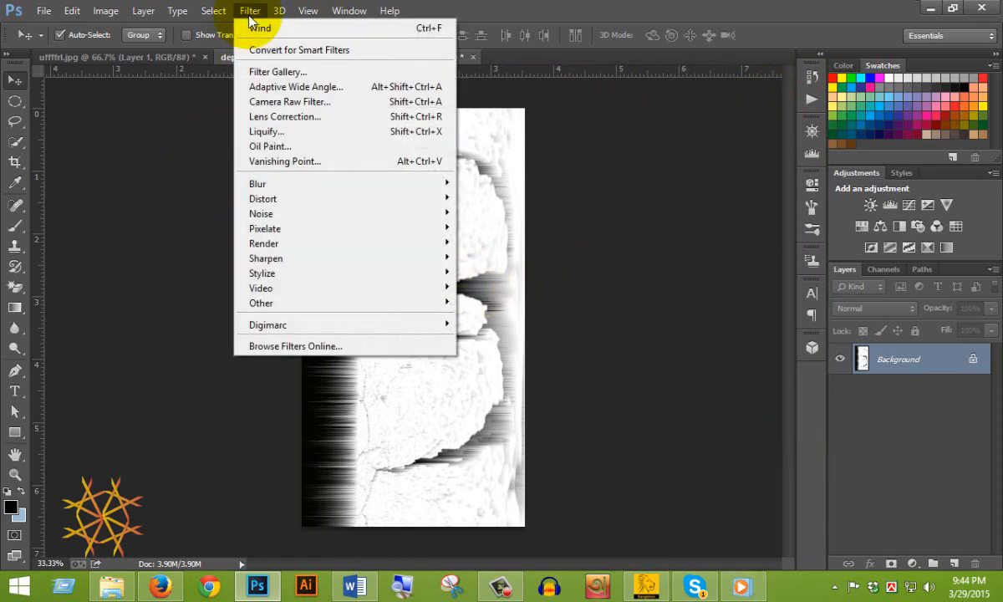
{"action": "mouse_move", "coordinate": [283, 201]}
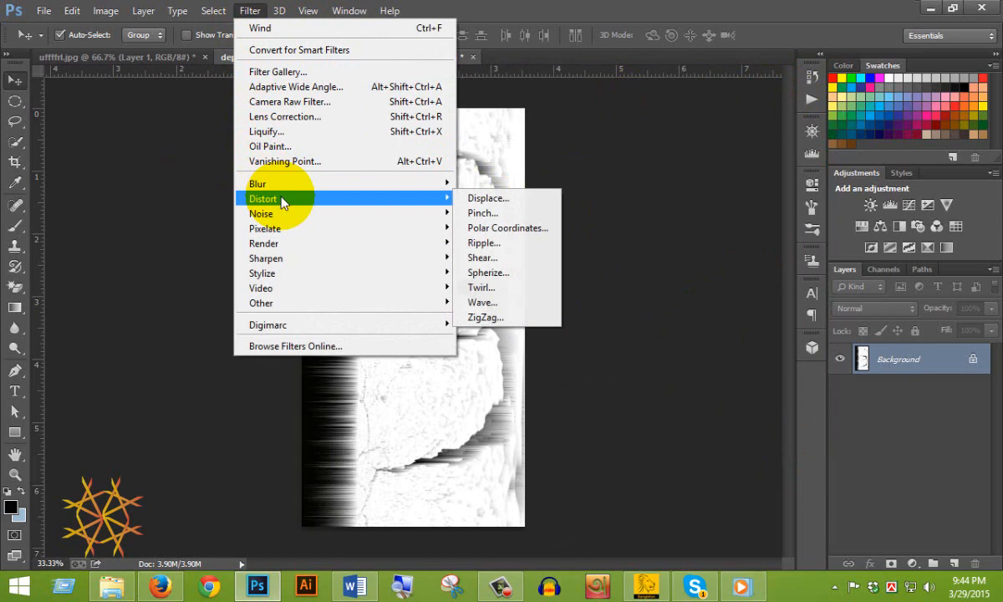
{"action": "left_click", "coordinate": [511, 228]}
{"action": "left_click", "coordinate": [504, 299]}
{"action": "left_click", "coordinate": [504, 299]}
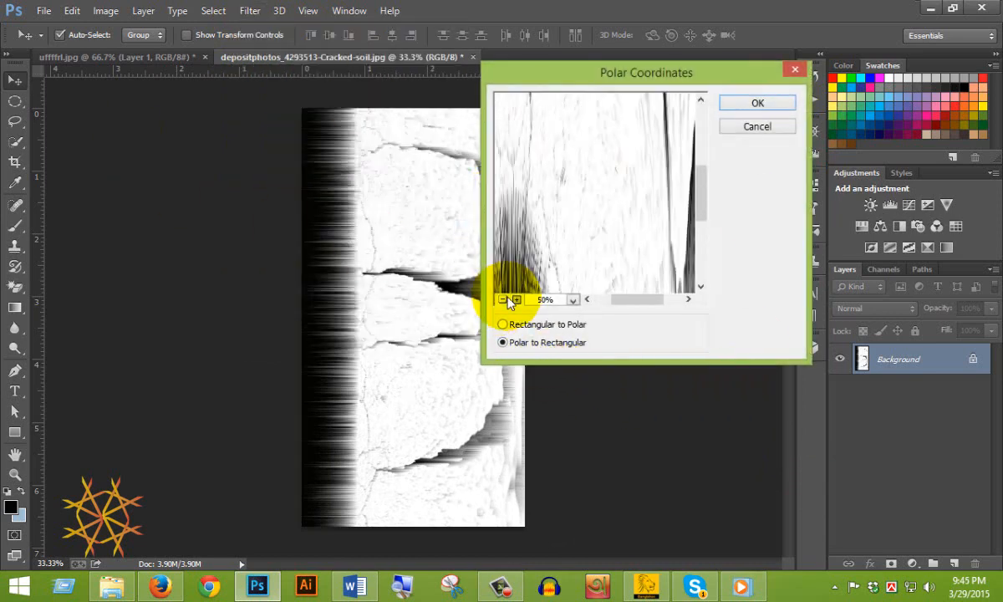
{"action": "left_click", "coordinate": [504, 299]}
{"action": "left_click", "coordinate": [504, 299]}
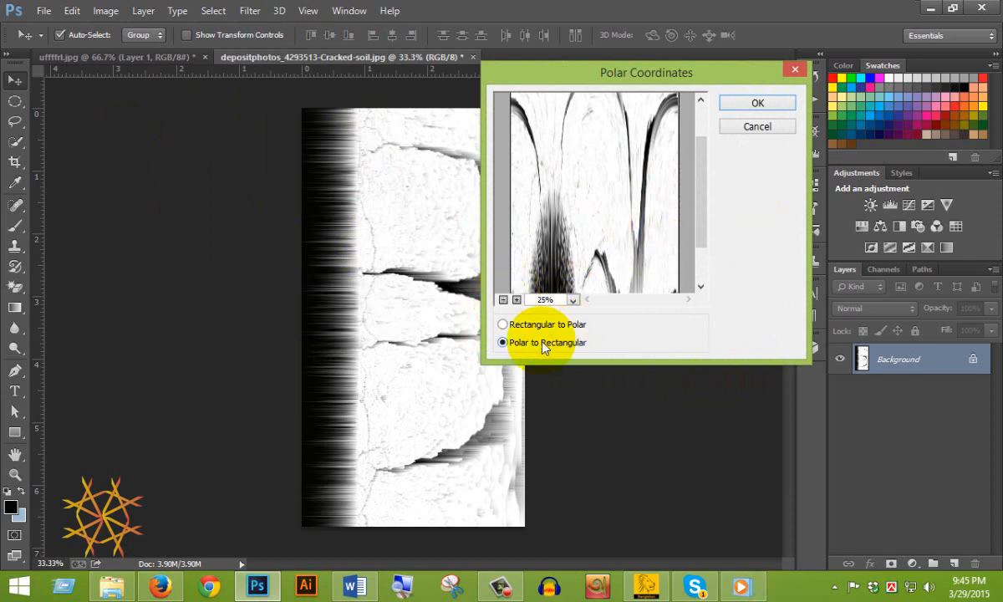
{"action": "left_click", "coordinate": [503, 324]}
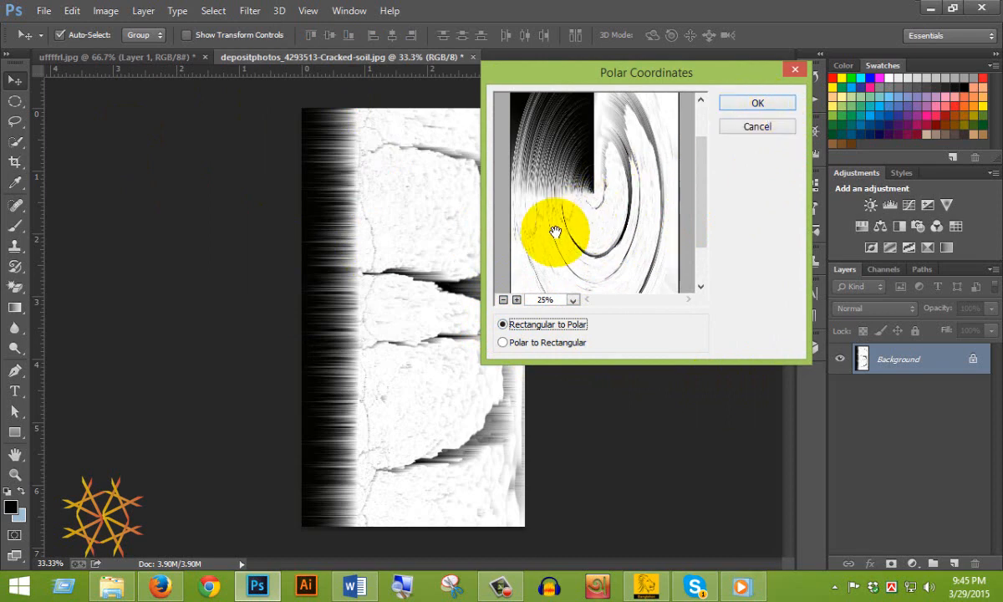
{"action": "left_click", "coordinate": [502, 299]}
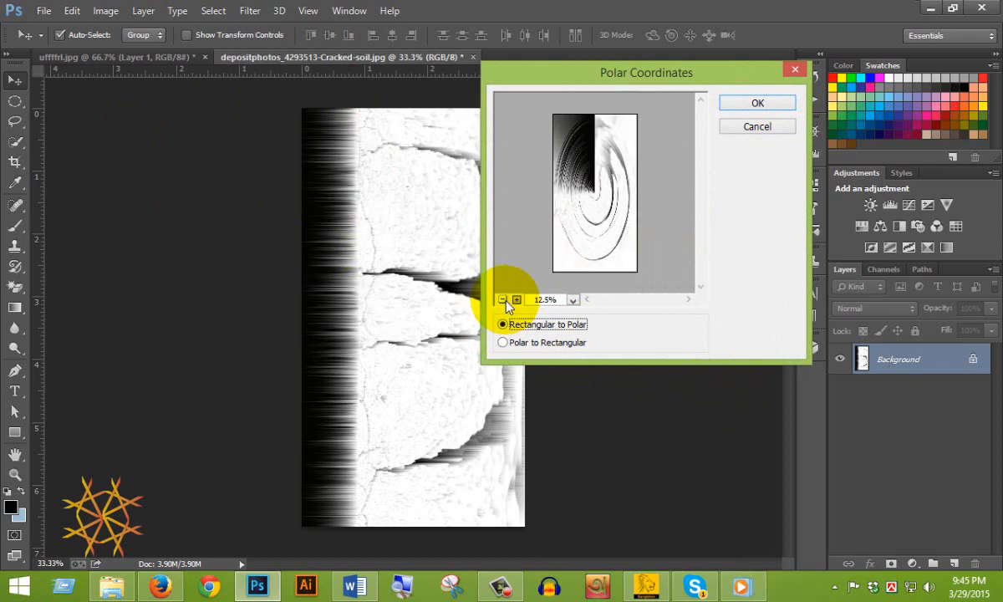
{"action": "left_click", "coordinate": [750, 127]}
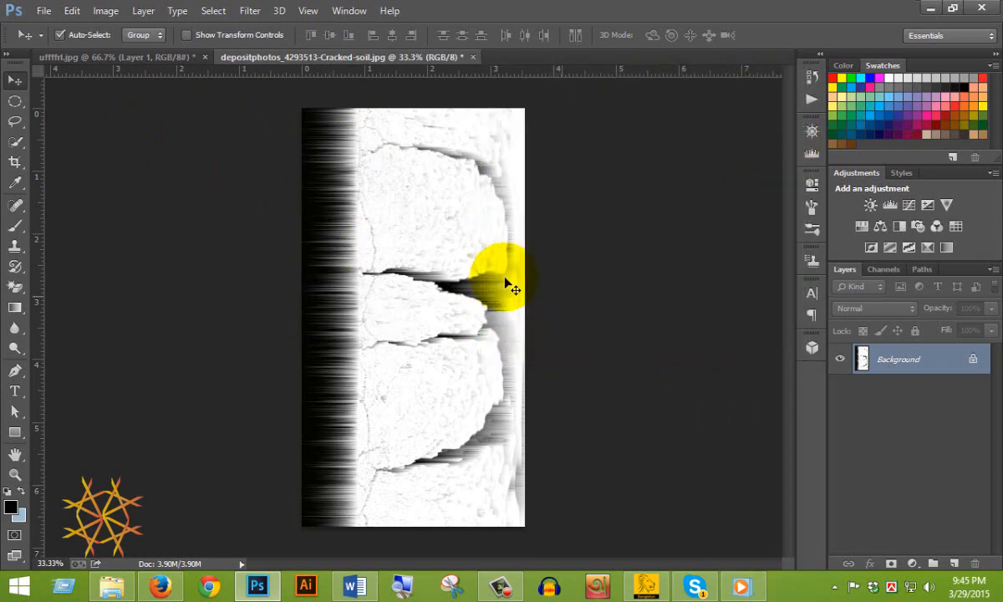
- Rotate the whole streaked image 90° counterclockwise
{"action": "left_click", "coordinate": [103, 14]}
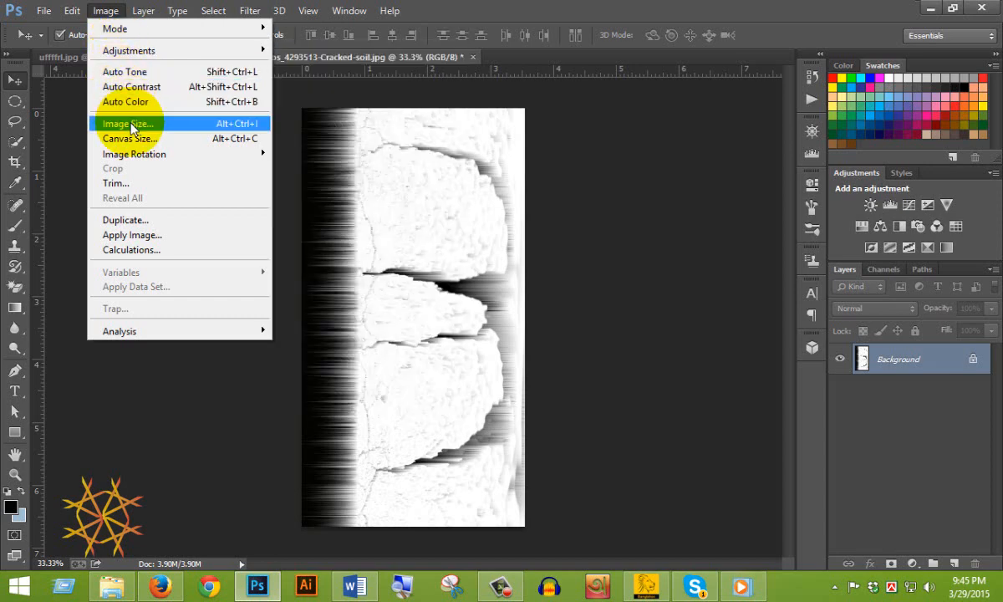
{"action": "mouse_move", "coordinate": [138, 153]}
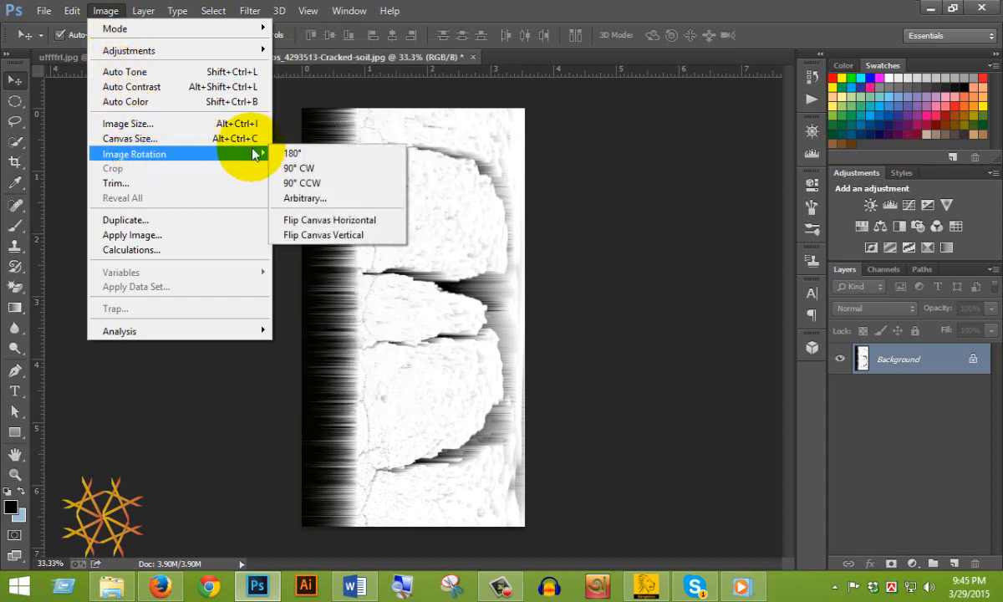
{"action": "left_click", "coordinate": [338, 186]}
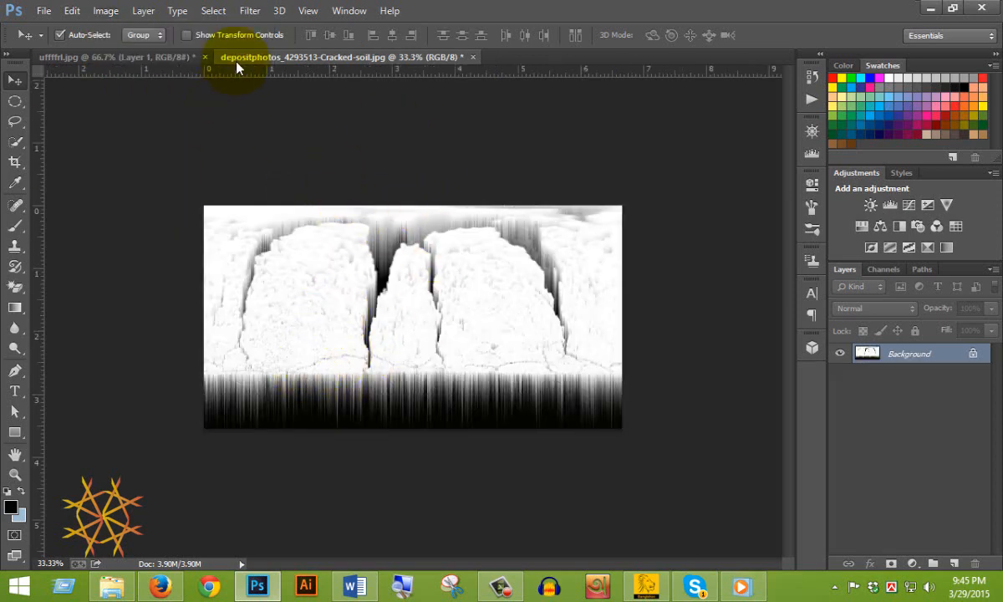
- Distort the rotated image with the Polar Coordinates filter using the Rectangular to Polar option
{"action": "left_click", "coordinate": [251, 11]}
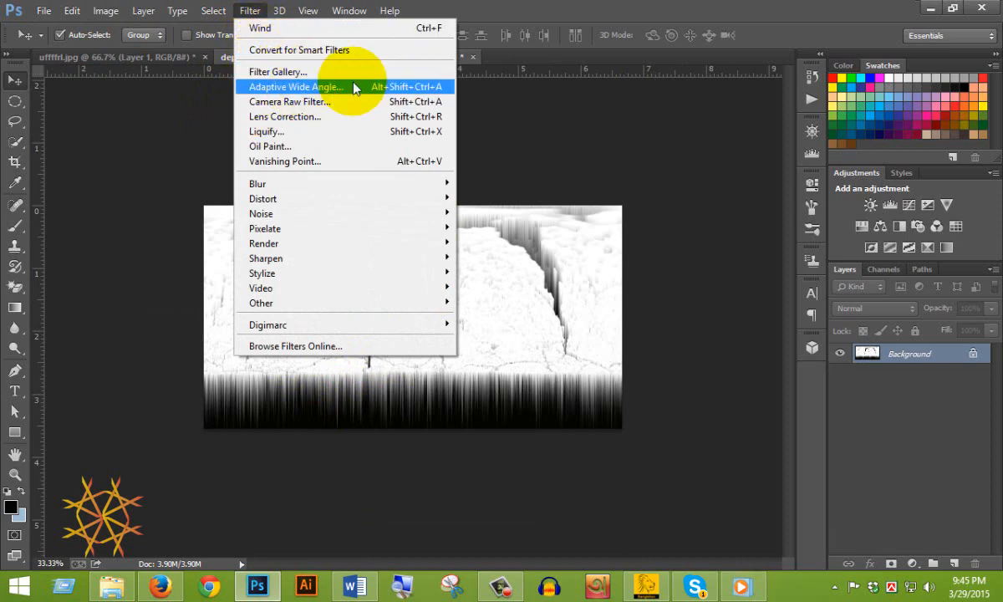
{"action": "mouse_move", "coordinate": [336, 209]}
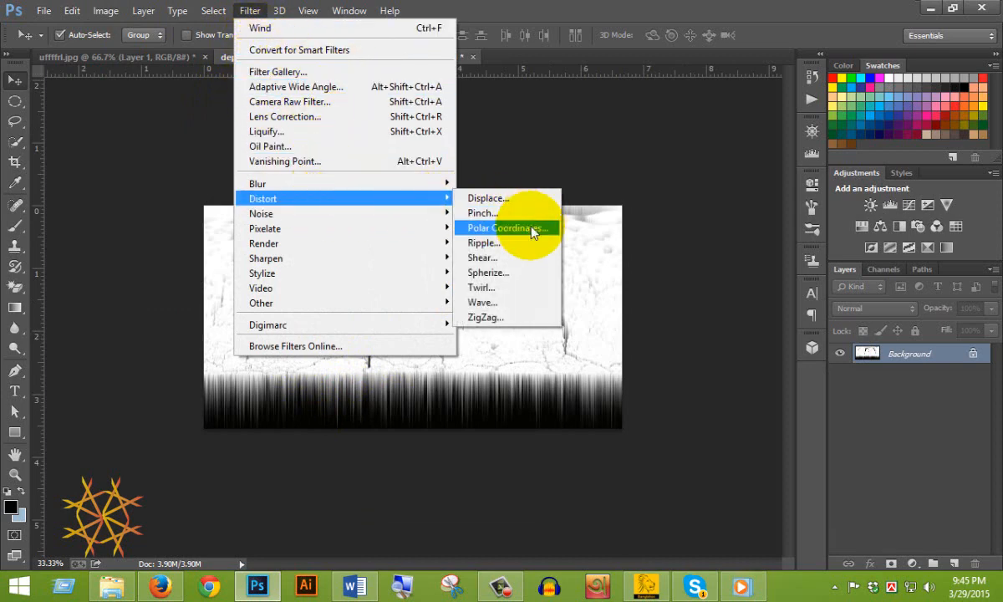
{"action": "left_click", "coordinate": [507, 227]}
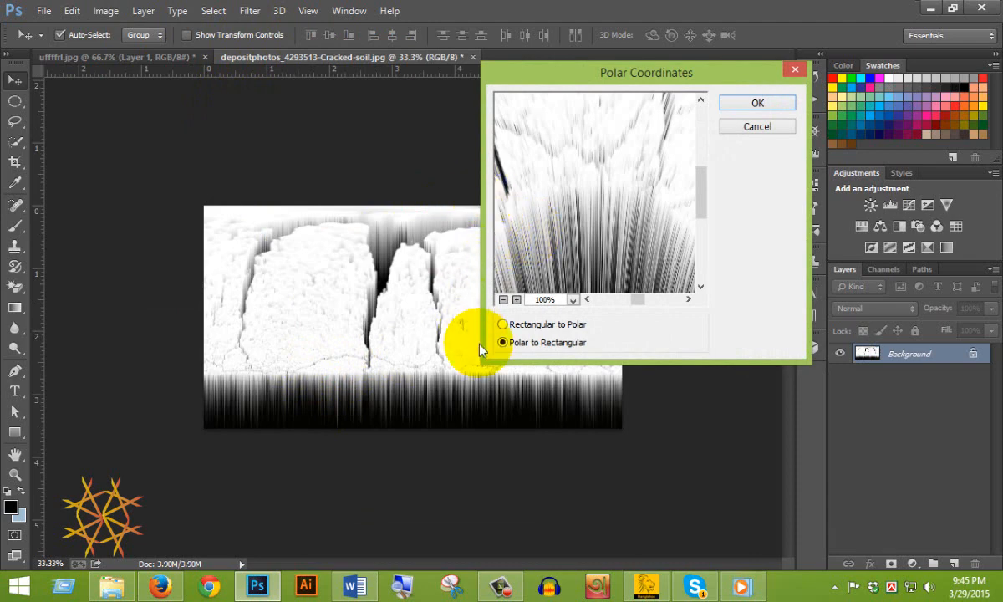
{"action": "left_click", "coordinate": [502, 324]}
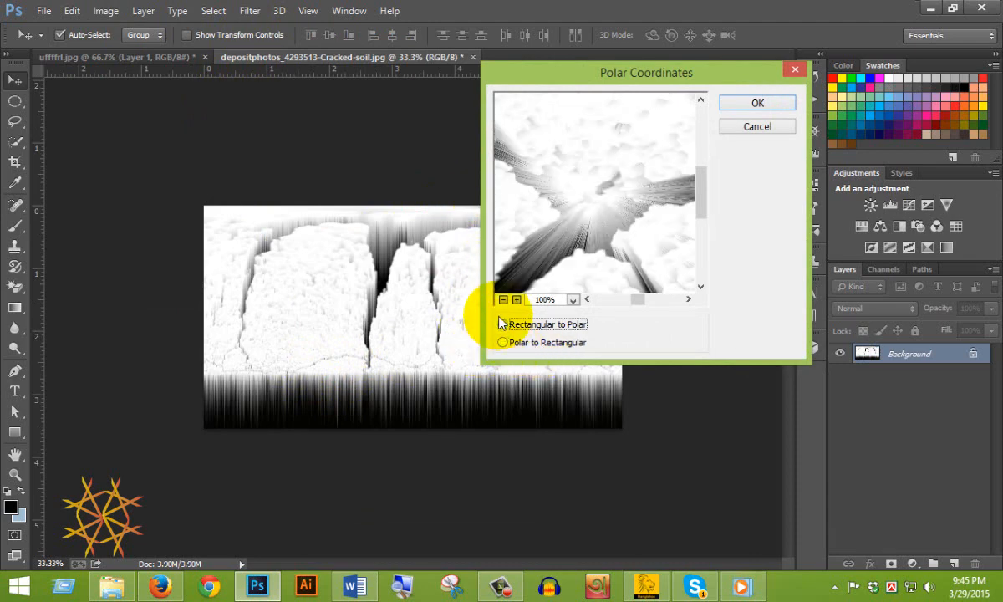
{"action": "left_click", "coordinate": [503, 299]}
{"action": "left_click", "coordinate": [502, 300]}
{"action": "left_click", "coordinate": [502, 300]}
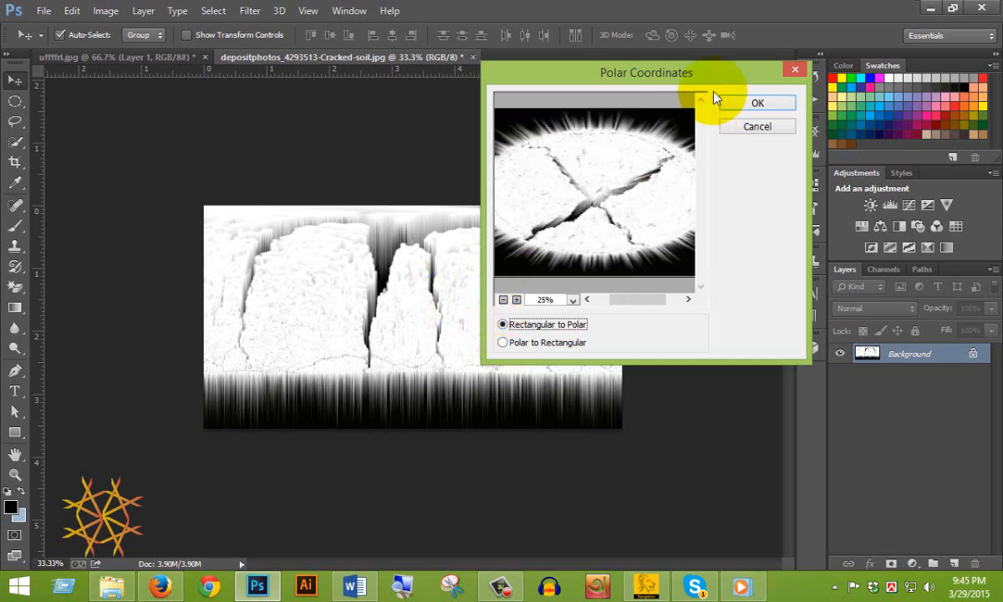
{"action": "left_click", "coordinate": [758, 103]}
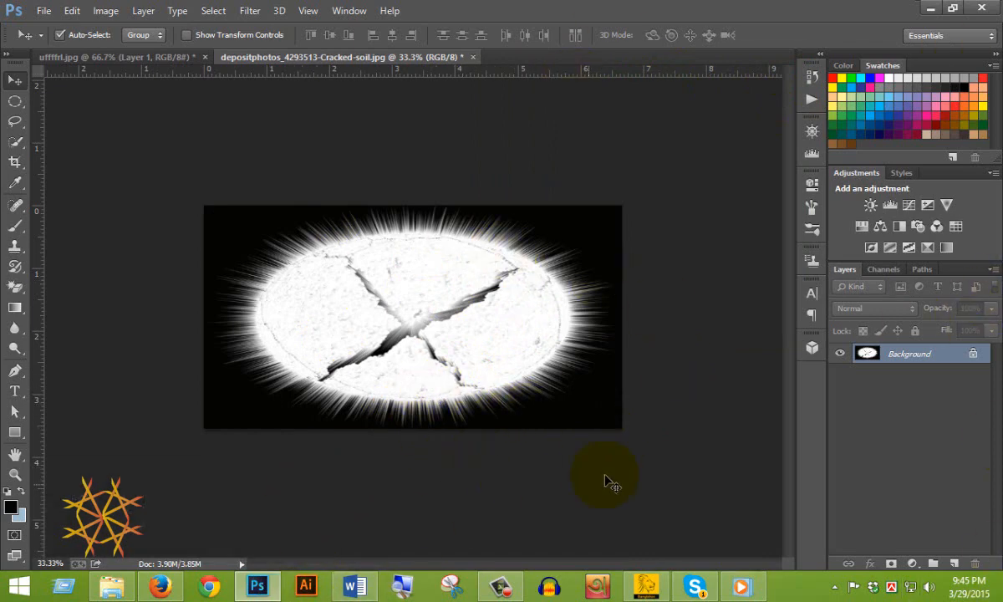
- Add a Hue/Saturation adjustment layer with Colorize enabled, Hue 0 and Saturation 70 to tint the burst red
{"action": "left_click", "coordinate": [912, 564]}
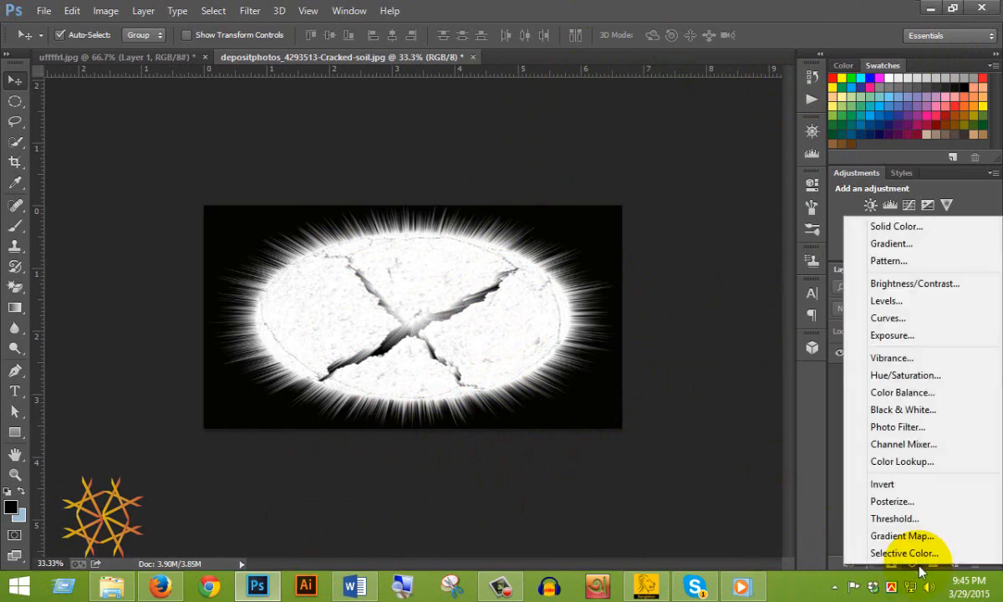
{"action": "left_click", "coordinate": [943, 376]}
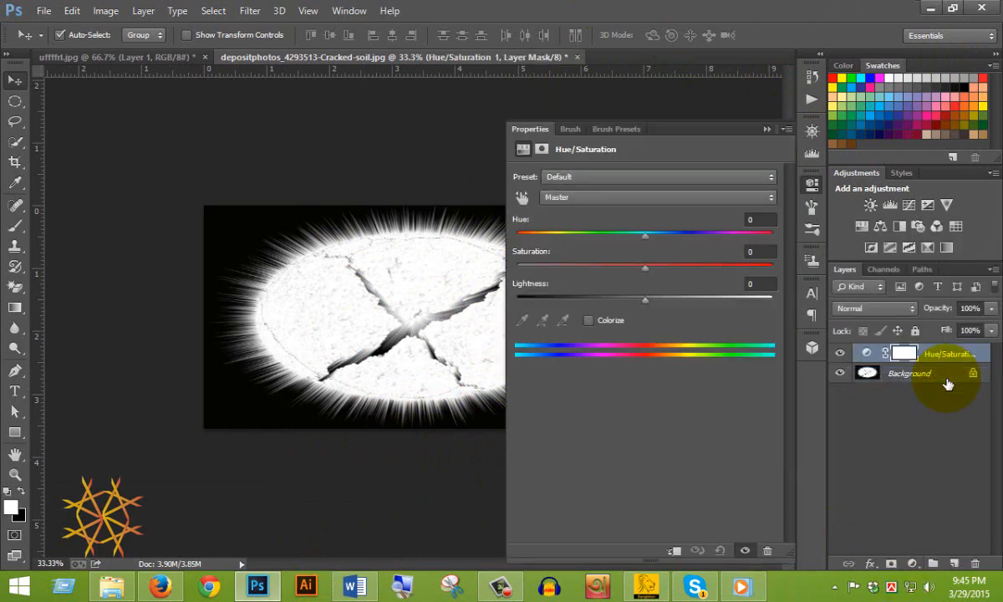
{"action": "left_click", "coordinate": [589, 321]}
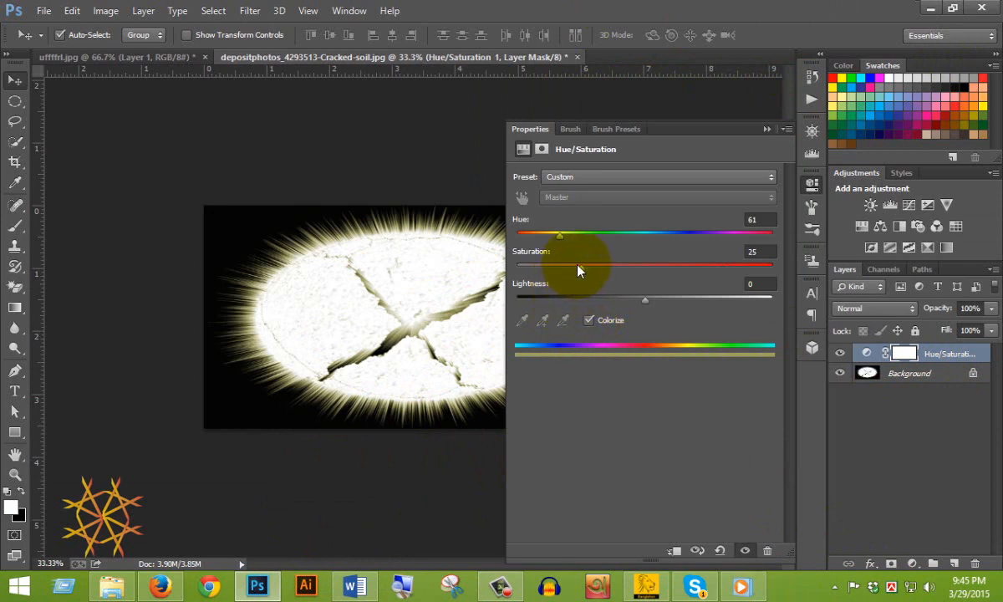
{"action": "left_click_drag", "start_coordinate": [557, 242], "coordinate": [484, 241]}
{"action": "left_click_drag", "start_coordinate": [581, 269], "coordinate": [697, 261]}
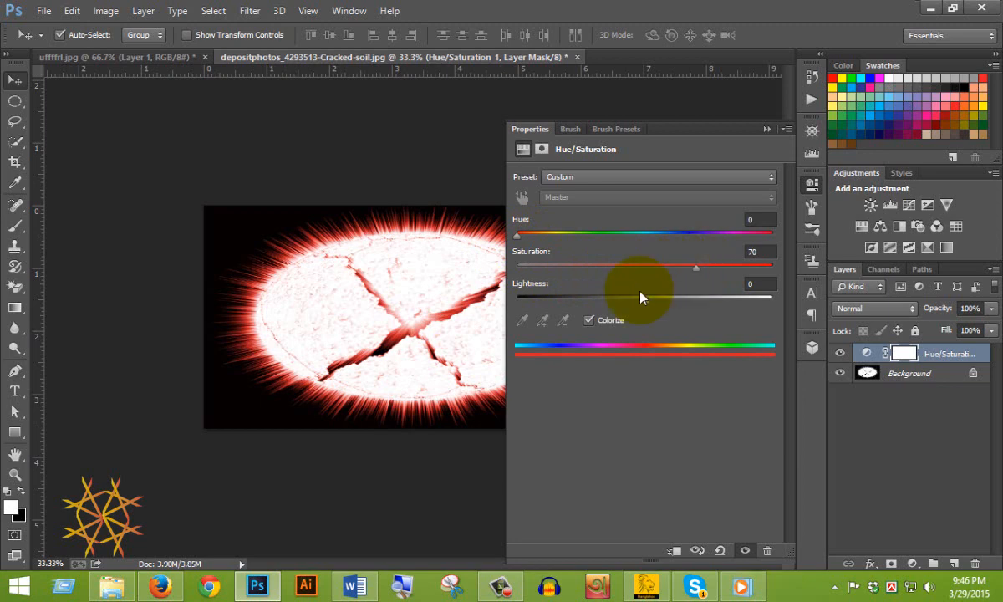
{"action": "left_click", "coordinate": [762, 130]}
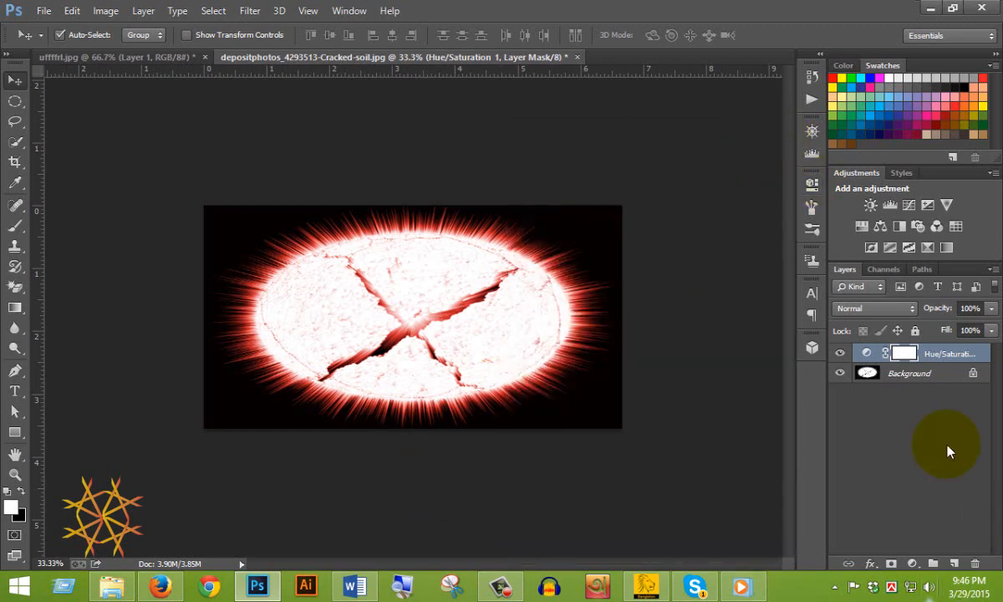
- Add a Color Balance adjustment layer and set its midtones to Cyan-Red +100 and Yellow-Blue -100
{"action": "left_click", "coordinate": [914, 565]}
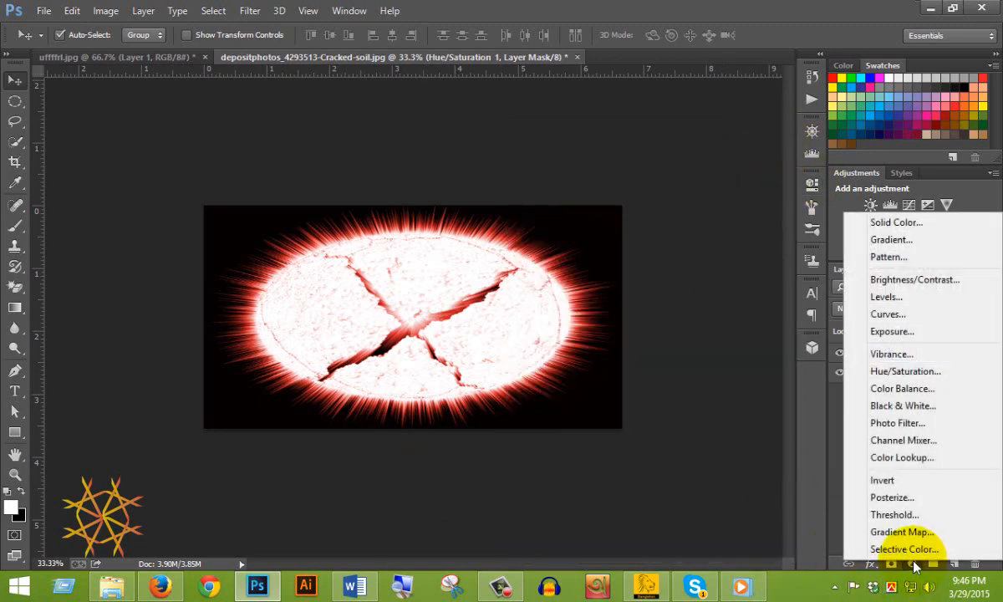
{"action": "left_click", "coordinate": [923, 390]}
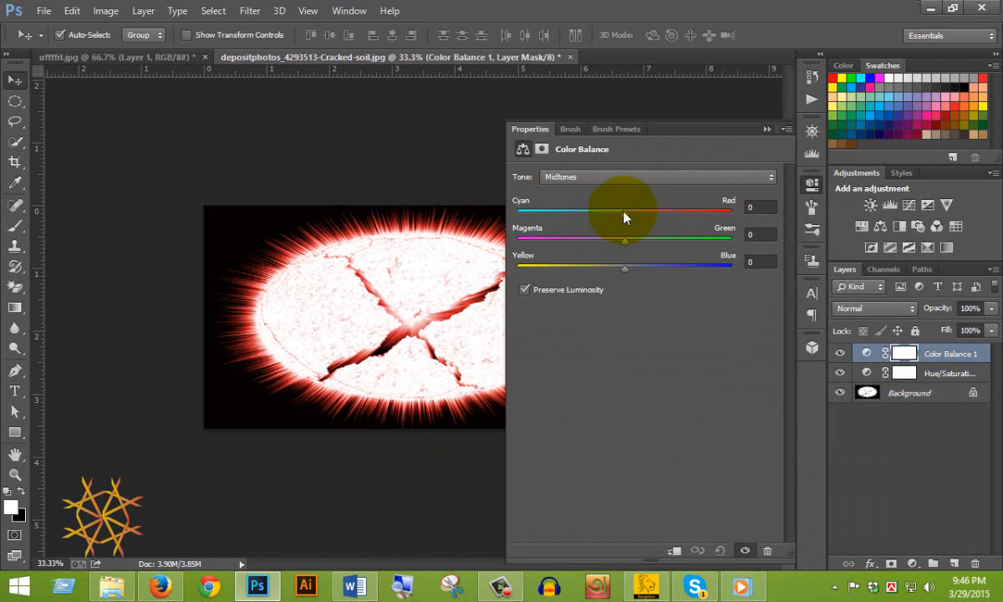
{"action": "left_click_drag", "start_coordinate": [624, 214], "coordinate": [745, 208]}
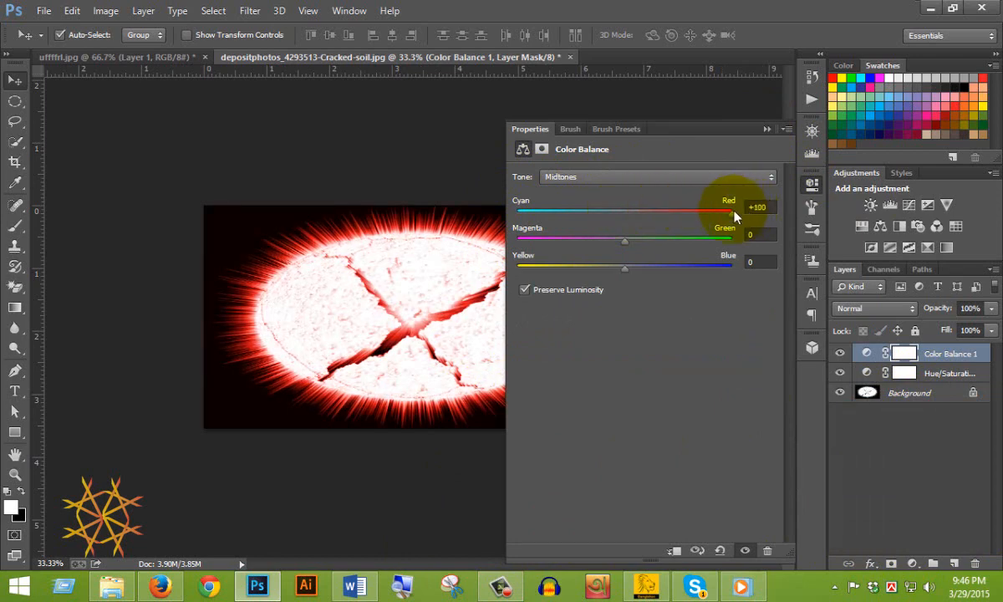
{"action": "left_click_drag", "start_coordinate": [625, 268], "coordinate": [476, 269]}
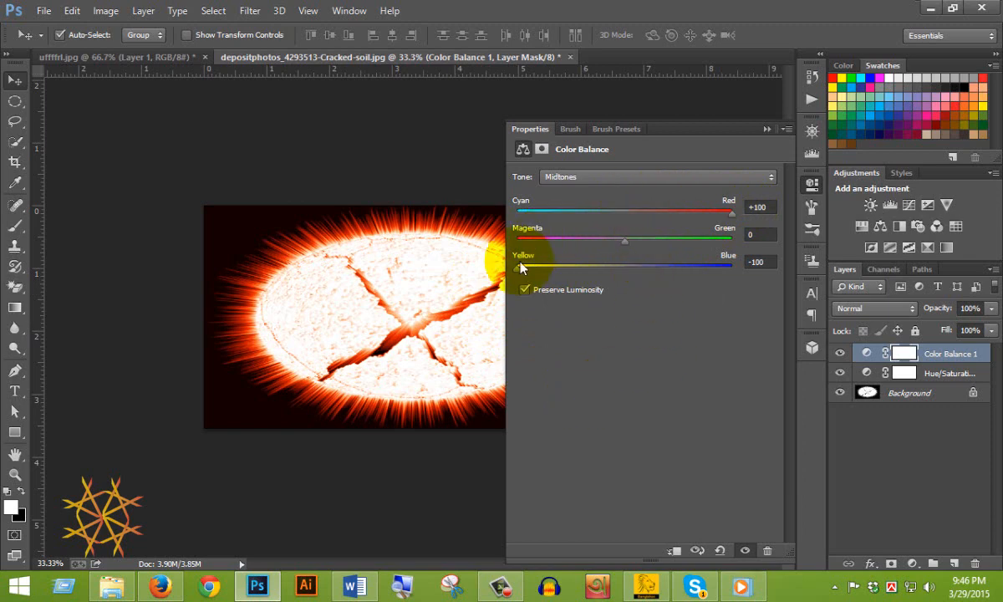
- Set the Color Balance highlights to Magenta-Green +33 and Yellow-Blue -100
{"action": "left_click", "coordinate": [617, 177]}
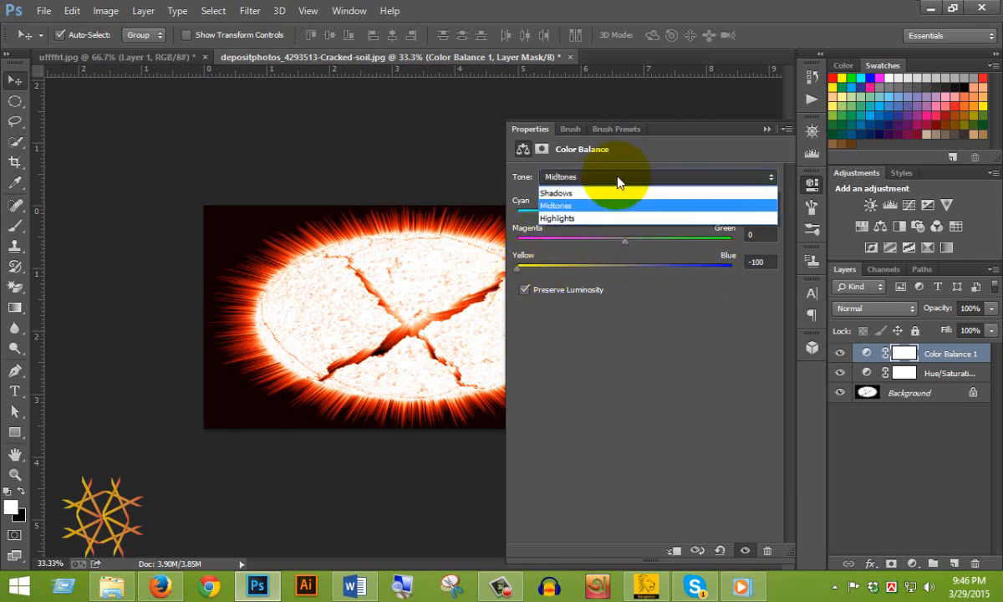
{"action": "left_click", "coordinate": [585, 218]}
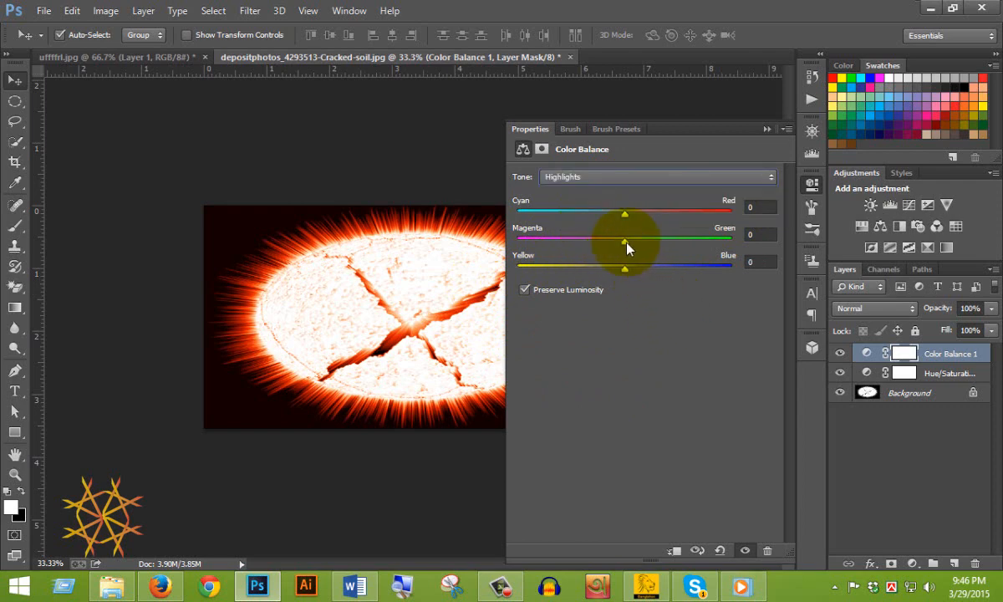
{"action": "left_click_drag", "start_coordinate": [627, 243], "coordinate": [660, 239]}
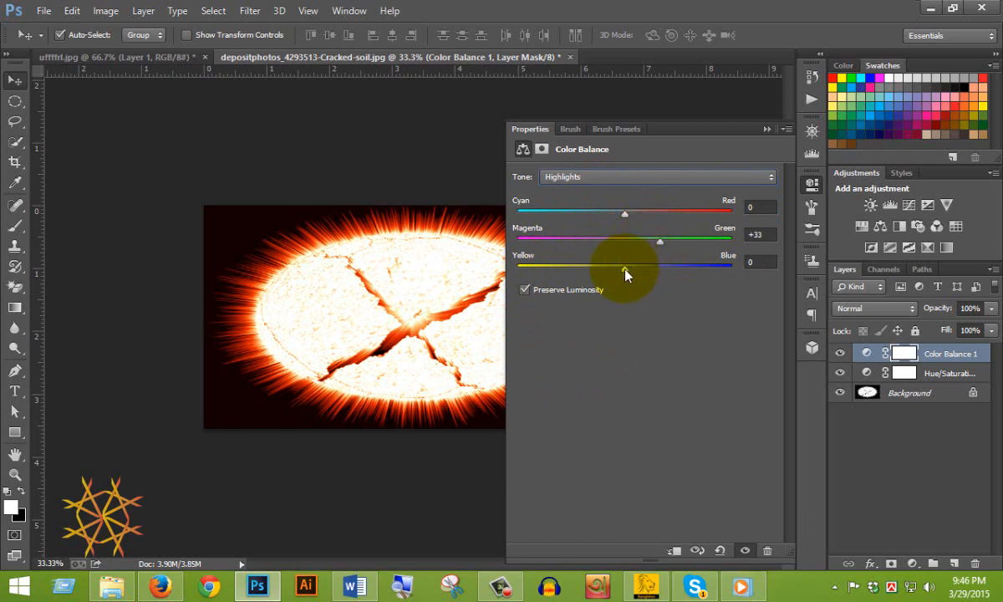
{"action": "left_click_drag", "start_coordinate": [625, 271], "coordinate": [488, 268]}
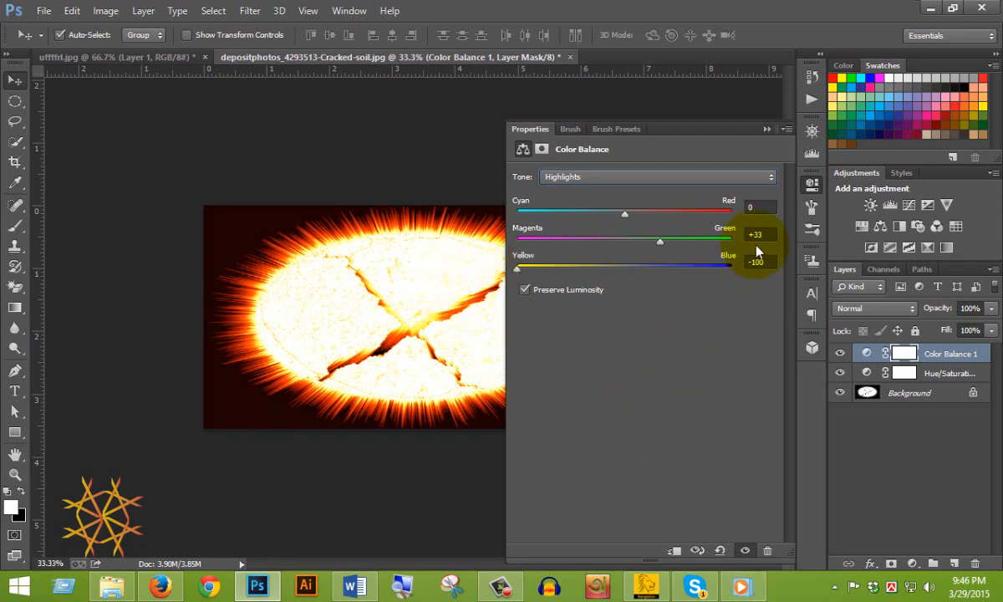
{"action": "left_click", "coordinate": [766, 130]}
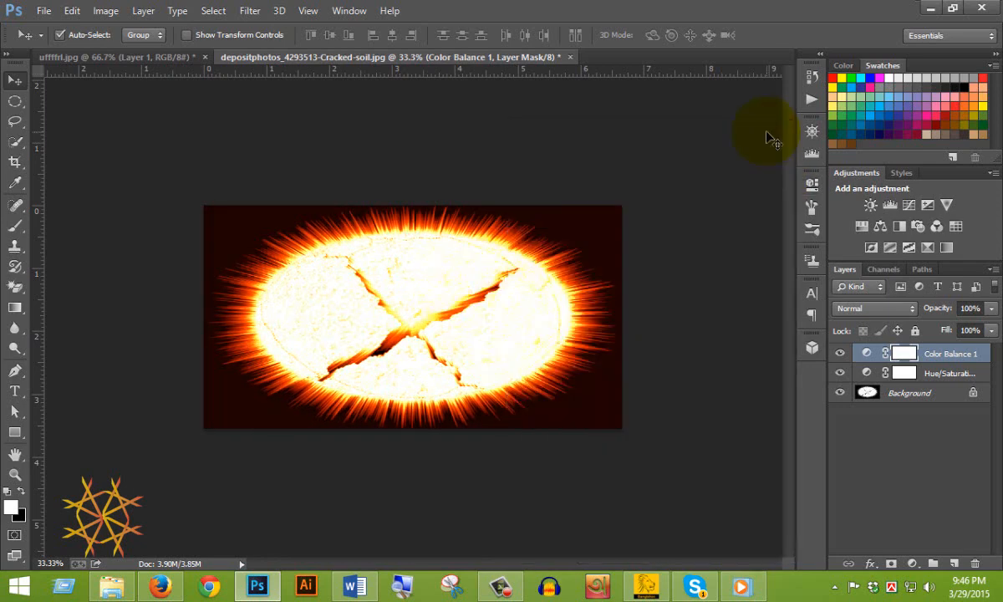
- Hide the Color Balance and Hue/Saturation adjustment layers and select the Background layer
{"action": "left_click", "coordinate": [839, 353]}
{"action": "left_click", "coordinate": [840, 374]}
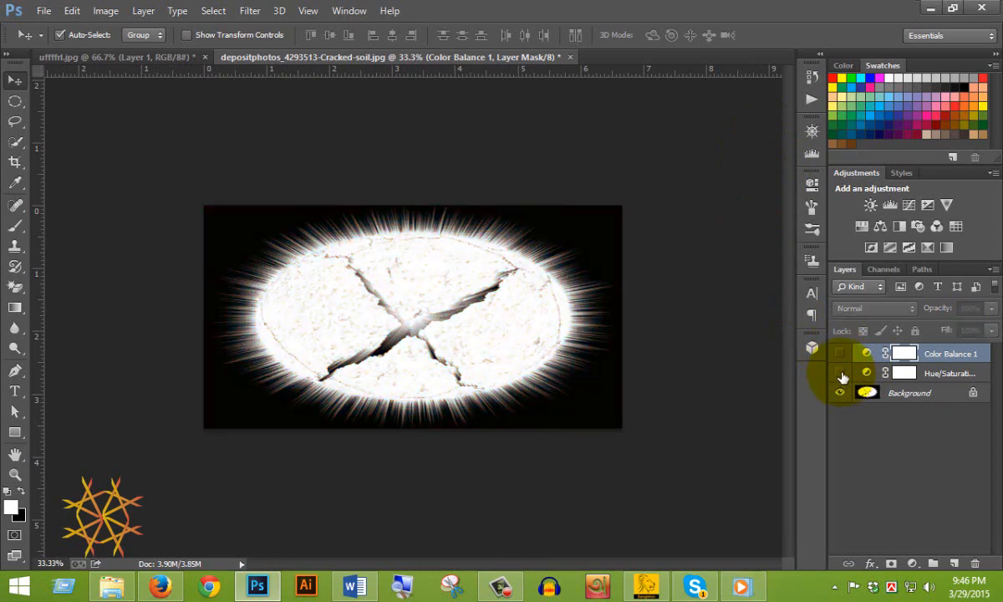
{"action": "left_click", "coordinate": [905, 399]}
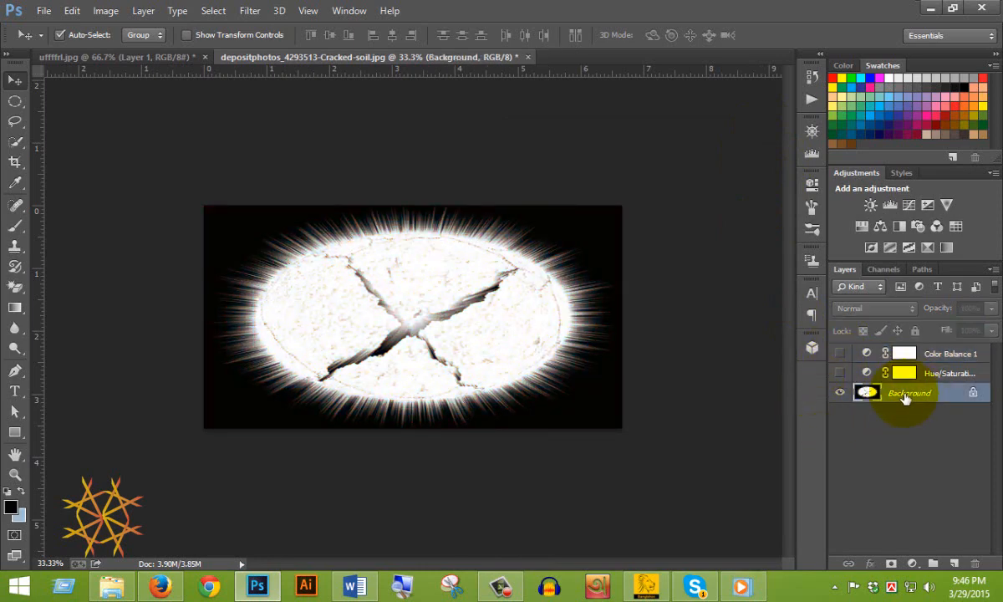
- Display the color channels of the Background image
{"action": "left_click", "coordinate": [886, 272]}
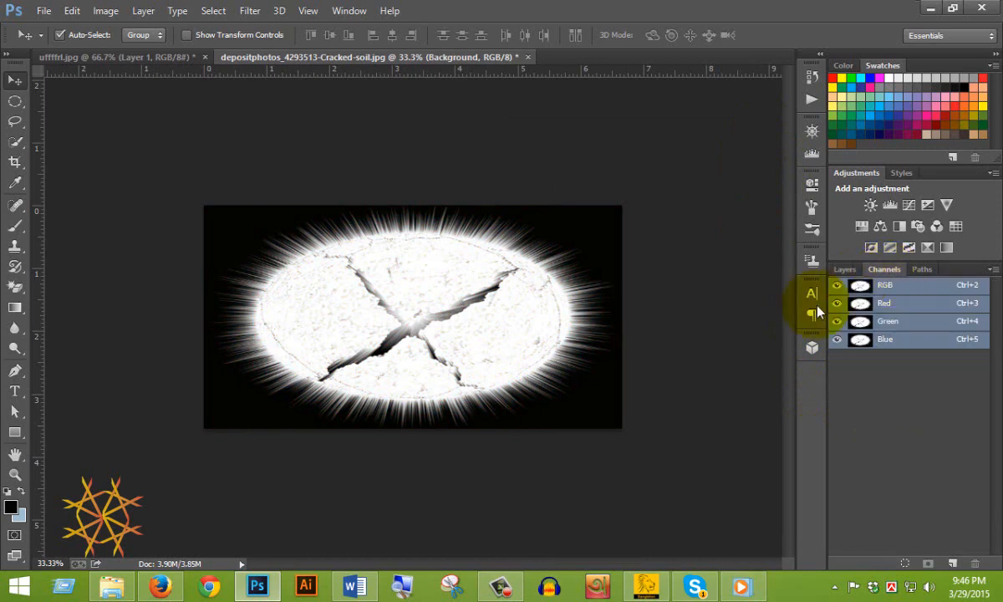
{"action": "left_click", "coordinate": [344, 12]}
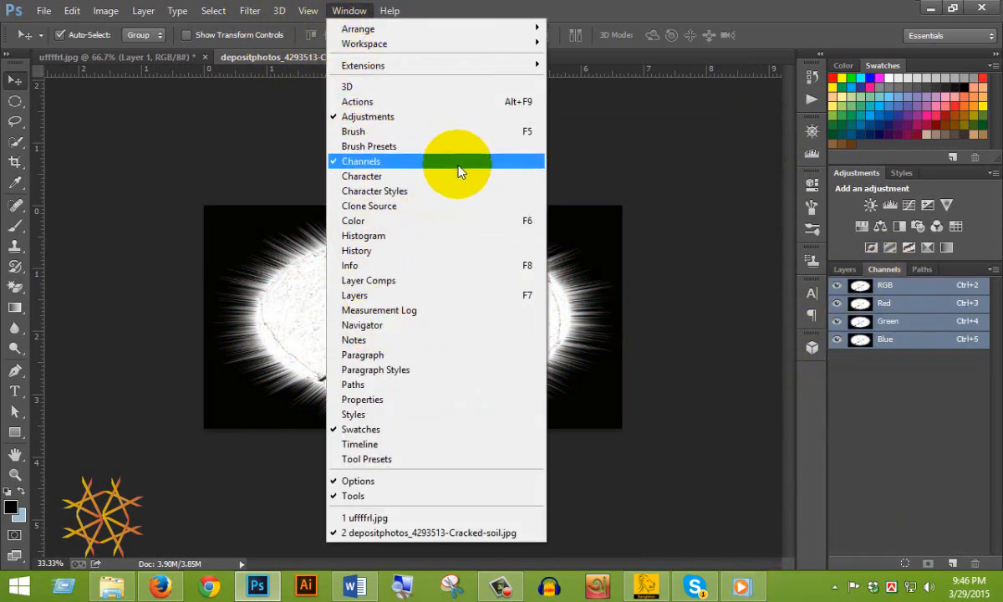
{"action": "left_click", "coordinate": [685, 7]}
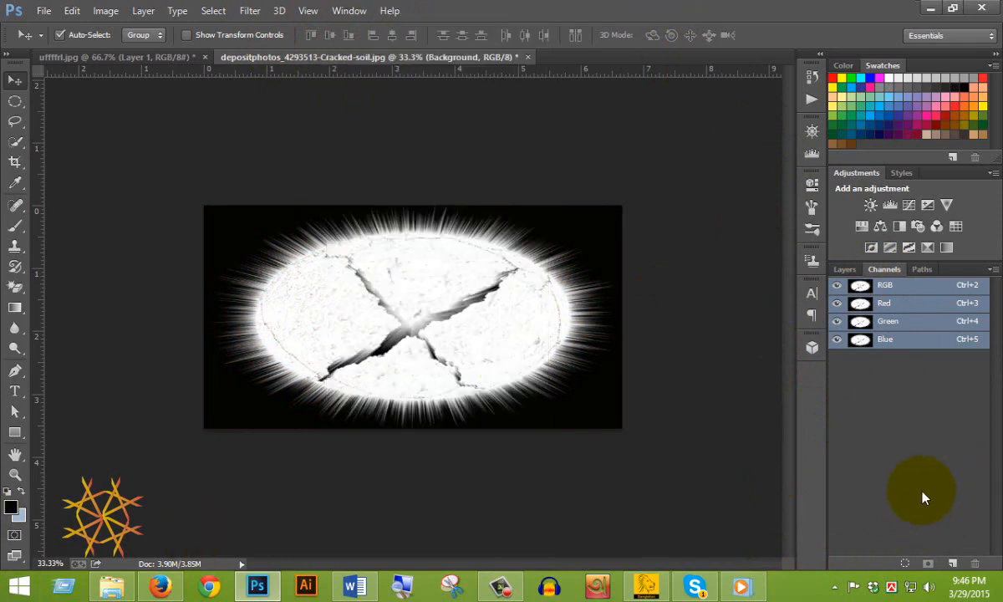
- Load the composite RGB channel's bright areas as a selection and switch to Quick Mask mode
{"action": "left_click", "coordinate": [905, 563]}
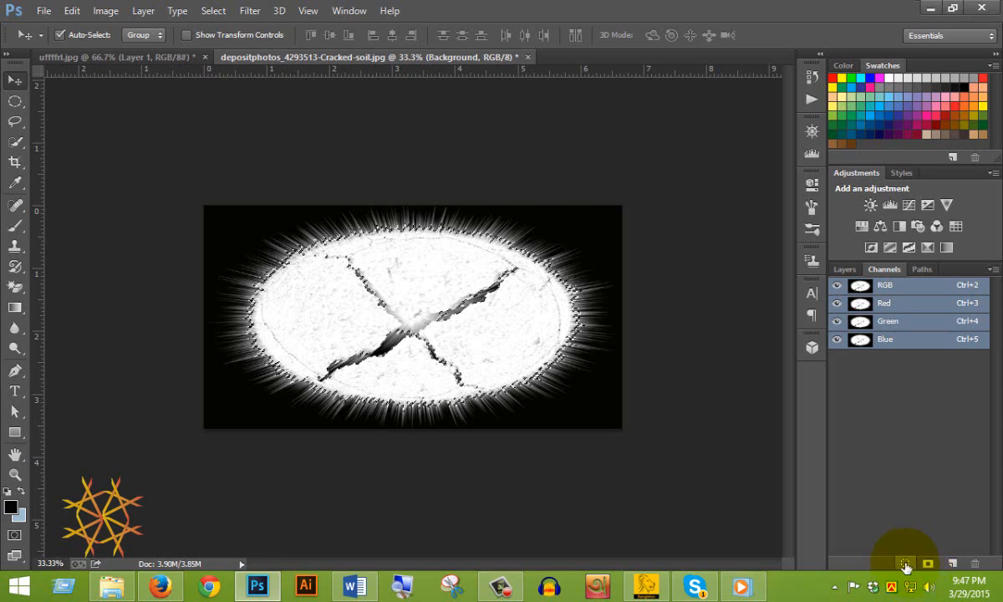
{"action": "left_click_drag", "start_coordinate": [464, 247], "coordinate": [443, 292]}
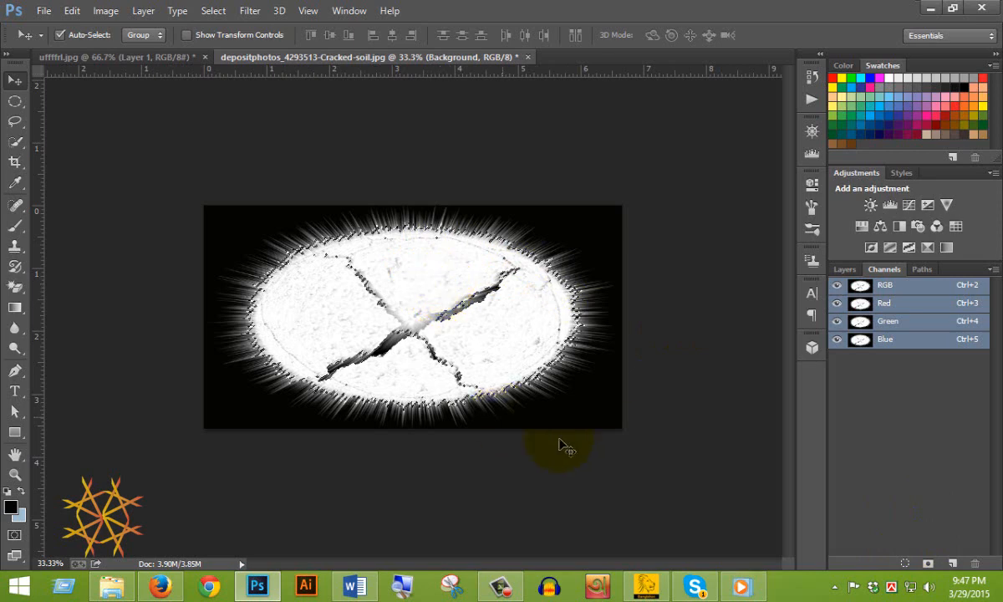
{"action": "key", "text": "q"}
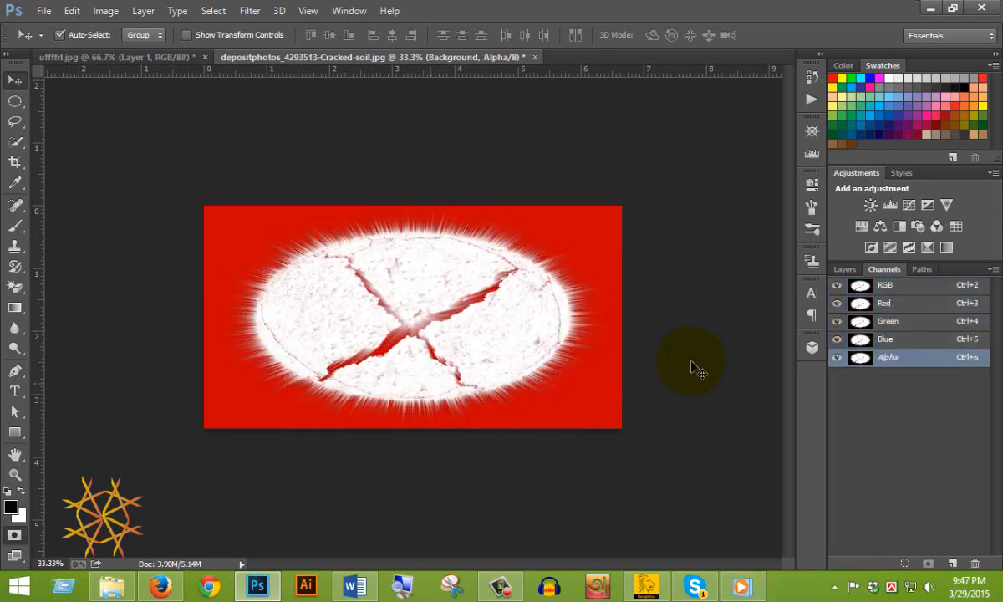
{"action": "left_click", "coordinate": [480, 385]}
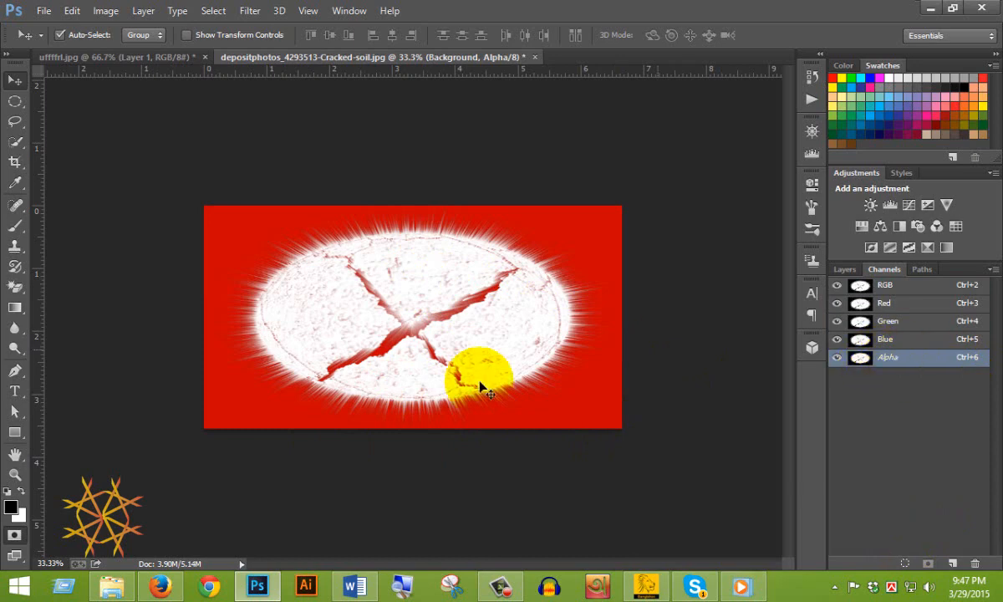
{"action": "left_click", "coordinate": [441, 310], "text": "ctrl"}
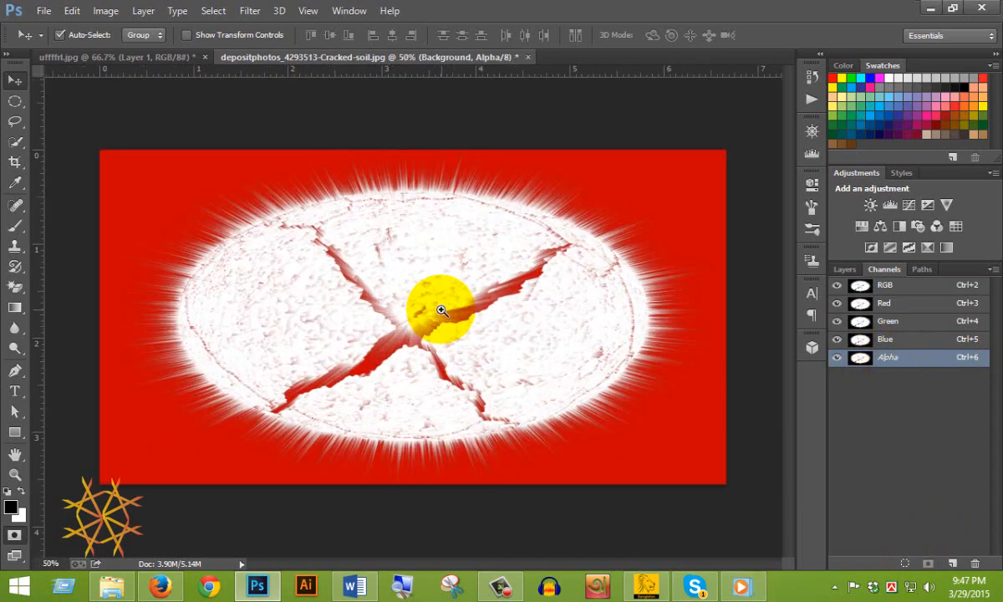
{"action": "left_click", "coordinate": [441, 310], "text": "ctrl"}
{"action": "left_click", "coordinate": [441, 310], "text": "ctrl"}
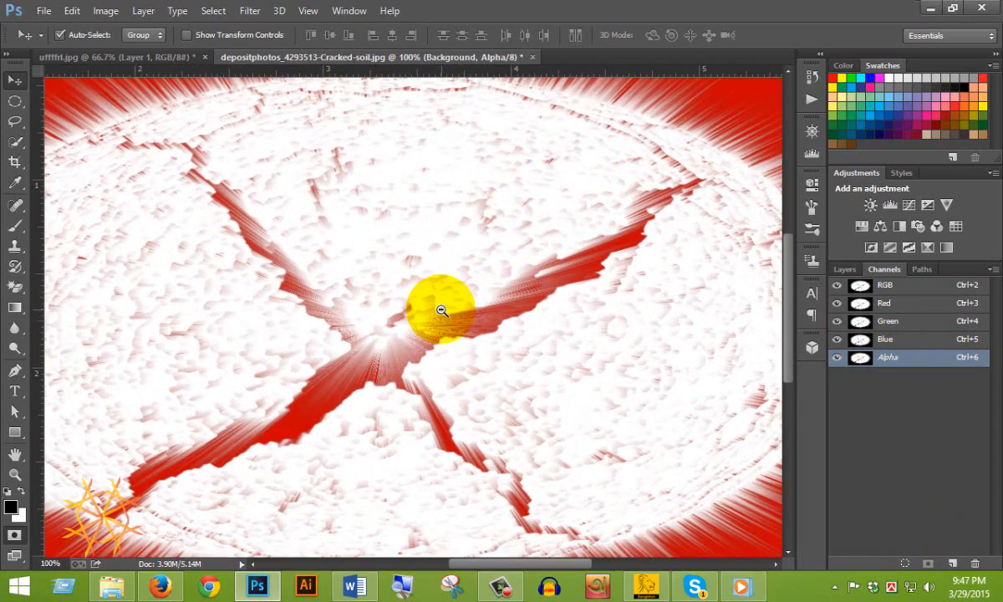
{"action": "left_click", "coordinate": [441, 310], "text": "alt"}
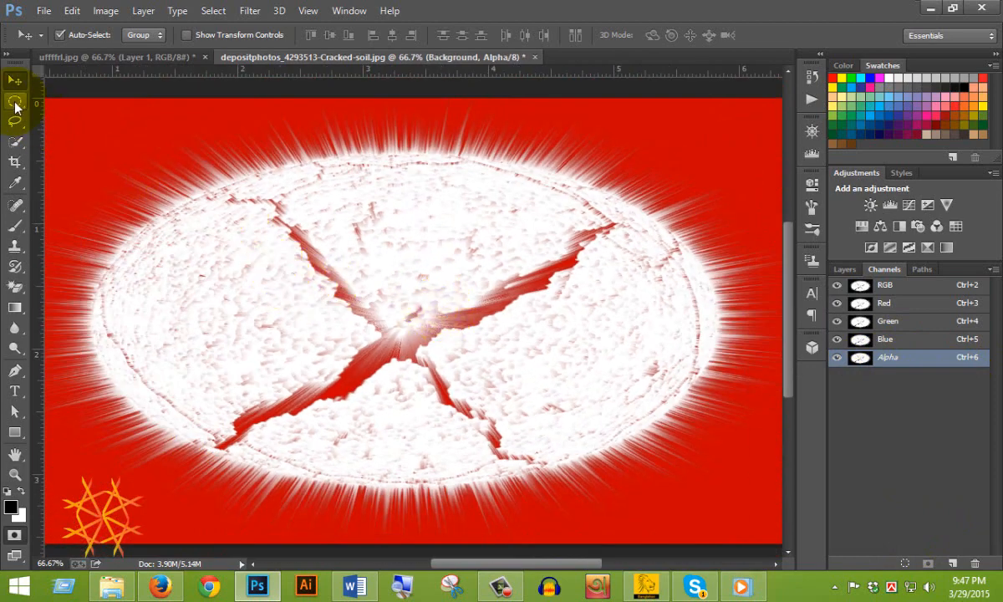
{"action": "left_click", "coordinate": [15, 104]}
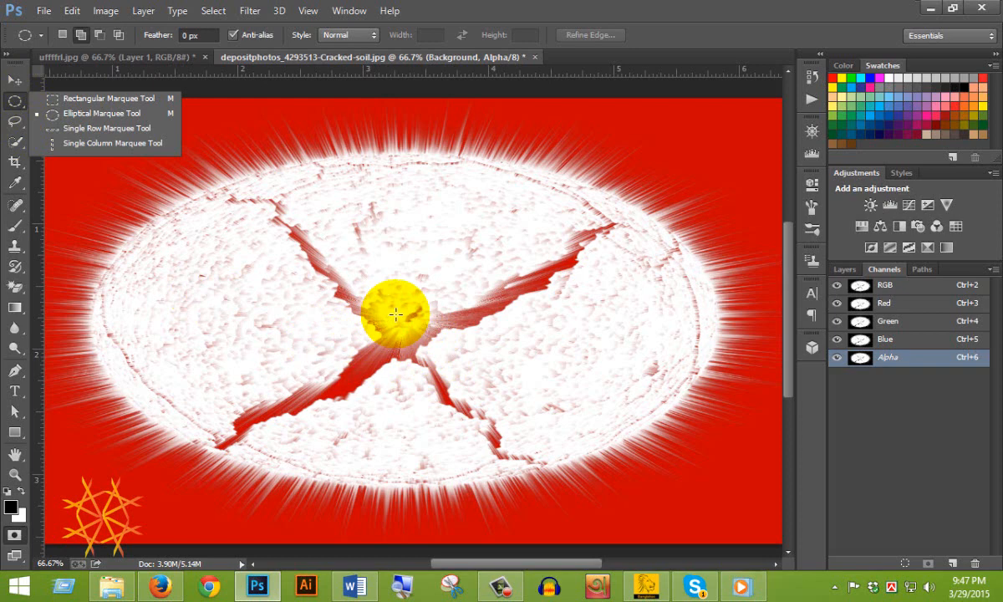
{"action": "left_click_drag", "start_coordinate": [388, 311], "coordinate": [443, 336]}
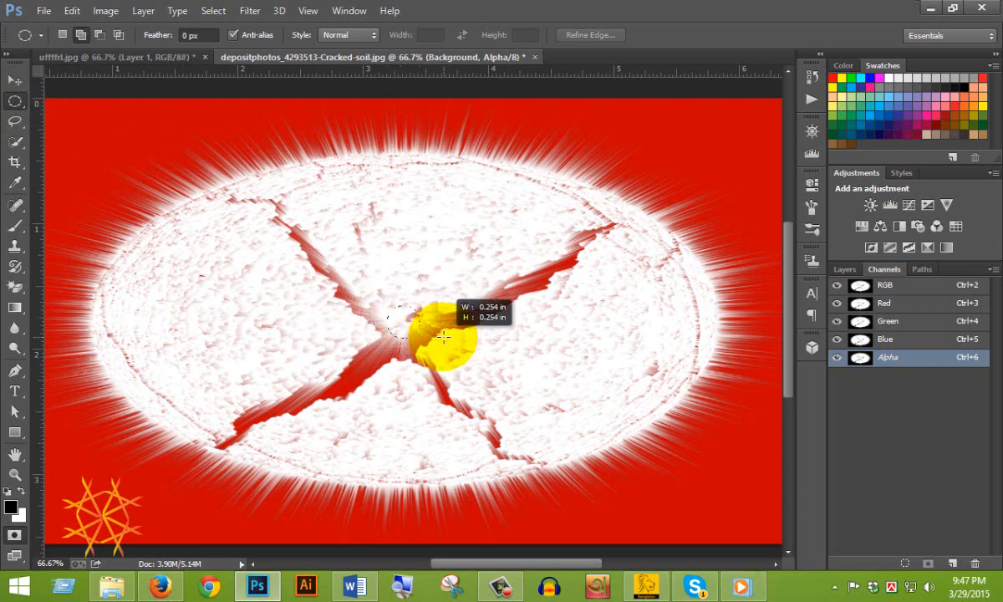
{"action": "left_click_drag", "start_coordinate": [443, 337], "coordinate": [261, 310]}
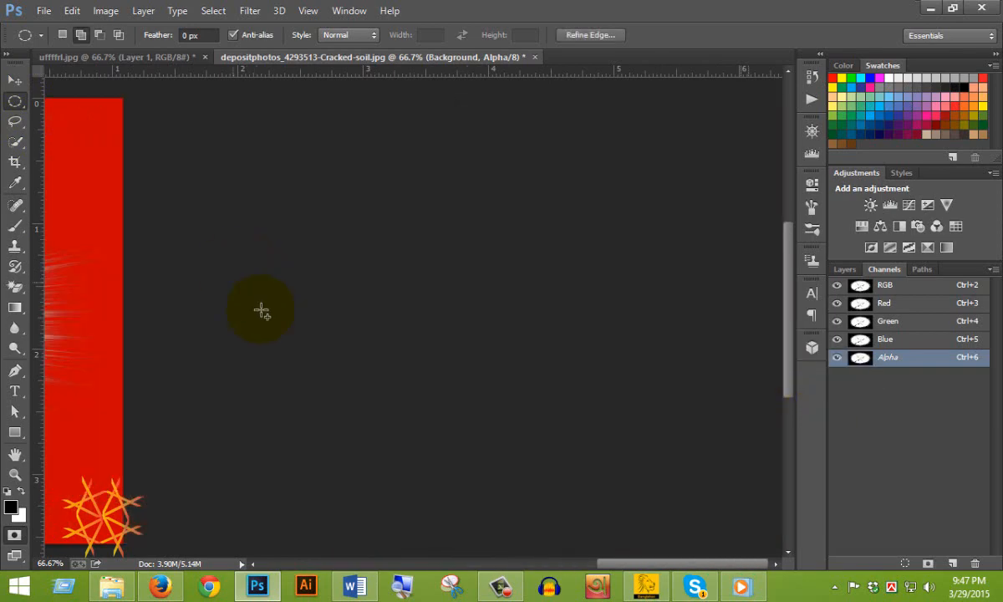
{"action": "left_click_drag", "start_coordinate": [108, 245], "coordinate": [698, 233]}
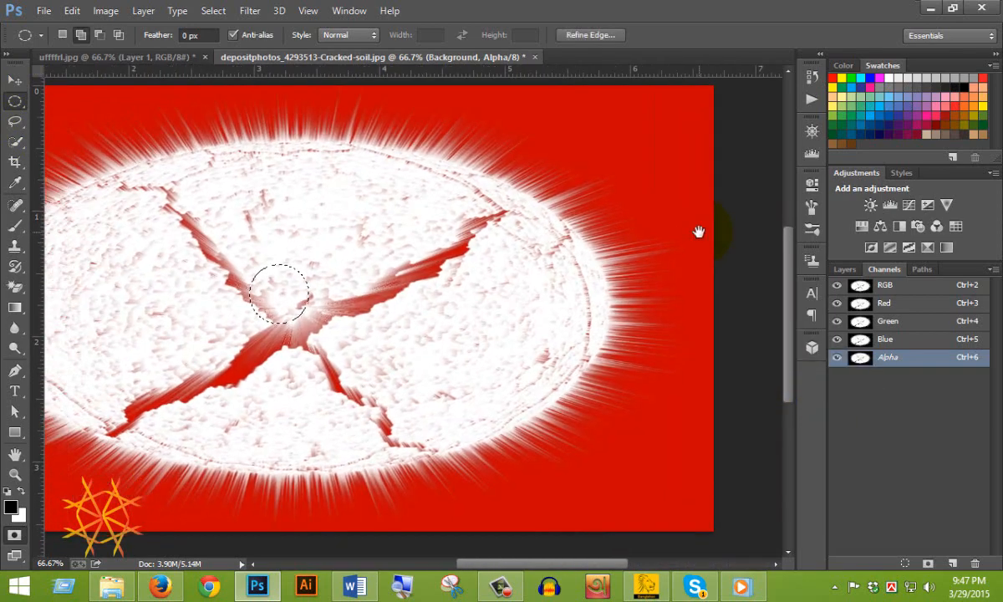
{"action": "key", "text": "ctrl+d"}
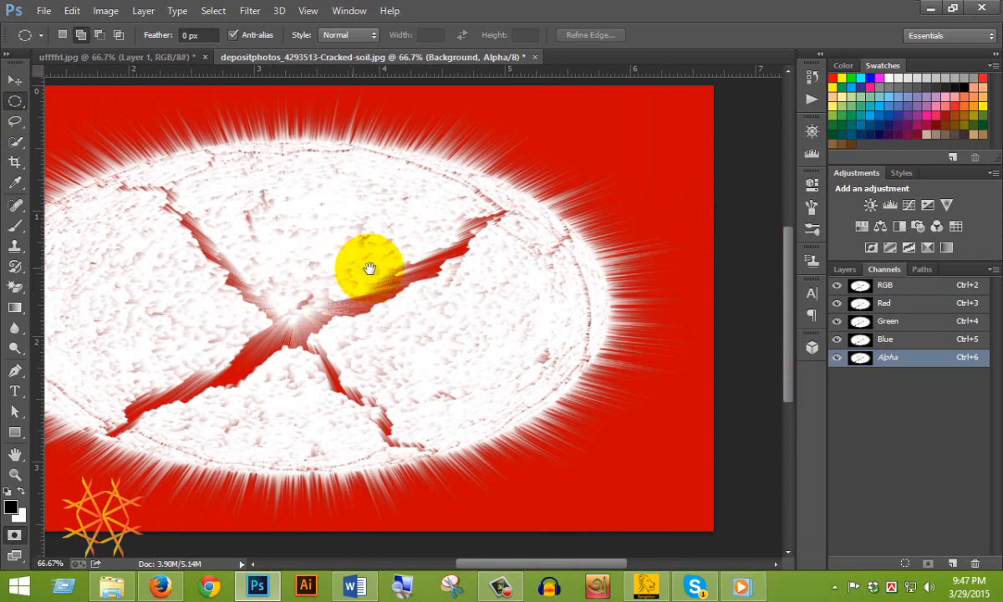
{"action": "left_click_drag", "start_coordinate": [351, 269], "coordinate": [459, 264]}
{"action": "left_click_drag", "start_coordinate": [393, 267], "coordinate": [636, 364]}
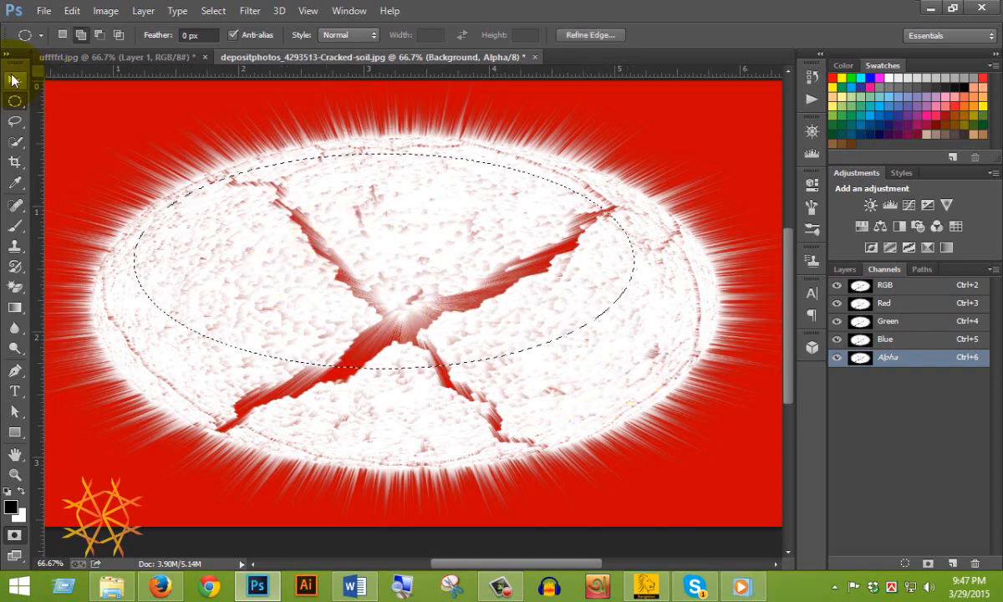
{"action": "left_click", "coordinate": [15, 79]}
{"action": "mouse_move", "coordinate": [341, 215]}
{"action": "left_mouse_down"}
{"action": "mouse_move", "coordinate": [351, 235]}
{"action": "mouse_move", "coordinate": [346, 225]}
{"action": "left_mouse_up"}
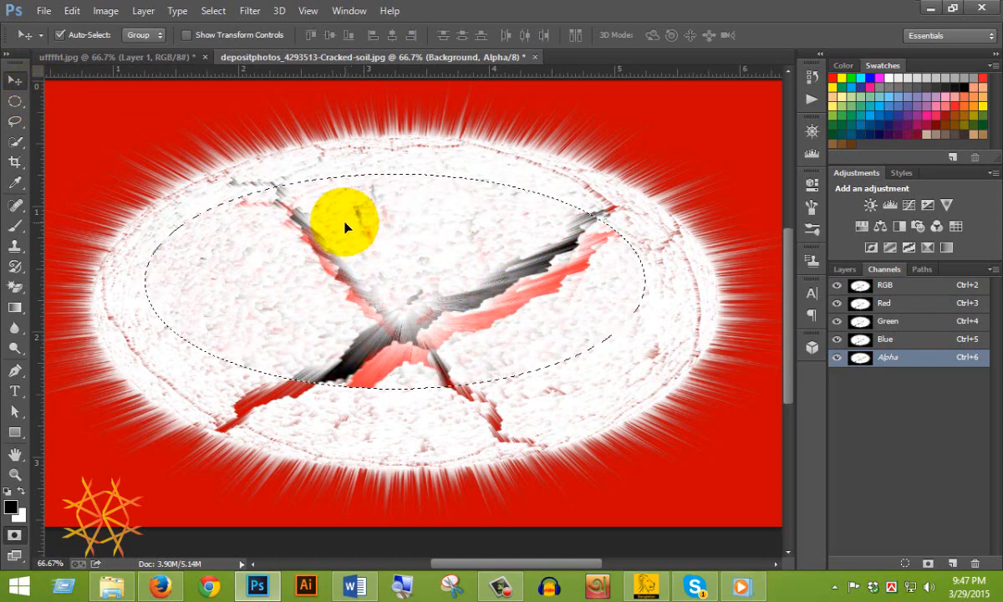
{"action": "key", "text": "ctrl+z"}
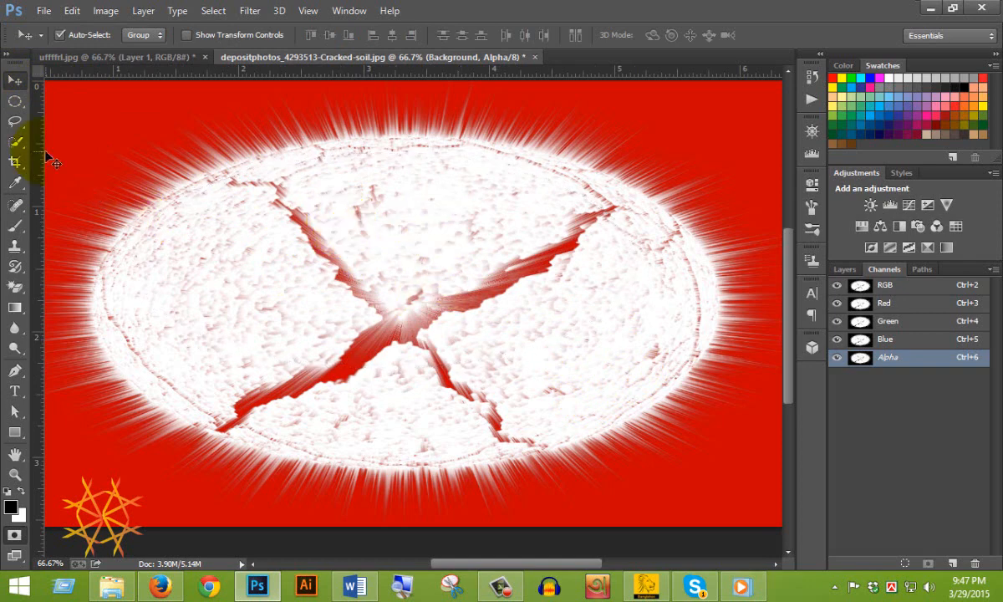
{"action": "left_click", "coordinate": [15, 100]}
{"action": "left_click_drag", "start_coordinate": [393, 325], "coordinate": [627, 378]}
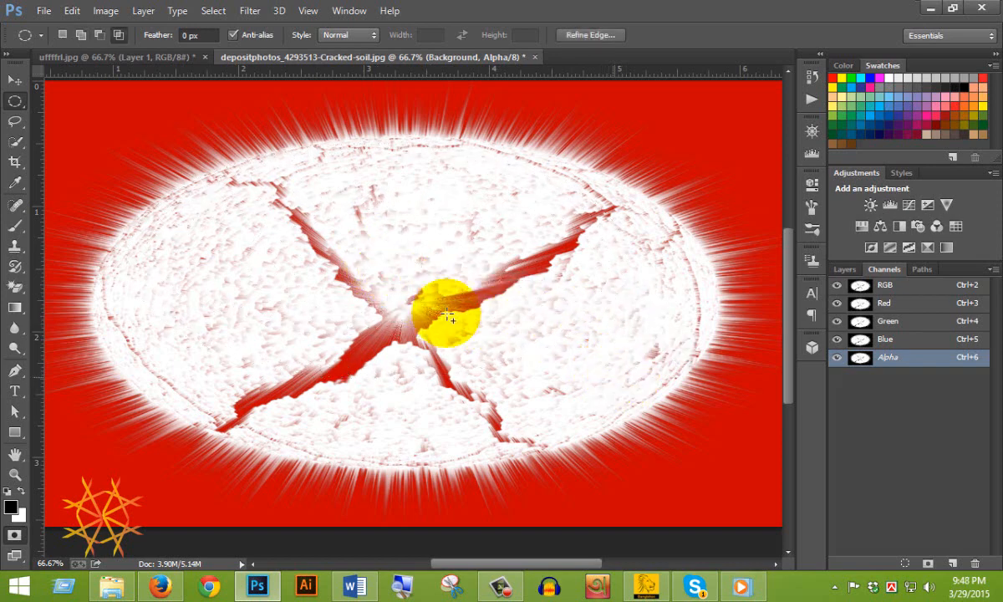
{"action": "left_click", "coordinate": [62, 35]}
{"action": "left_click_drag", "start_coordinate": [357, 240], "coordinate": [384, 262]}
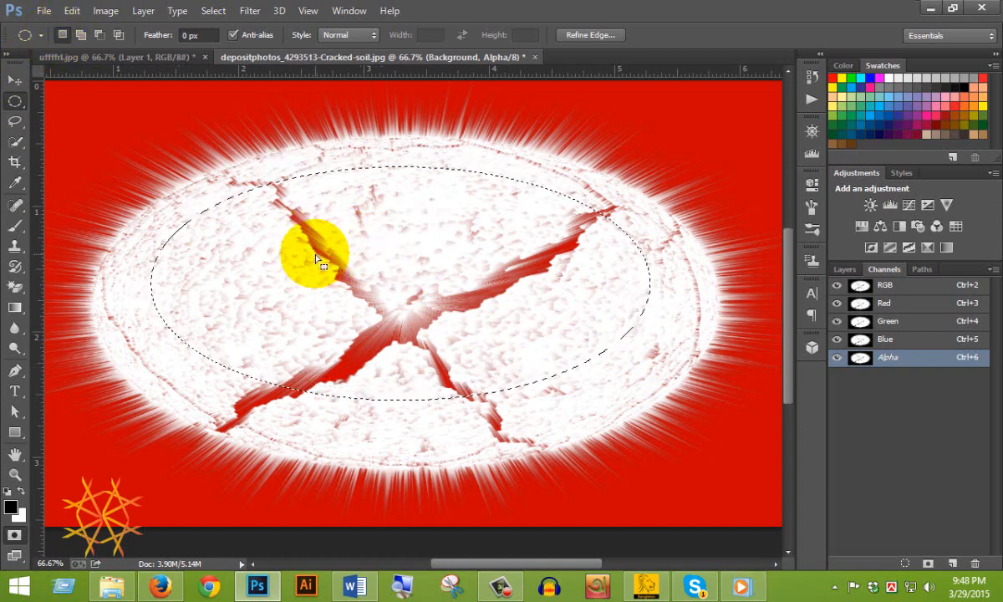
{"action": "key", "text": "ctrl+d"}
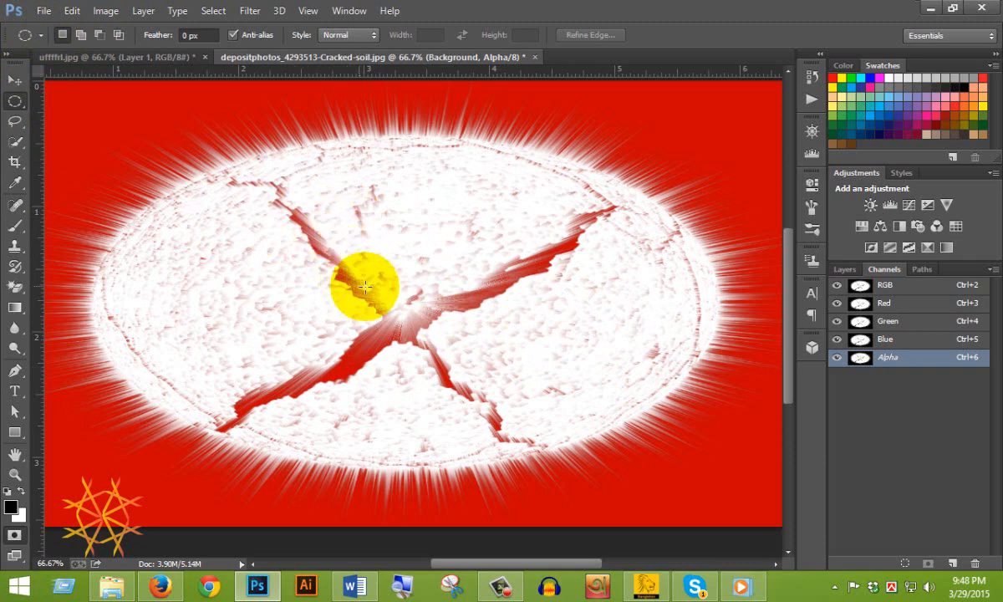
{"action": "left_click_drag", "start_coordinate": [378, 260], "coordinate": [463, 347]}
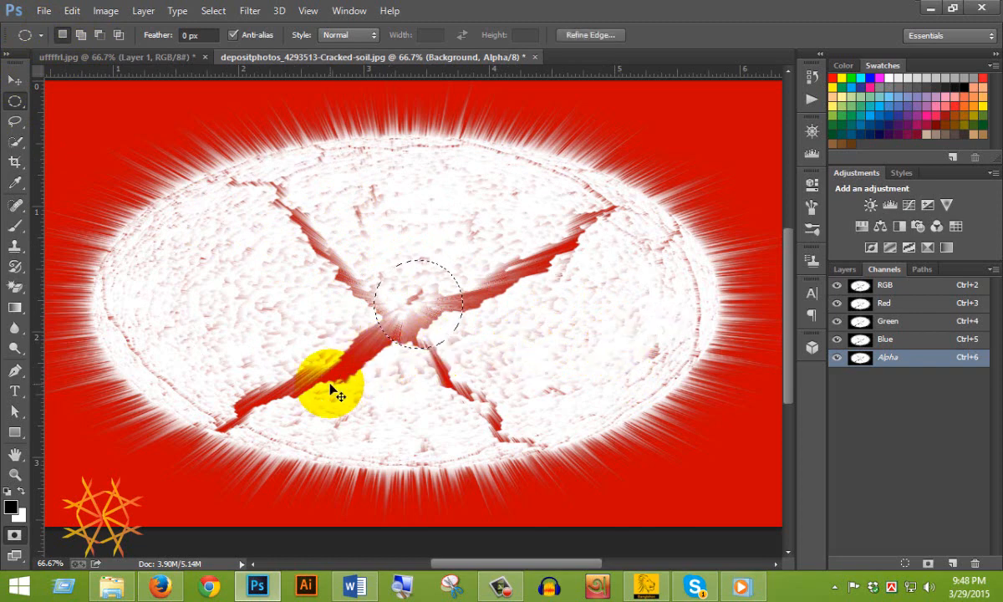
{"action": "left_click_drag", "start_coordinate": [380, 268], "coordinate": [562, 408]}
{"action": "key", "text": "ctrl+d"}
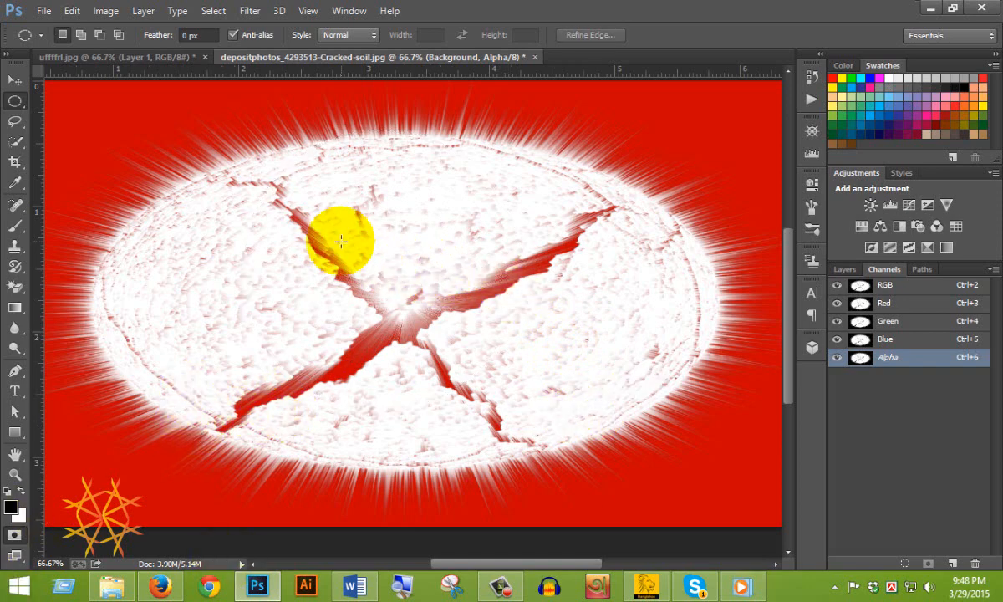
{"action": "left_click_drag", "start_coordinate": [354, 243], "coordinate": [585, 294]}
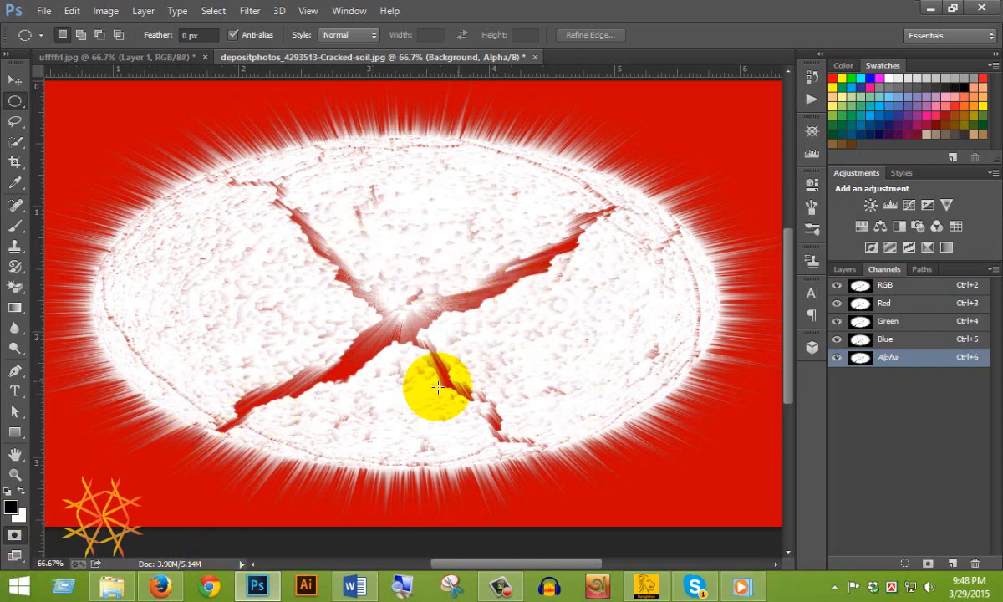
{"action": "key", "text": "ctrl+d"}
{"action": "left_click_drag", "start_coordinate": [392, 287], "coordinate": [743, 443]}
{"action": "key", "text": "ctrl+d"}
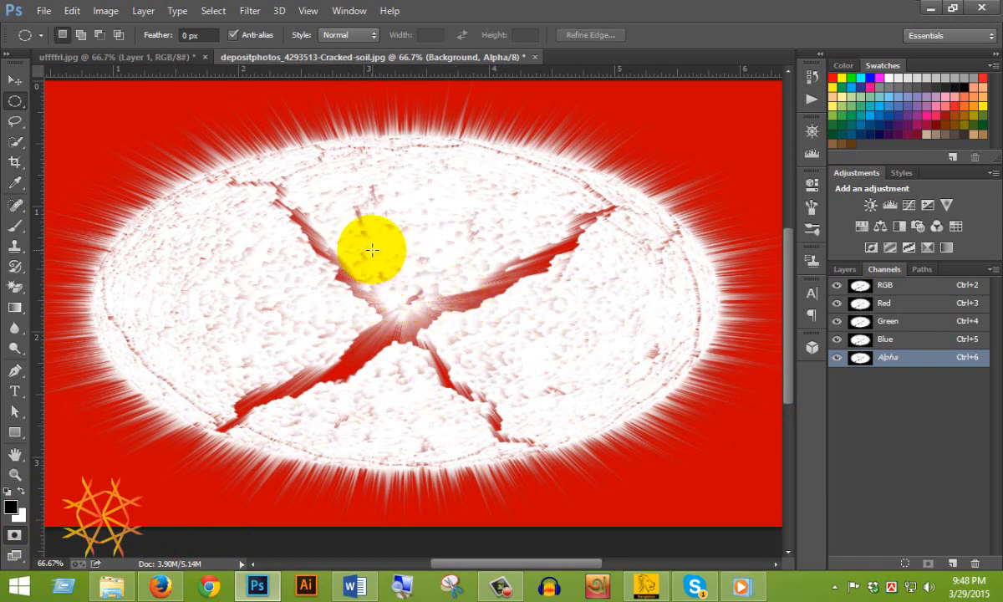
{"action": "left_click_drag", "start_coordinate": [366, 243], "coordinate": [381, 302]}
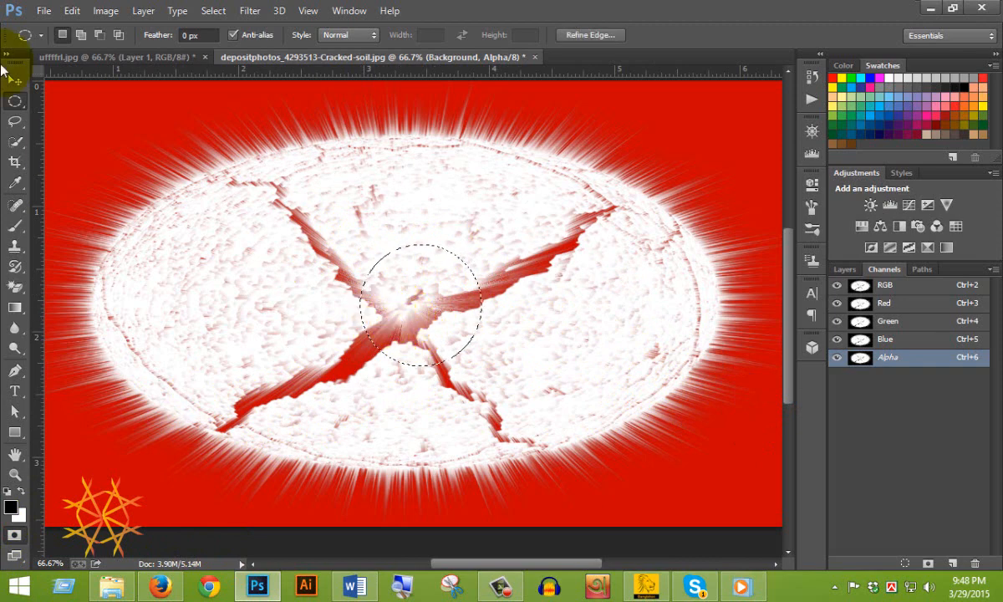
{"action": "left_click", "coordinate": [100, 38]}
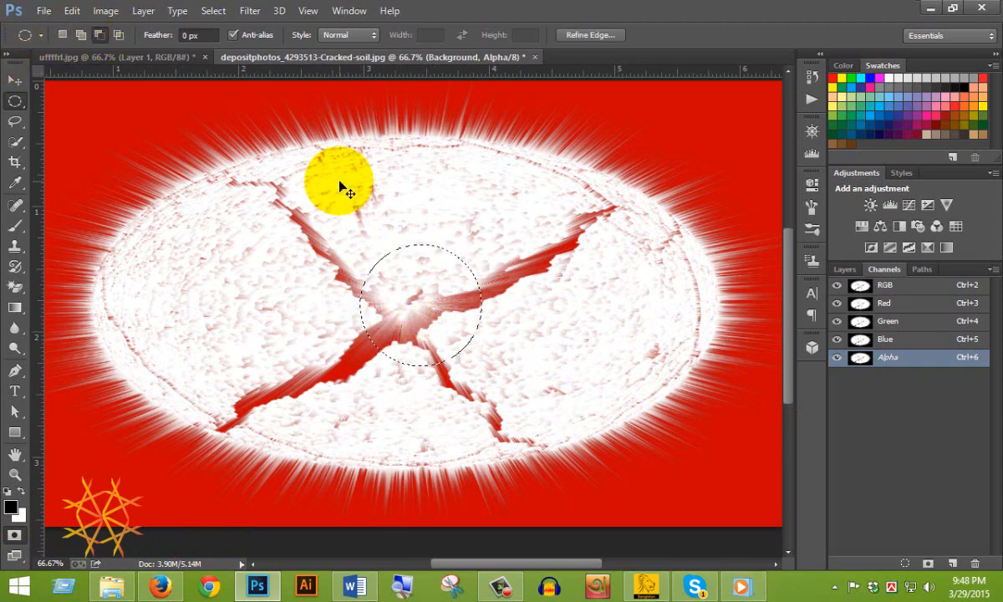
{"action": "left_click_drag", "start_coordinate": [370, 248], "coordinate": [624, 358]}
{"action": "left_click", "coordinate": [63, 34]}
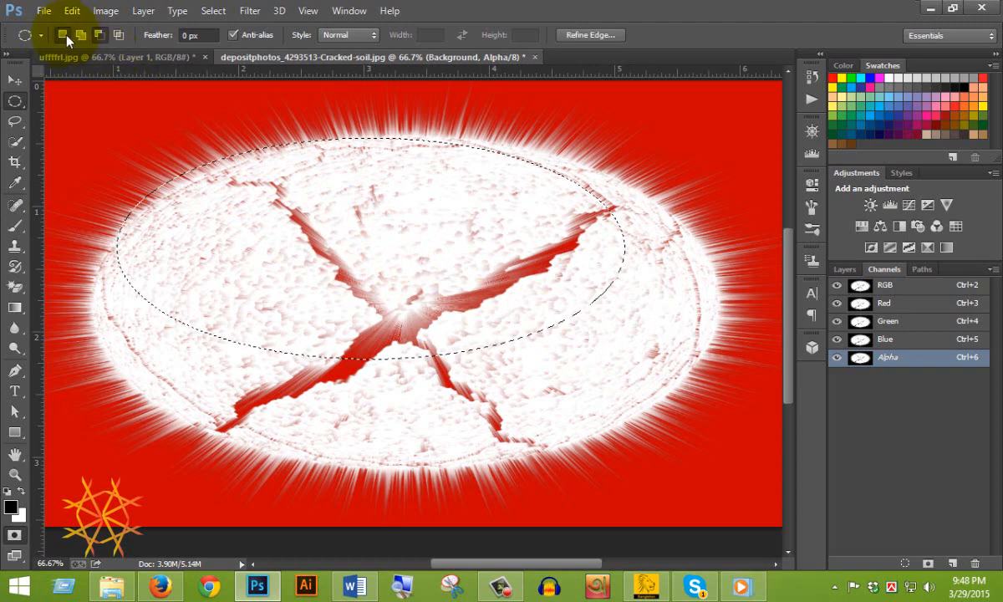
{"action": "left_click_drag", "start_coordinate": [376, 201], "coordinate": [403, 240]}
{"action": "left_click_drag", "start_coordinate": [405, 238], "coordinate": [400, 230]}
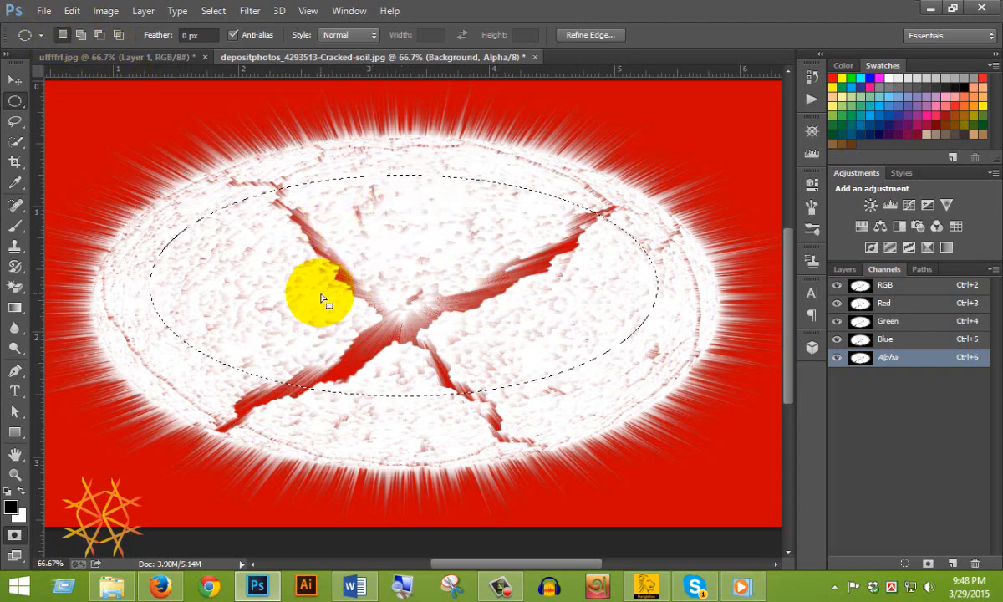
{"action": "left_click", "coordinate": [378, 276]}
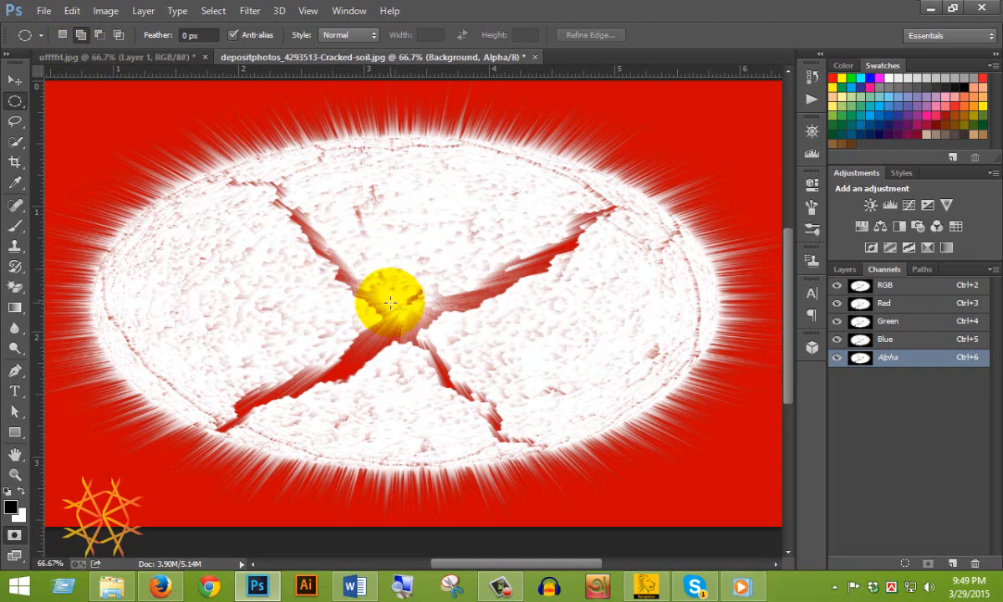
- Draw a wide elliptical selection from the crack's centre, covering most of the white disc, and nudge it slightly up and right to centre it
{"action": "left_click_drag", "start_coordinate": [400, 306], "coordinate": [634, 448]}
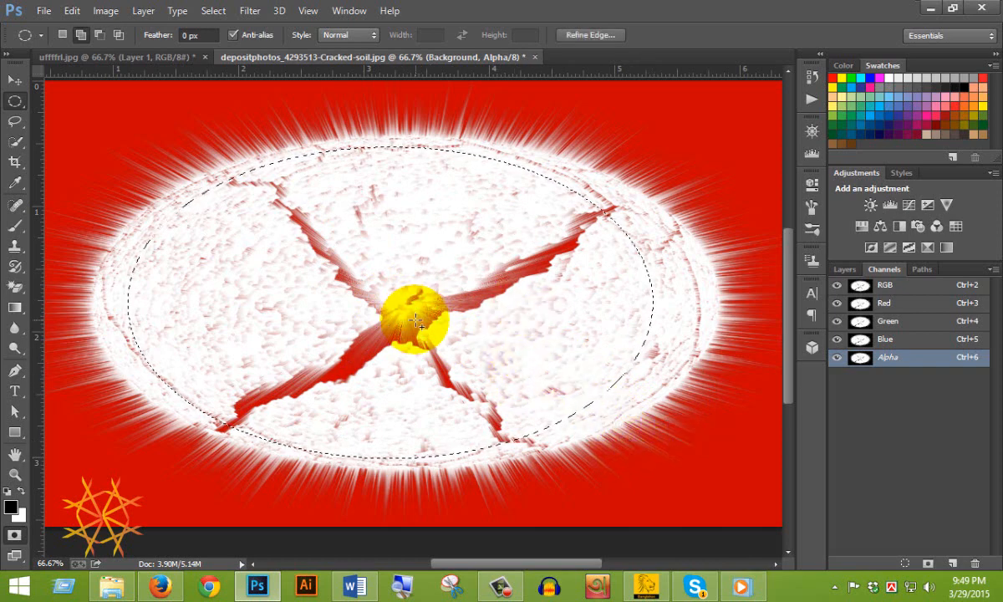
{"action": "key", "text": "Up"}
{"action": "key", "text": "Up"}
{"action": "key", "text": "Up"}
{"action": "key", "text": "Up"}
{"action": "key", "text": "Up"}
{"action": "key", "text": "Up"}
{"action": "key", "text": "Up"}
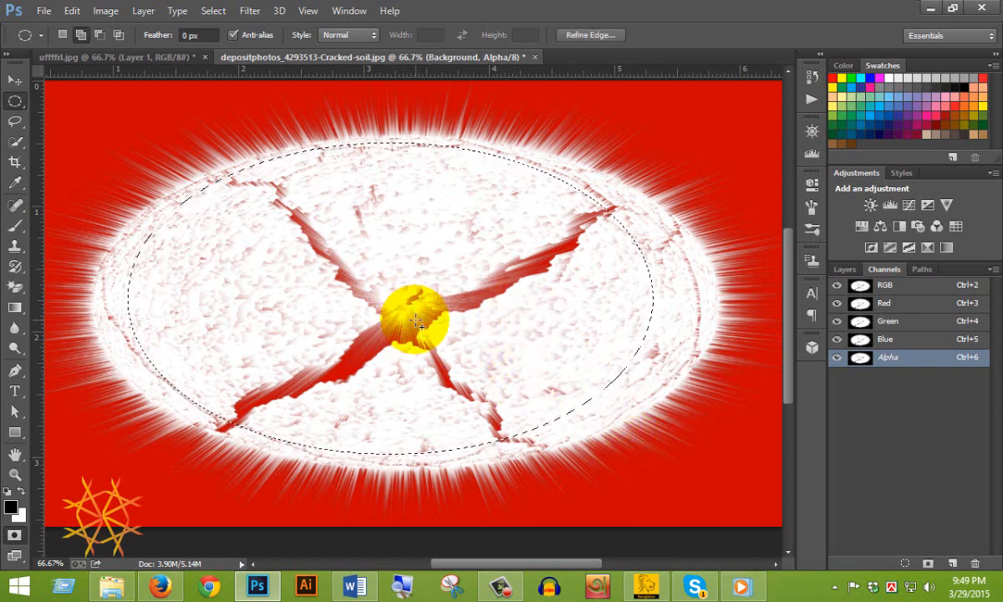
{"action": "key", "text": "Right"}
{"action": "key", "text": "Right"}
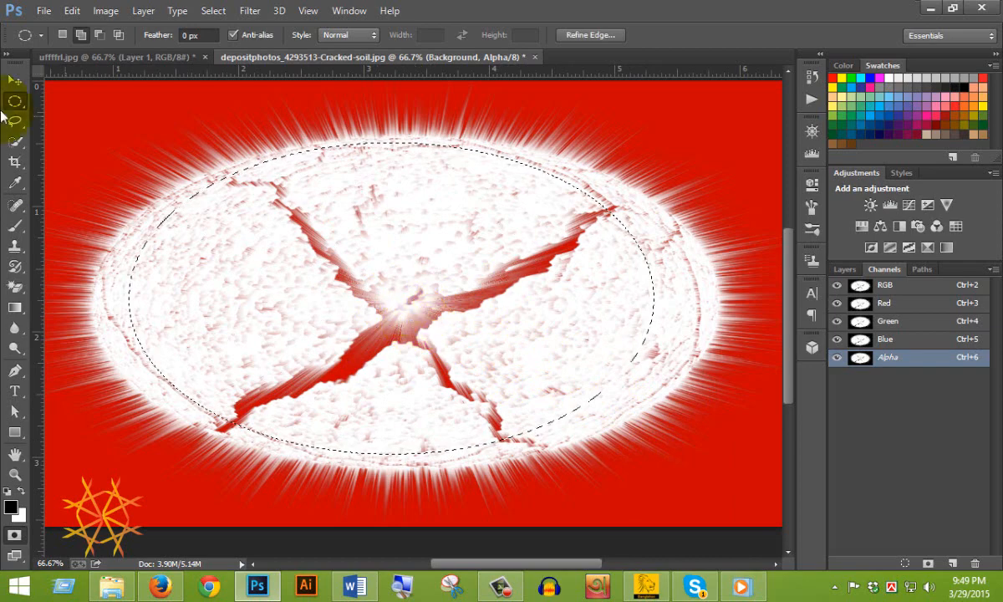
- Feather the elliptical selection with a radius of 40 pixels
{"action": "left_click", "coordinate": [214, 12]}
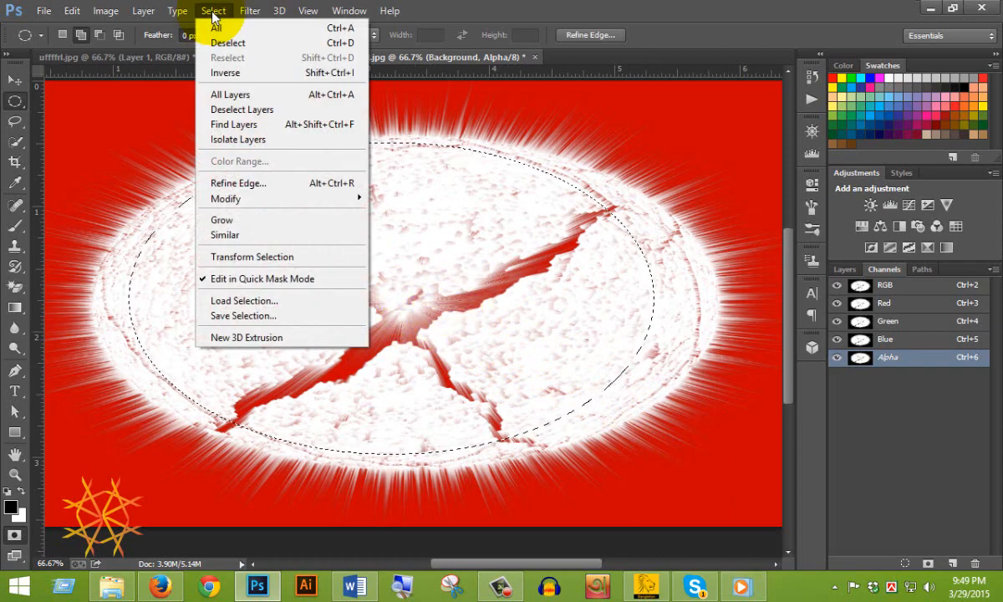
{"action": "mouse_move", "coordinate": [264, 201]}
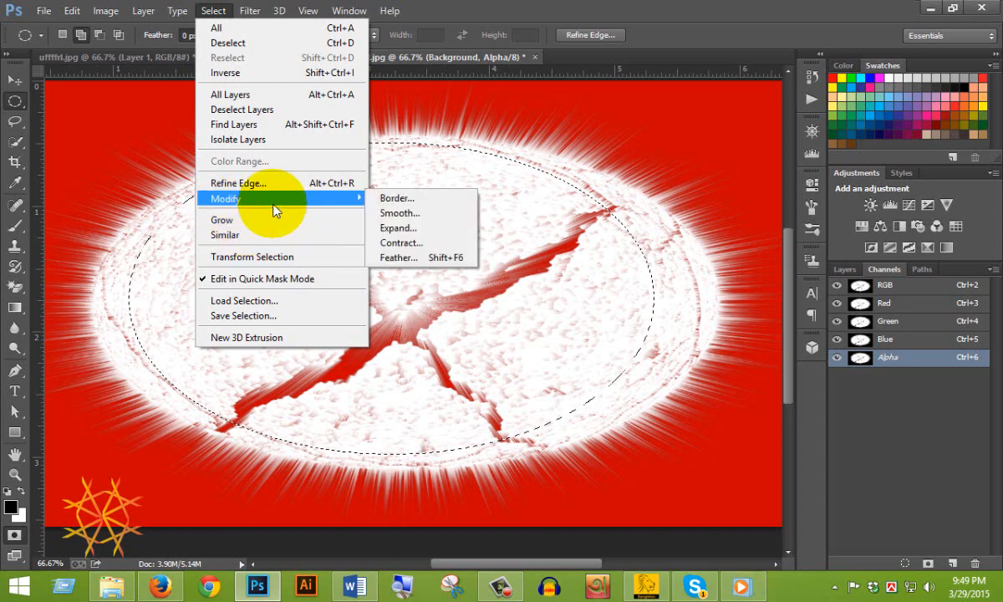
{"action": "left_click", "coordinate": [443, 259]}
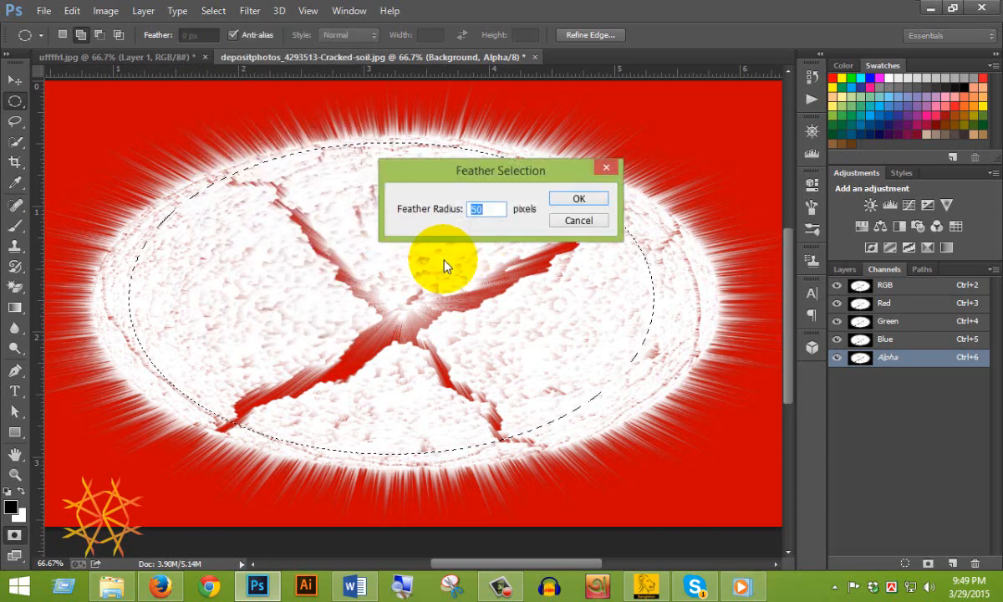
{"action": "type", "text": "4"}
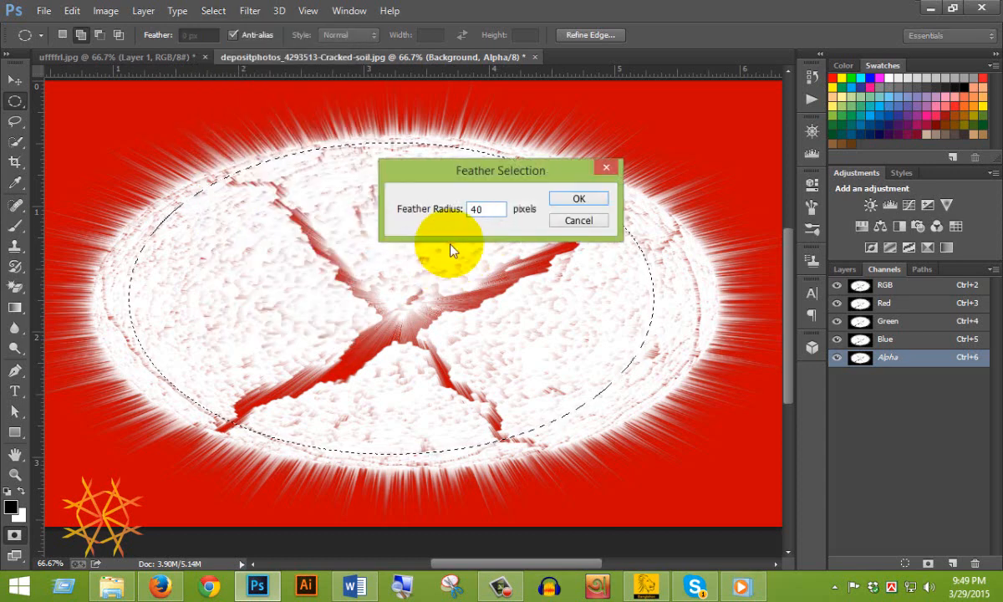
{"action": "left_click", "coordinate": [579, 198]}
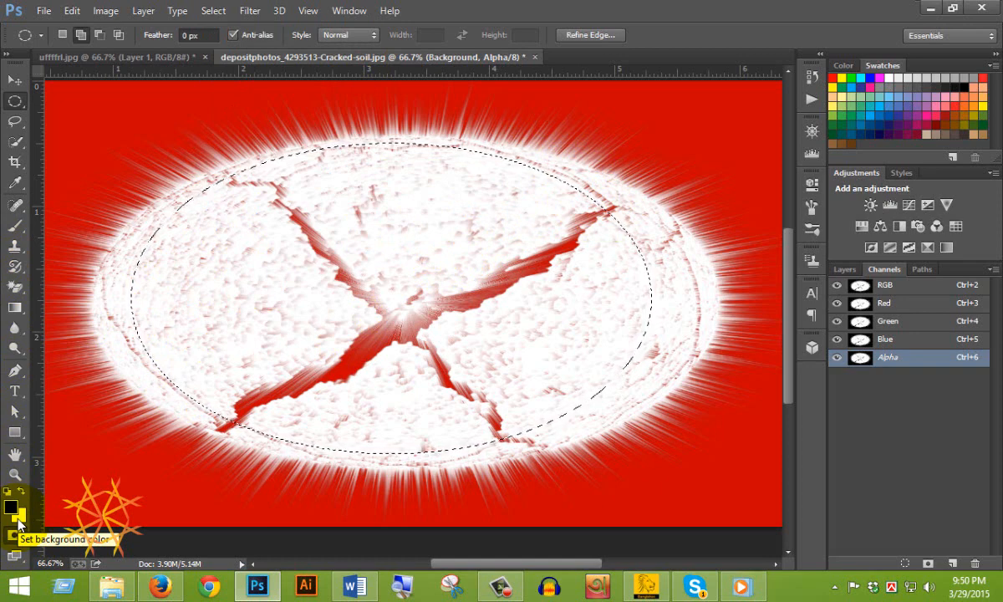
- Fill the feathered ellipse with the white background colour, deselect it, and exit Quick Mask mode to turn the mask into a selection
{"action": "key", "text": "ctrl+BackSpace"}
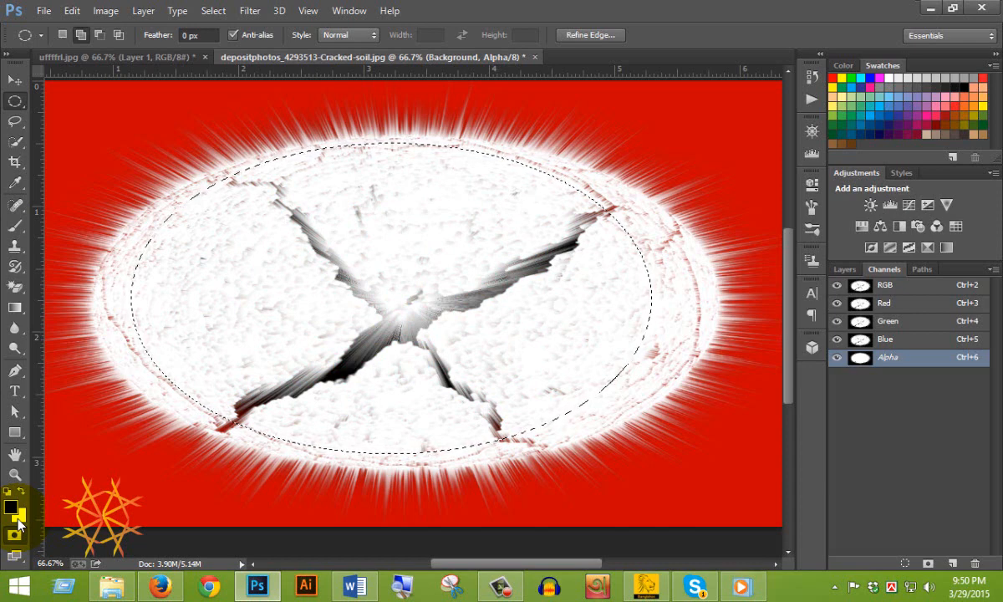
{"action": "key", "text": "ctrl+d"}
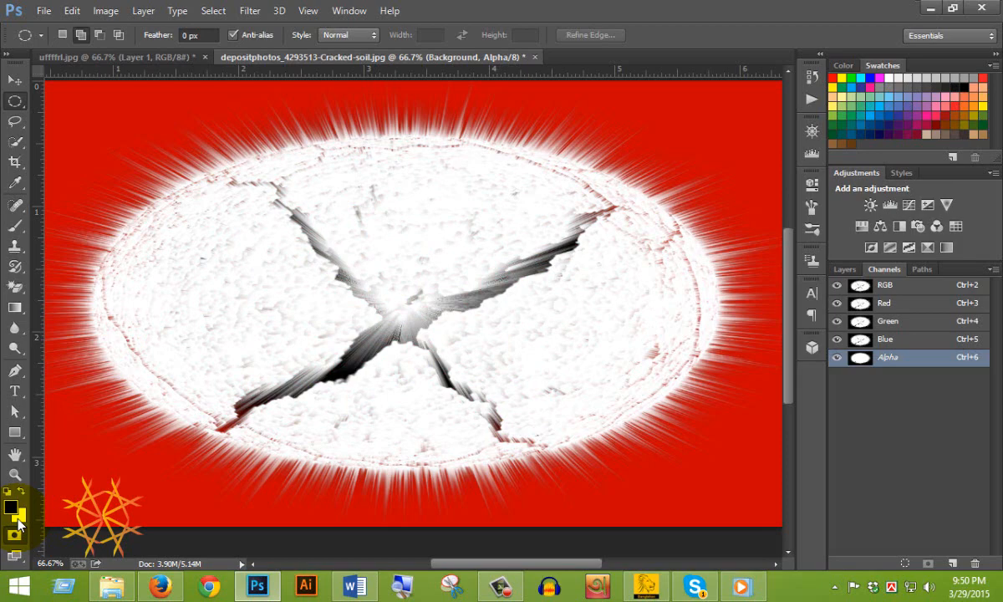
{"action": "left_click", "coordinate": [17, 526]}
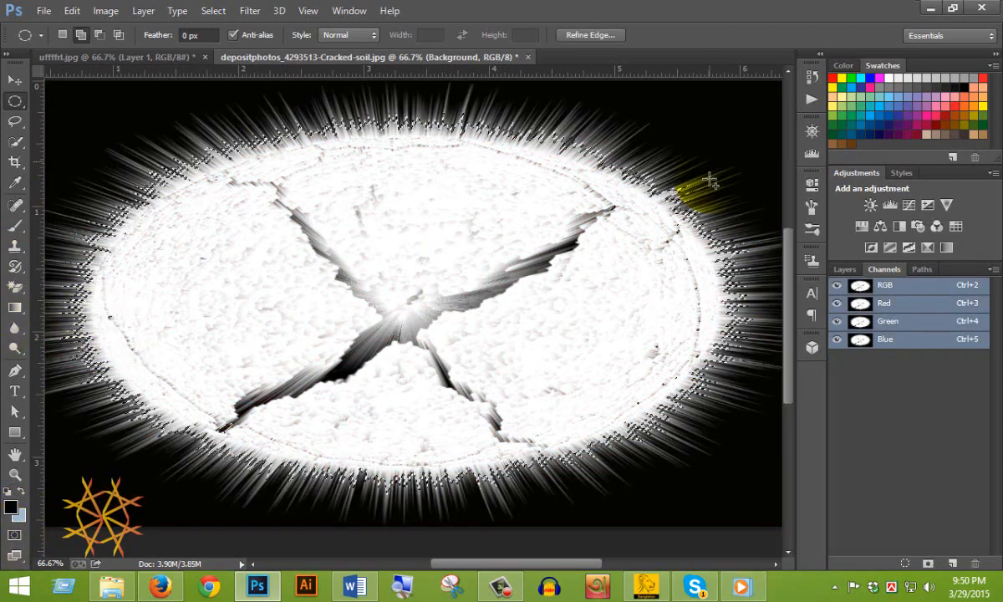
- Copy the selected area of the Background into three new layers, and show the Color Balance 1 and Hue/Saturation adjustment layers
{"action": "left_click", "coordinate": [846, 270]}
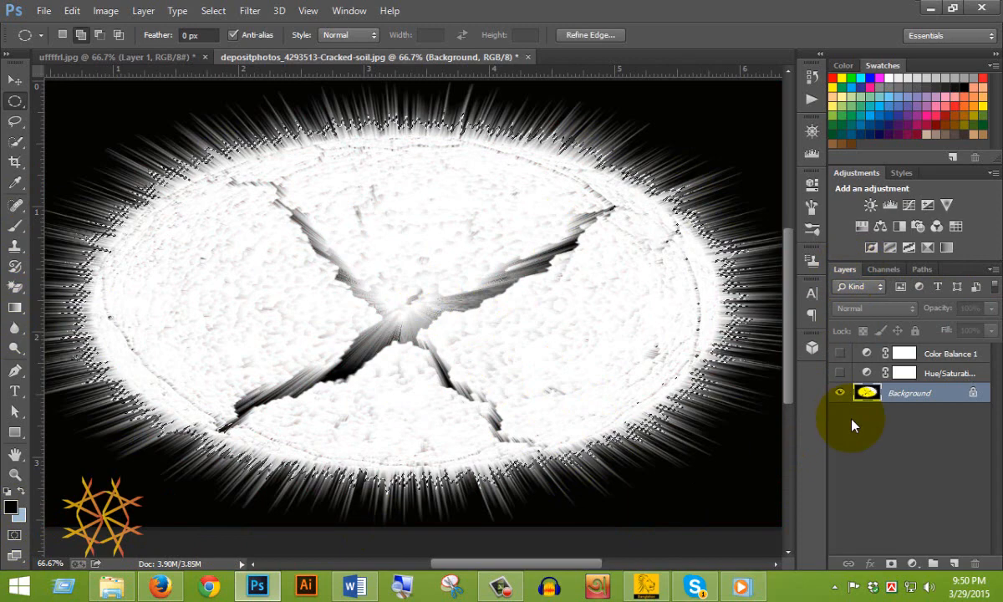
{"action": "key", "text": "ctrl+j"}
{"action": "key", "text": "ctrl+j"}
{"action": "key", "text": "ctrl+j"}
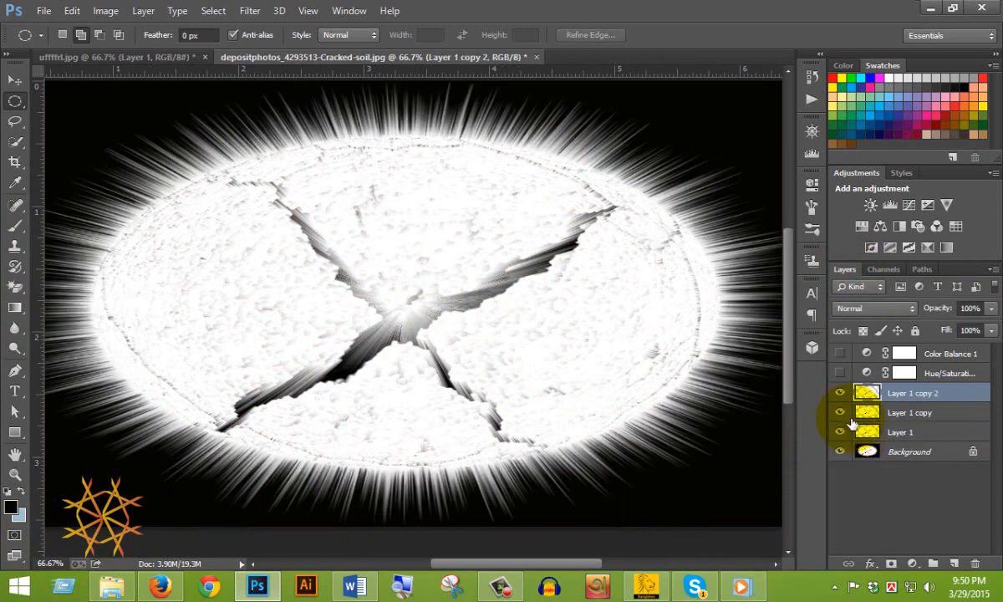
{"action": "left_click", "coordinate": [839, 354]}
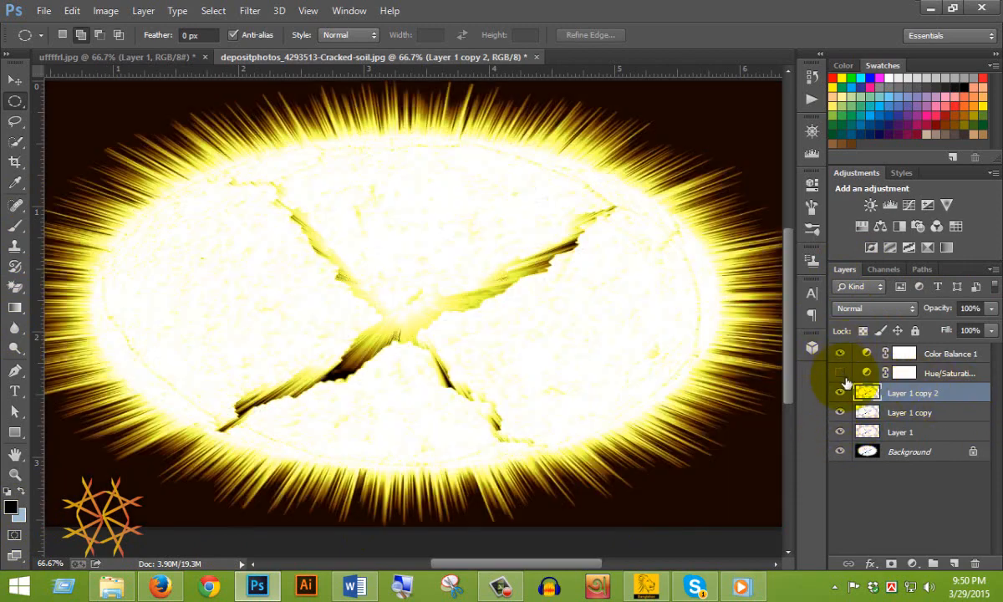
{"action": "left_click", "coordinate": [840, 373]}
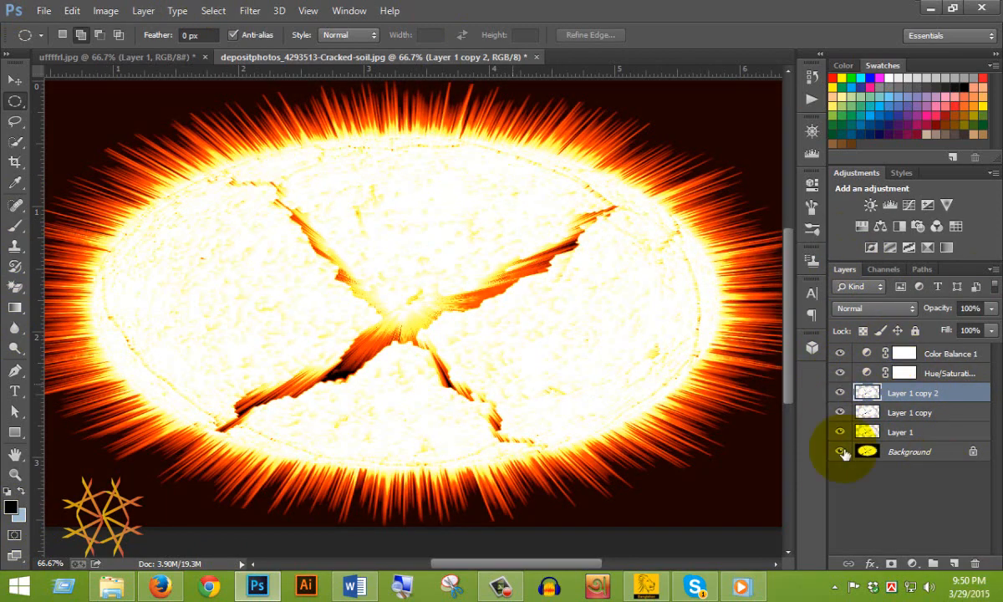
- Rename Layer 1 as "desever" and Layer 1 copy as "radial blur"
{"action": "double_click", "coordinate": [908, 433]}
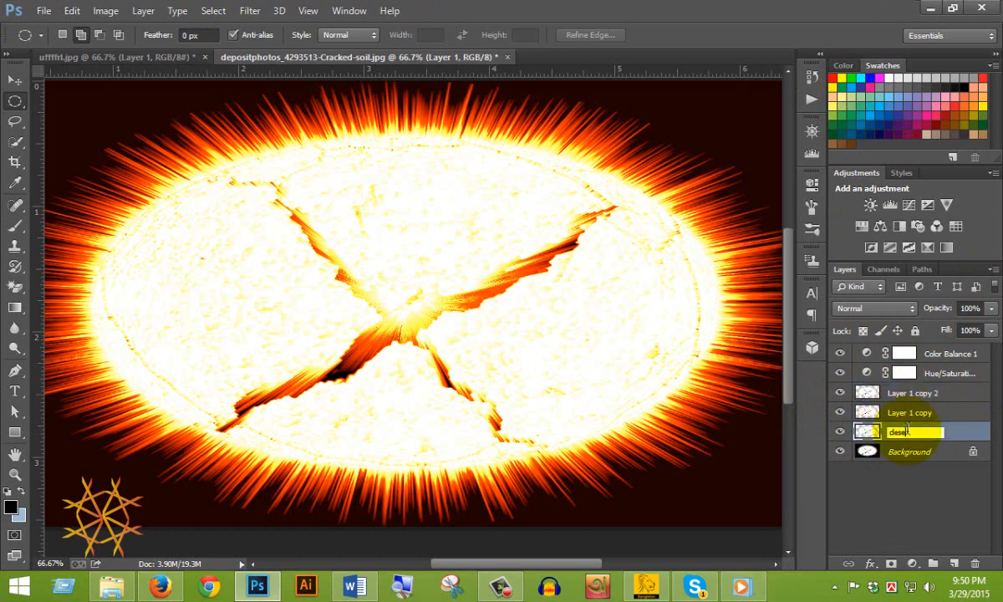
{"action": "type", "text": "desever"}
{"action": "double_click", "coordinate": [916, 413]}
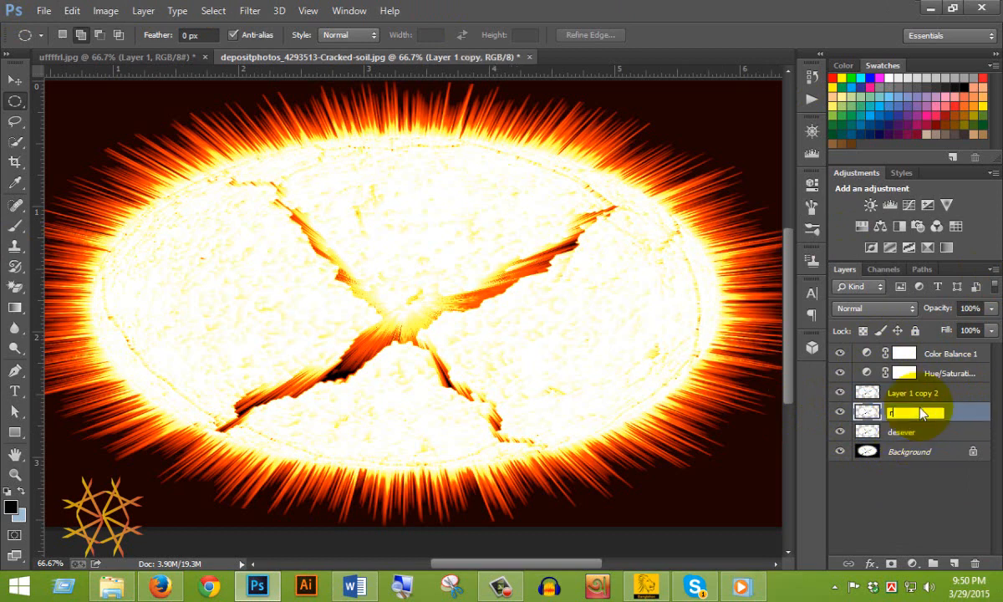
{"action": "type", "text": "radial blur"}
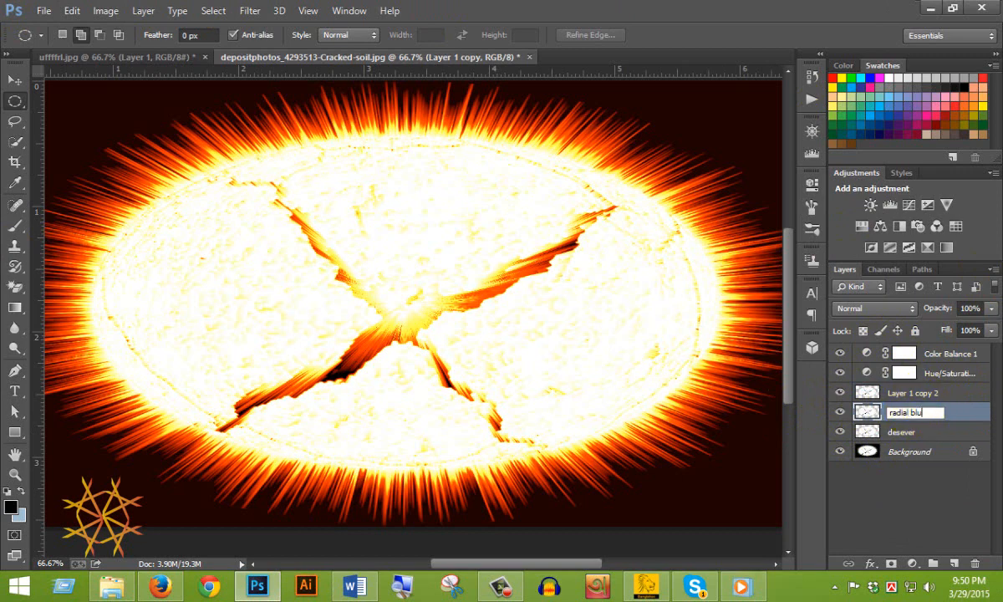
{"action": "key", "text": "Return"}
- Rename Layer 1 copy 2 as "ori"
{"action": "double_click", "coordinate": [933, 394]}
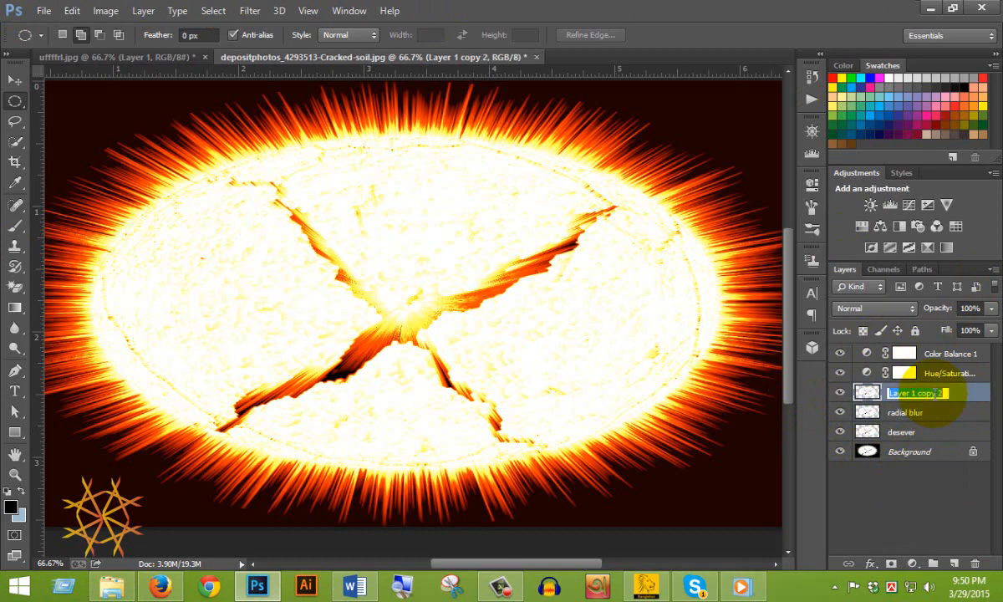
{"action": "type", "text": "cr"}
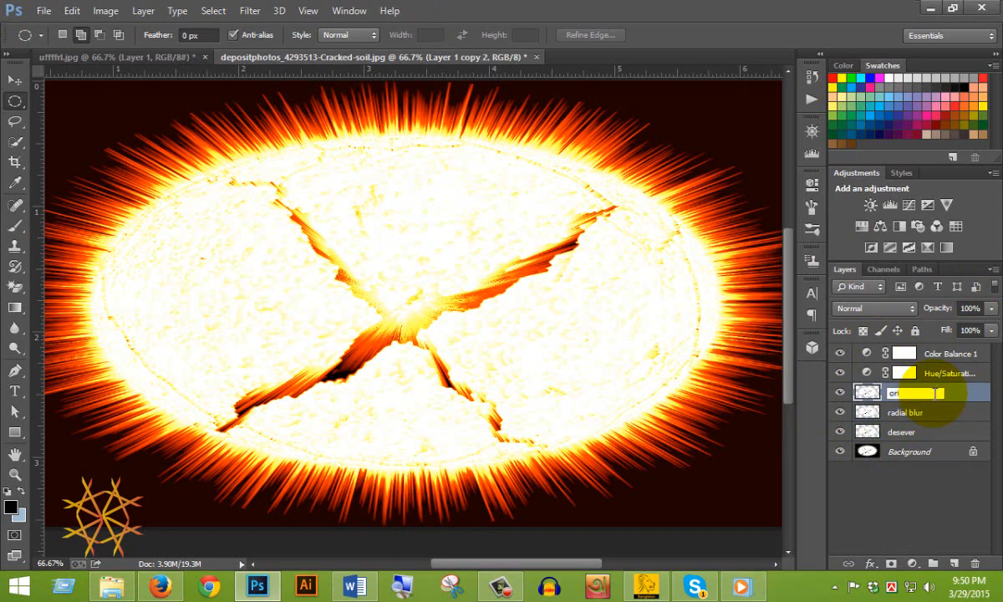
{"action": "type", "text": "i"}
{"action": "key", "text": "Return"}
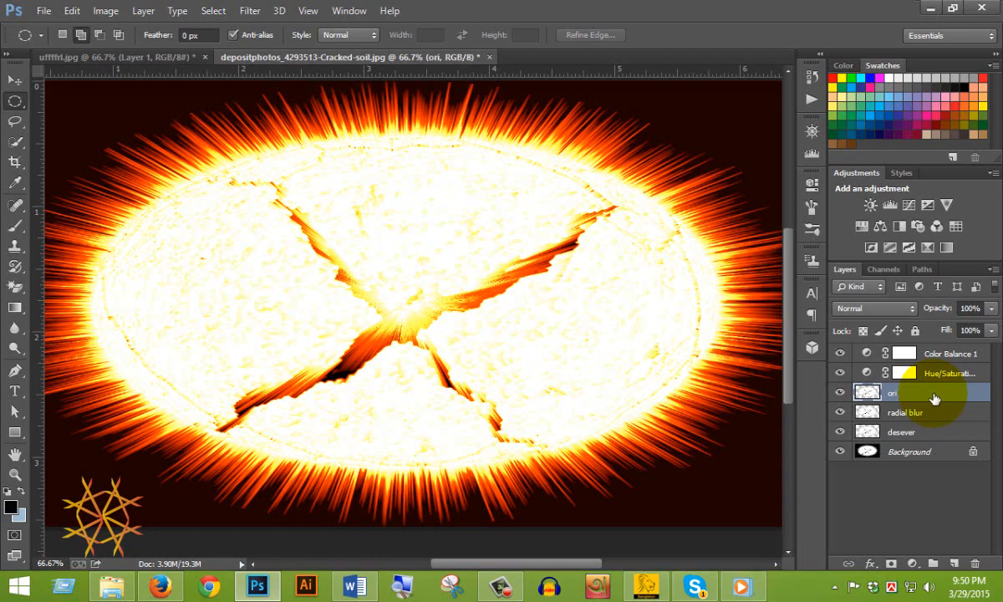
{"action": "double_click", "coordinate": [869, 391]}
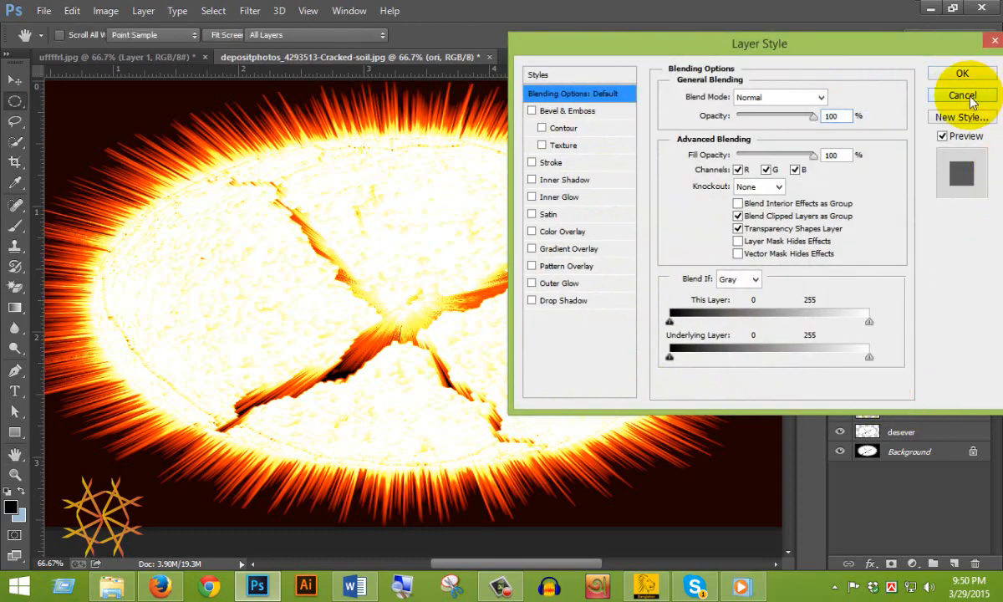
{"action": "left_click", "coordinate": [968, 98]}
- Rename the layer directly above the radial blur layer as "orginal"
{"action": "double_click", "coordinate": [896, 393]}
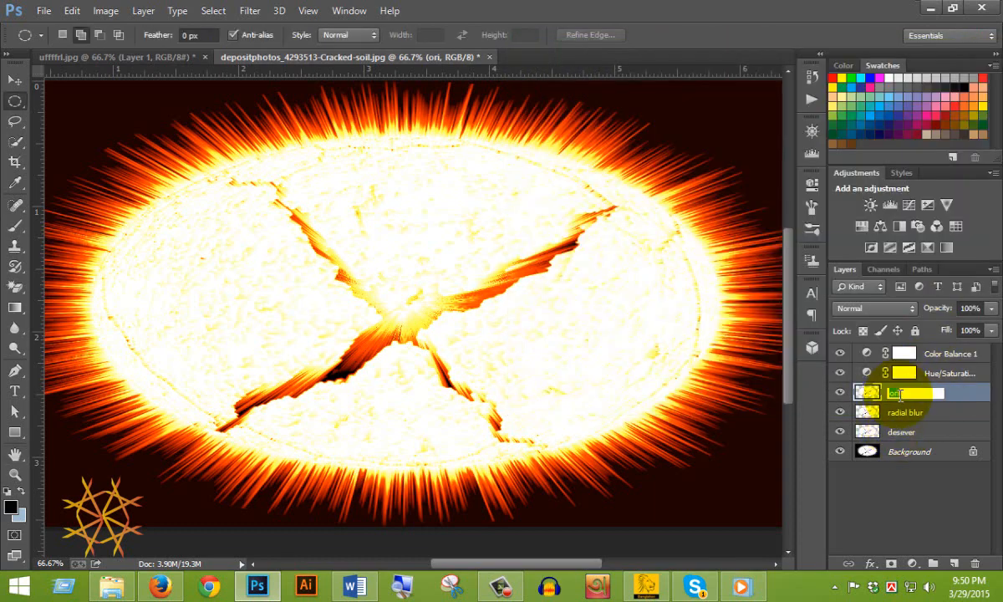
{"action": "type", "text": "o"}
{"action": "type", "text": "ri"}
{"action": "type", "text": "ginal"}
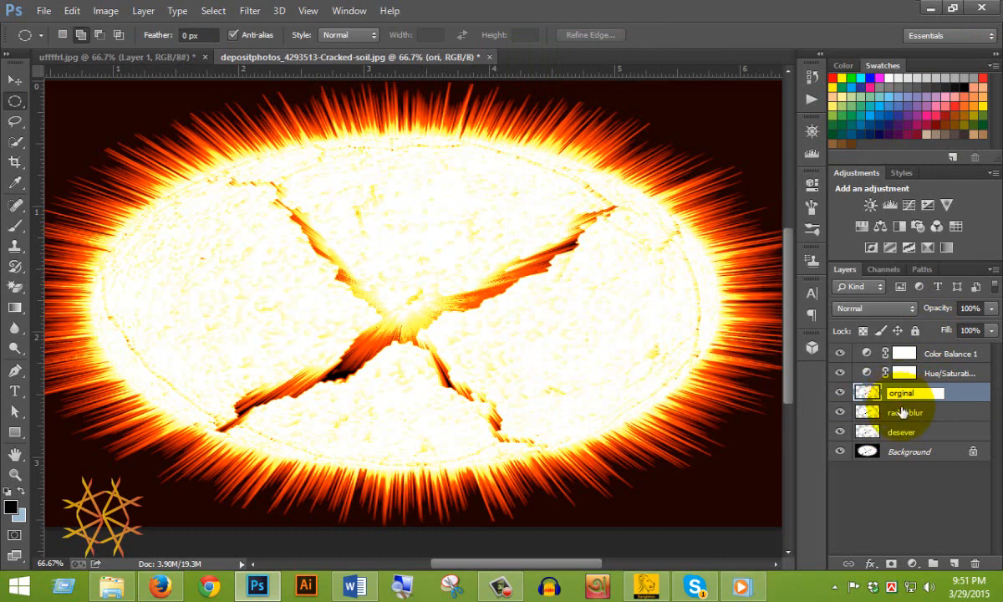
{"action": "key", "text": "Return"}
- Apply a Radial Blur to the radial blur layer with amount 100, Zoom method and Draft quality
{"action": "left_click", "coordinate": [926, 418]}
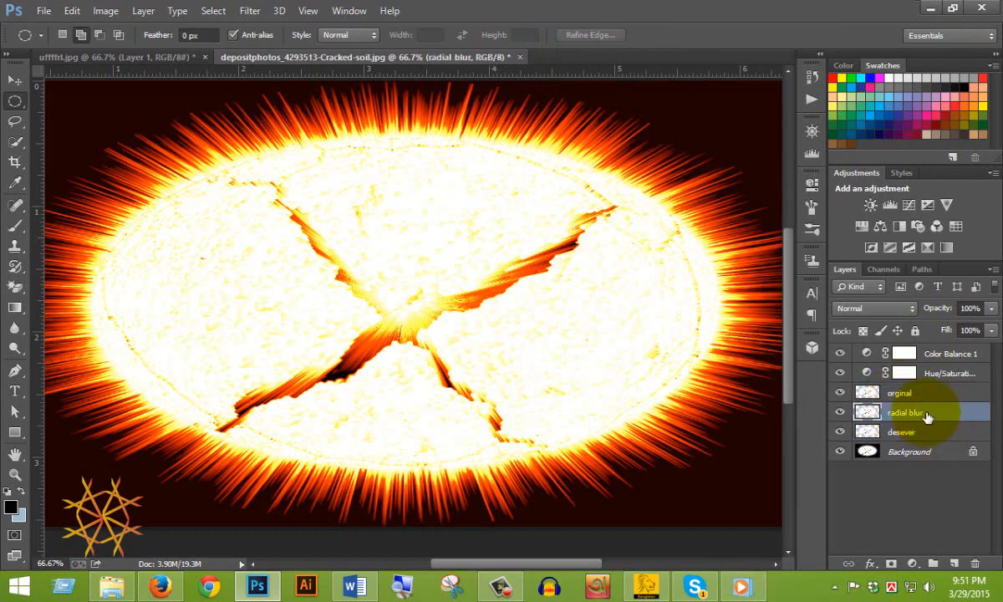
{"action": "left_click", "coordinate": [15, 81]}
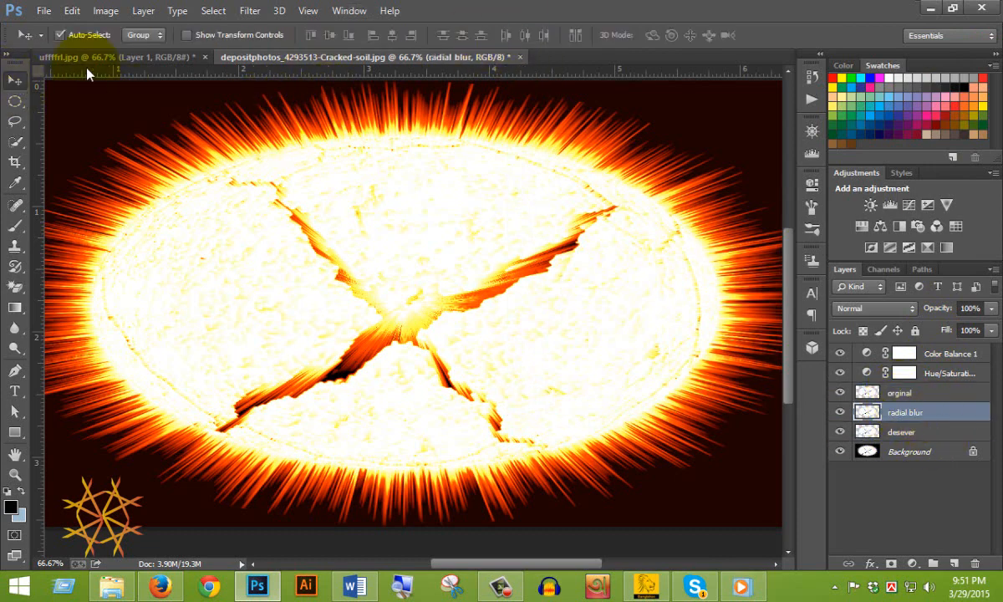
{"action": "left_click", "coordinate": [263, 15]}
{"action": "mouse_move", "coordinate": [259, 184]}
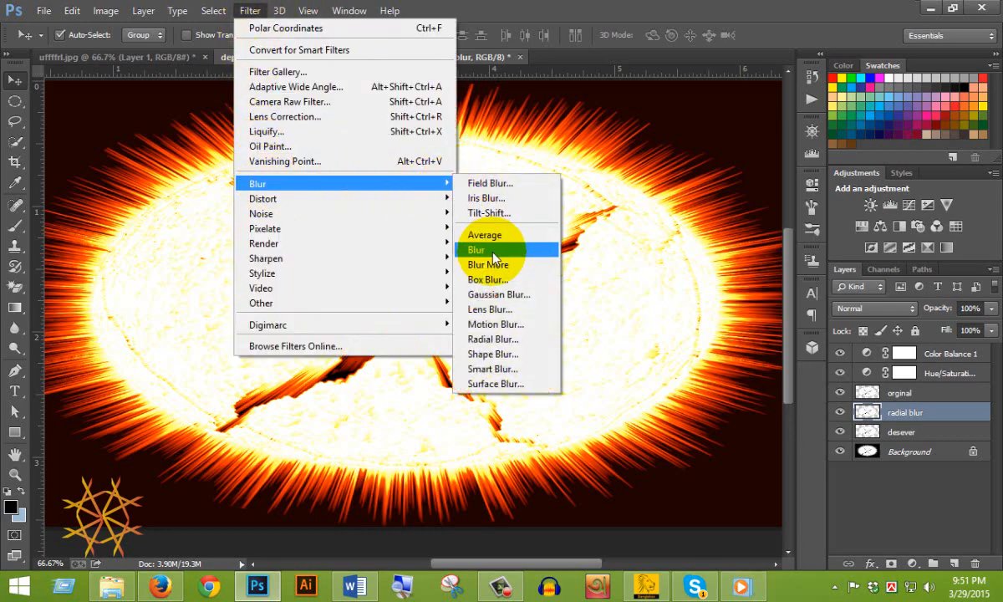
{"action": "left_click", "coordinate": [518, 340]}
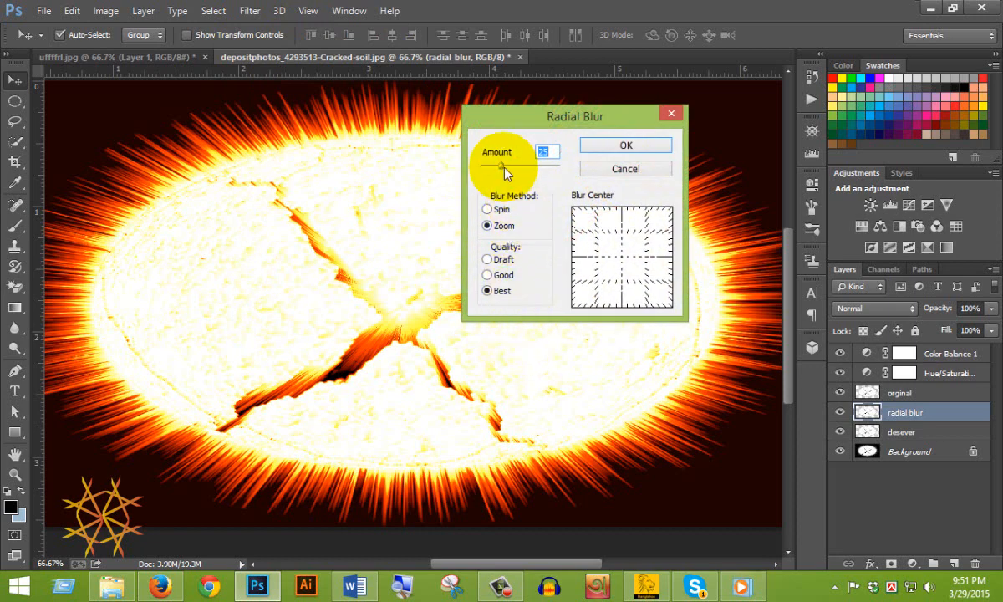
{"action": "left_click_drag", "start_coordinate": [504, 167], "coordinate": [588, 168]}
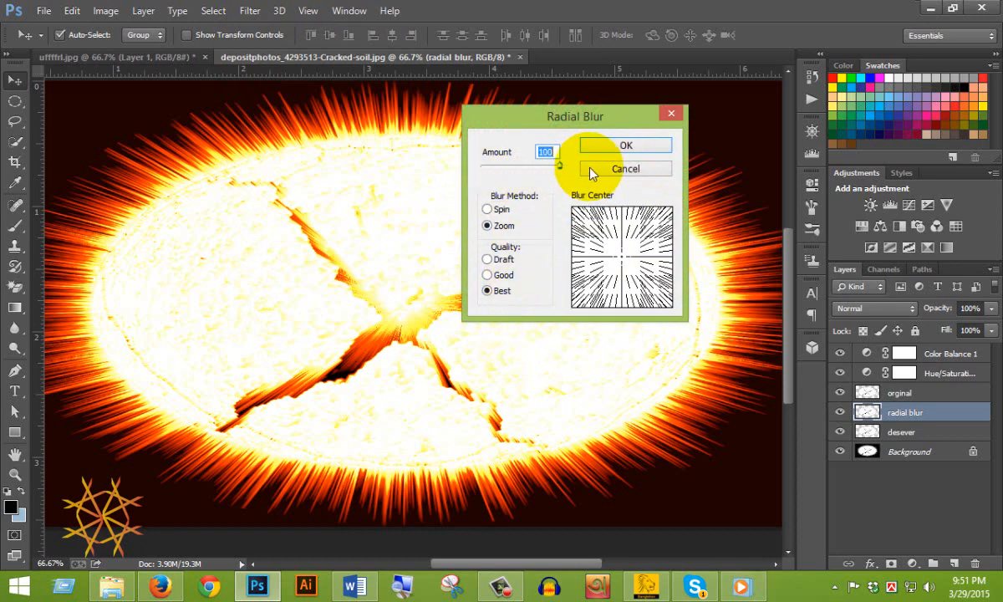
{"action": "left_click", "coordinate": [488, 260]}
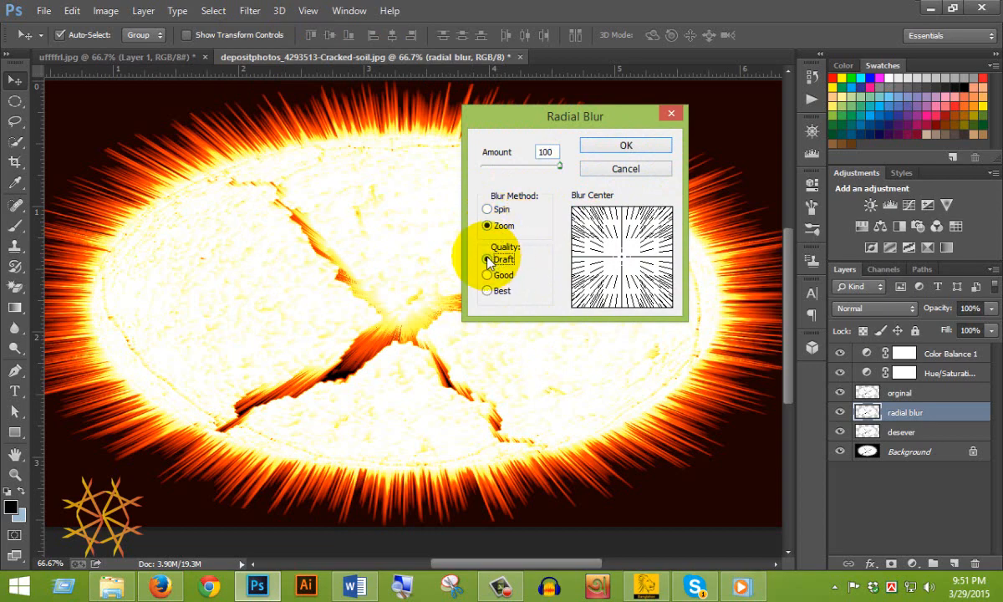
{"action": "left_click", "coordinate": [619, 144]}
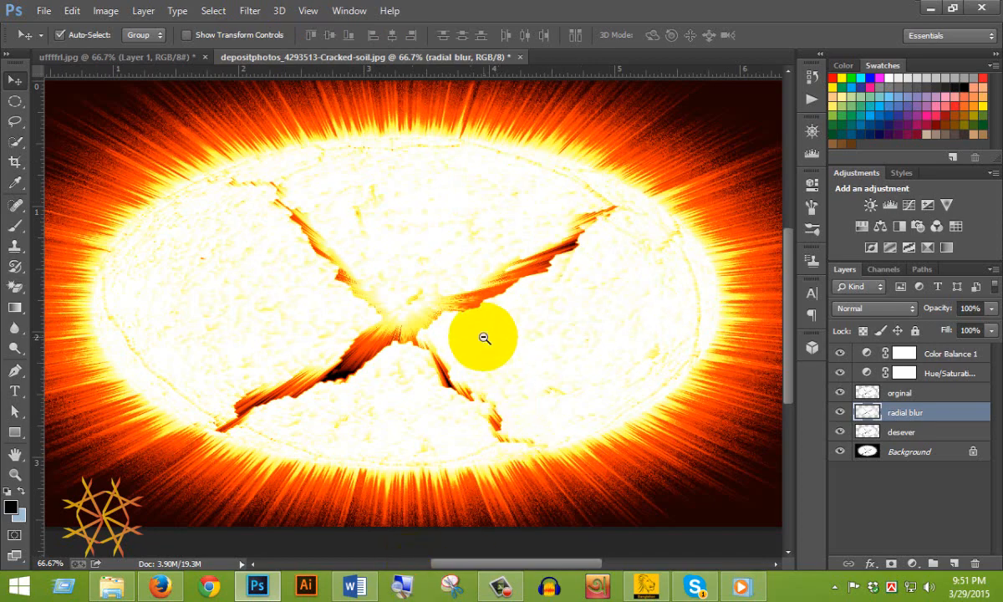
- Set the radial blur layer's blending mode to Hard Light and its opacity to 30%
{"action": "key", "text": "ctrl+minus"}
{"action": "key", "text": "ctrl+minus"}
{"action": "left_click", "coordinate": [442, 313]}
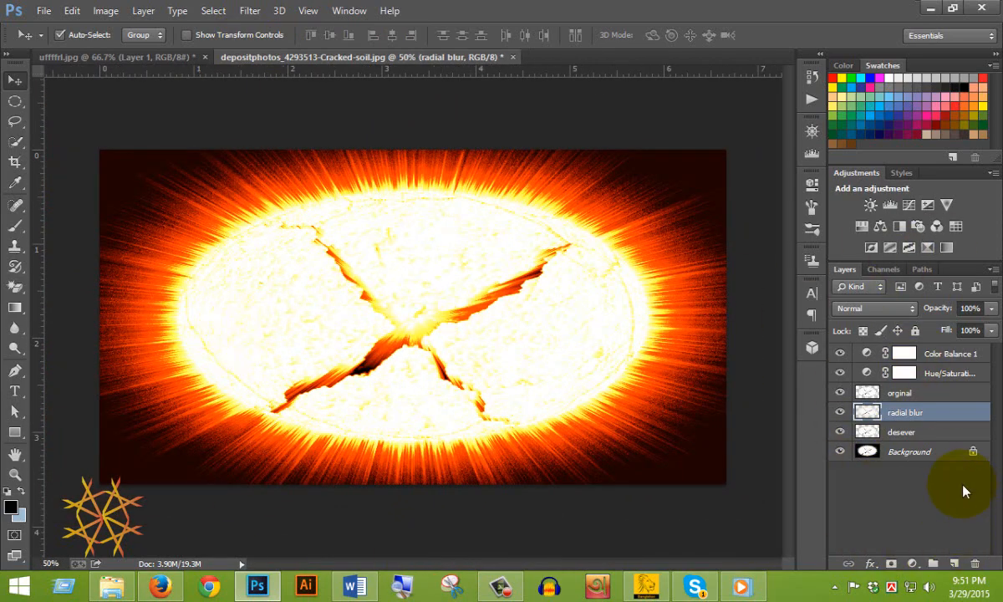
{"action": "left_click", "coordinate": [901, 310]}
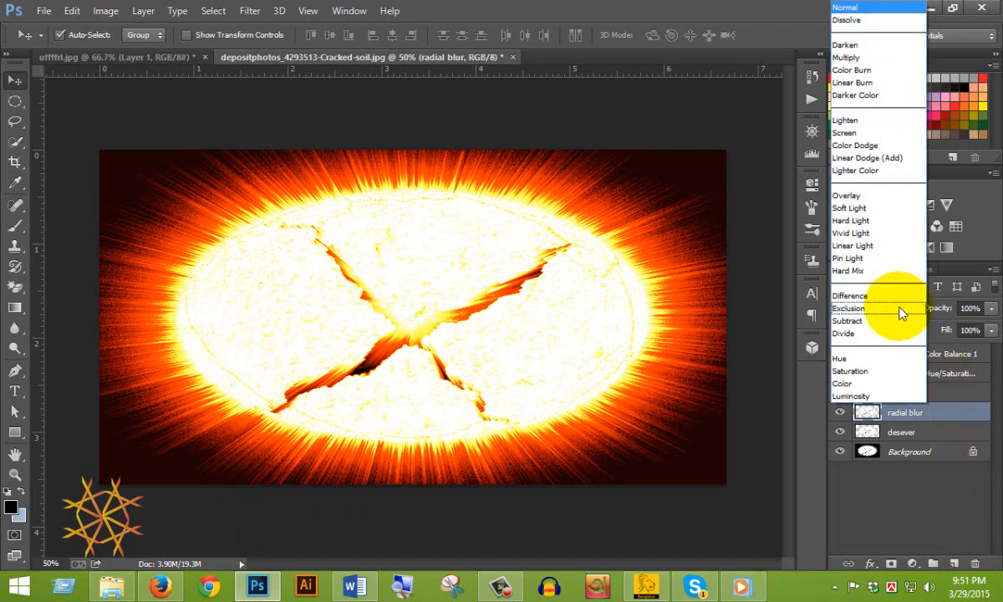
{"action": "left_click", "coordinate": [882, 220]}
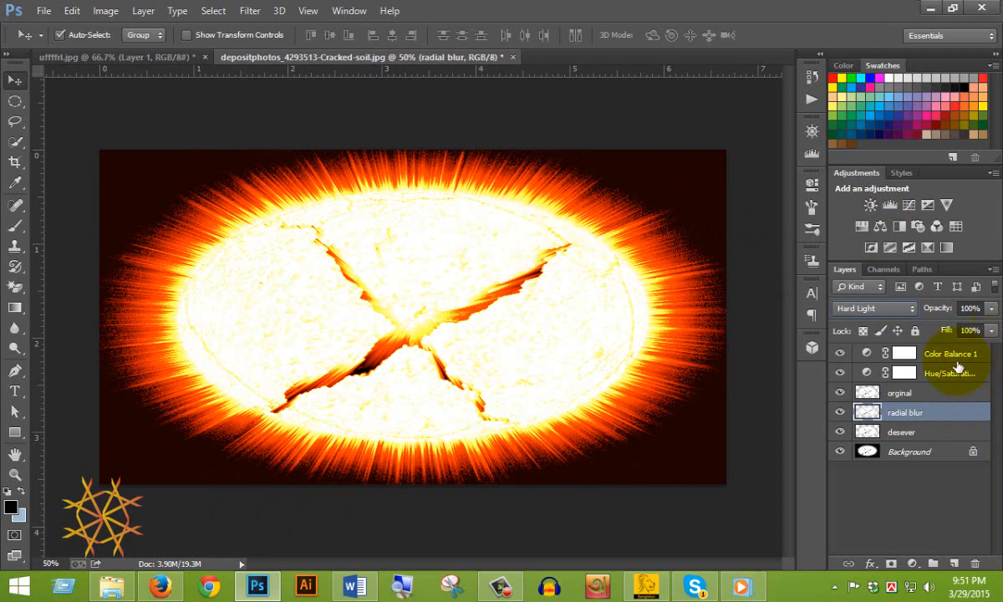
{"action": "left_click", "coordinate": [972, 308]}
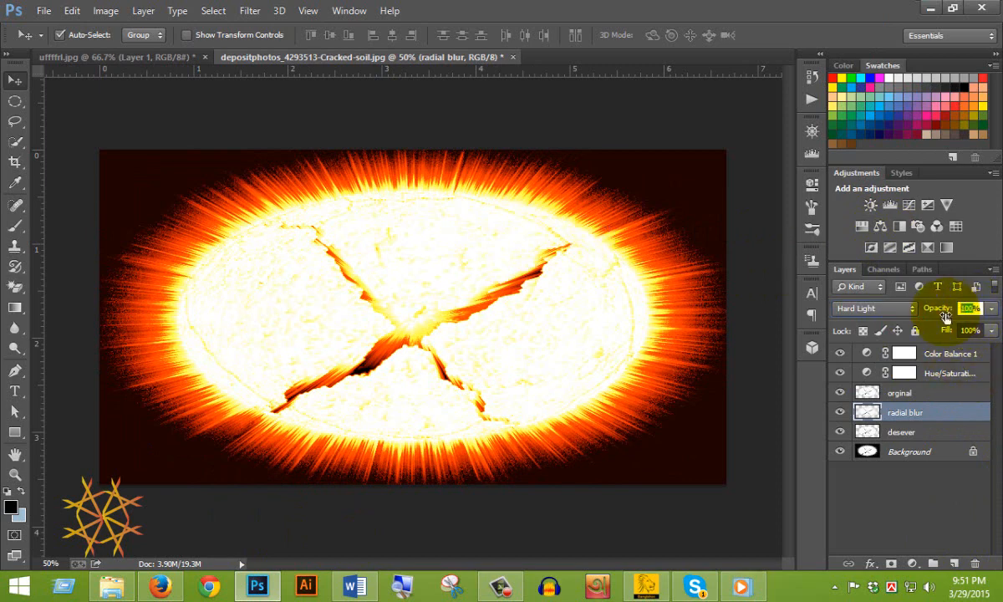
{"action": "type", "text": "30"}
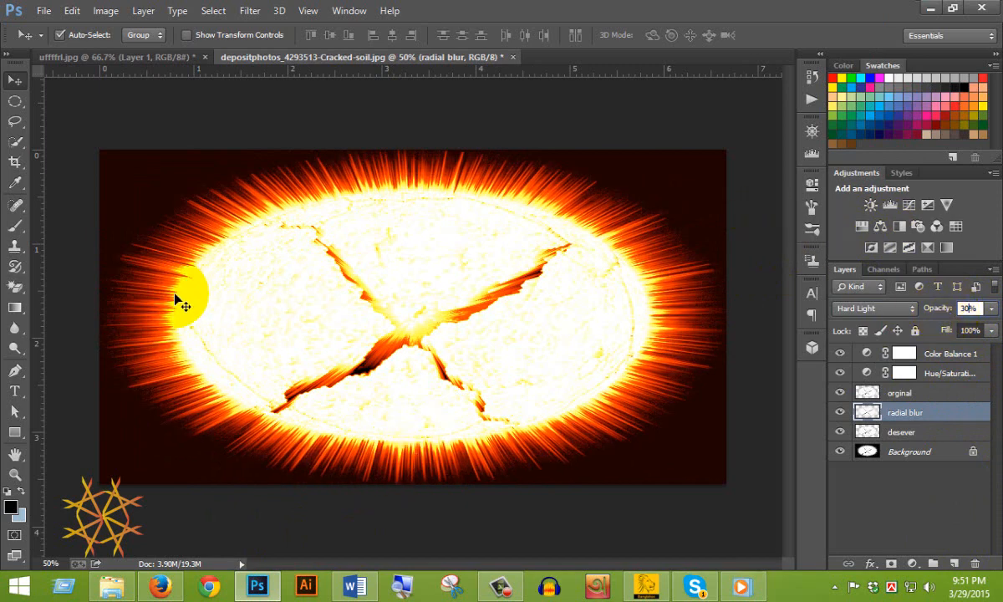
- Set the desever layer's blending mode to Dissolve
{"action": "left_click", "coordinate": [909, 433]}
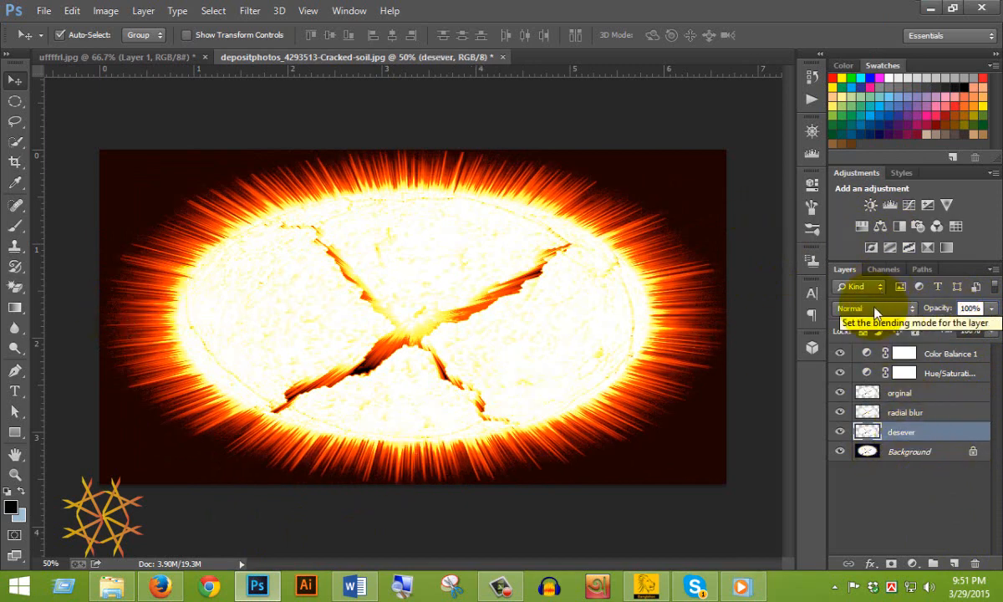
{"action": "left_click", "coordinate": [852, 308]}
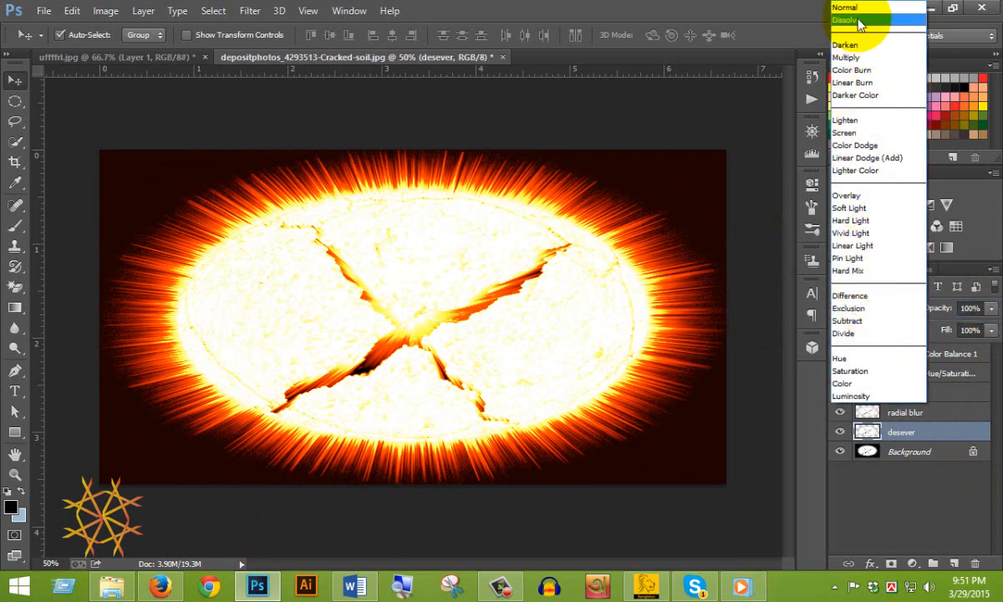
{"action": "left_click", "coordinate": [846, 19]}
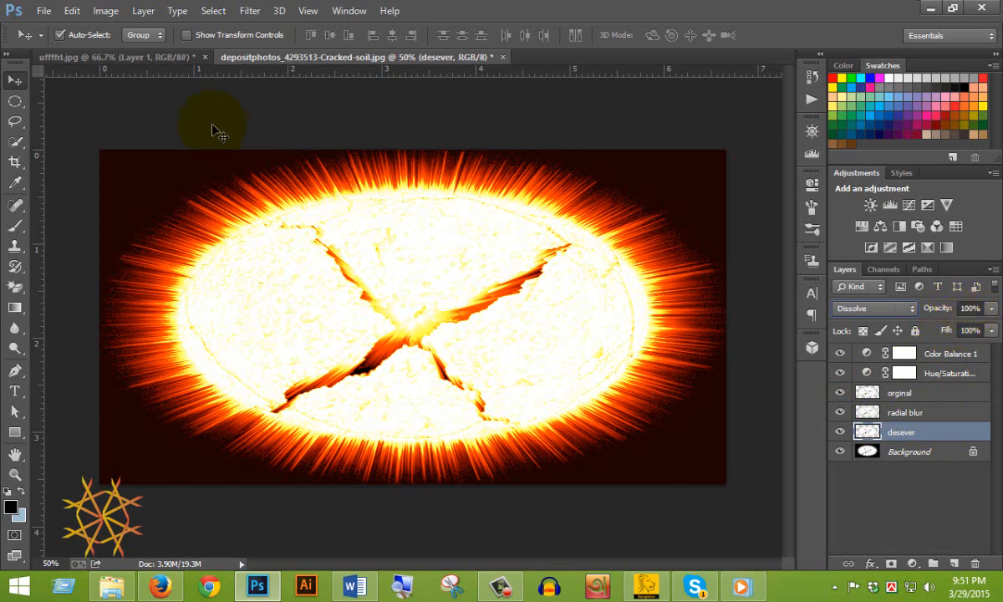
- Apply a Best-quality Zoom Radial Blur with amount 28 to the desever layer and set the layer's opacity to 20%
{"action": "left_click", "coordinate": [248, 11]}
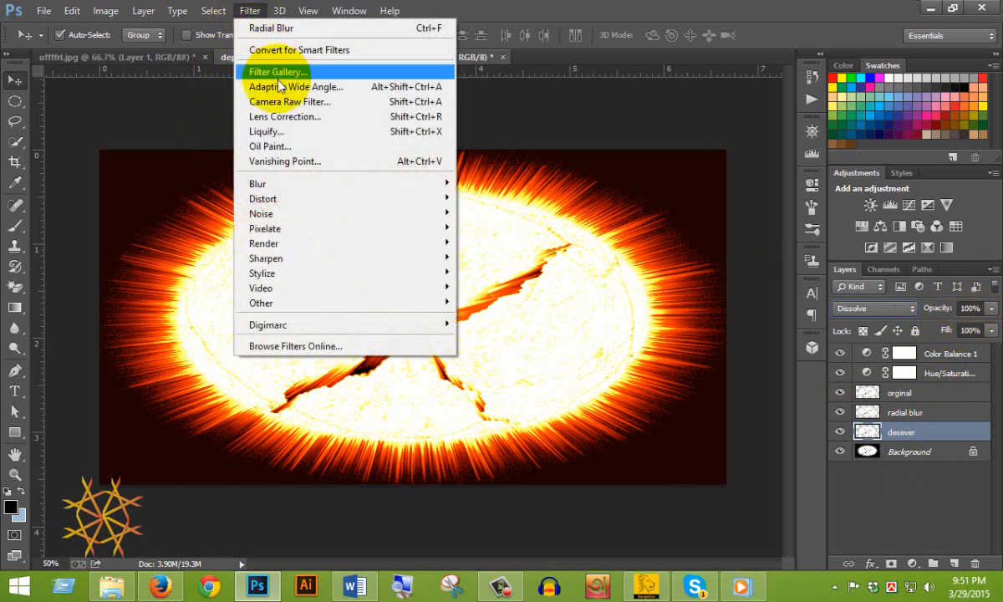
{"action": "mouse_move", "coordinate": [308, 184]}
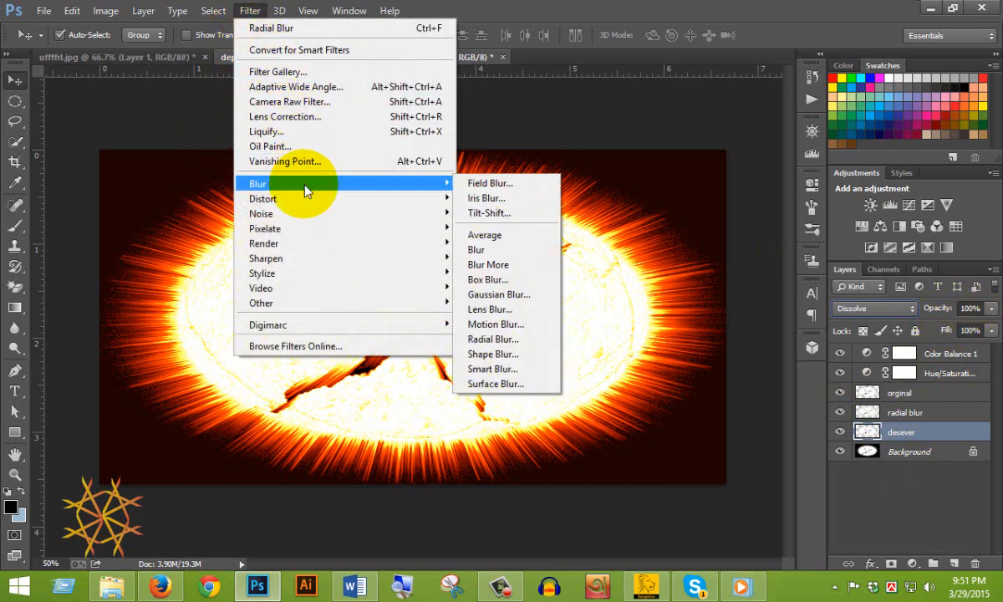
{"action": "left_click", "coordinate": [501, 340]}
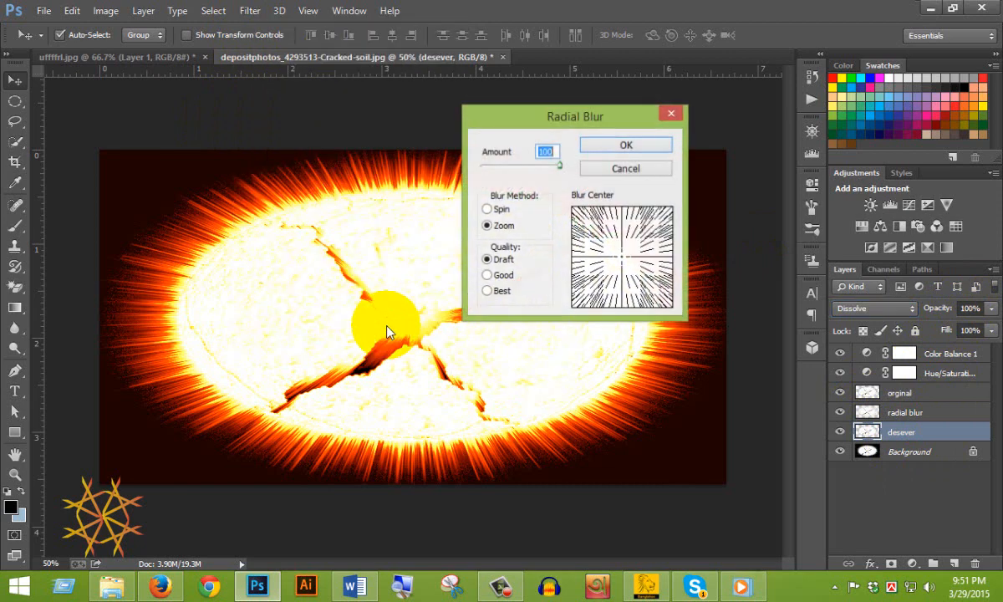
{"action": "left_click", "coordinate": [488, 290]}
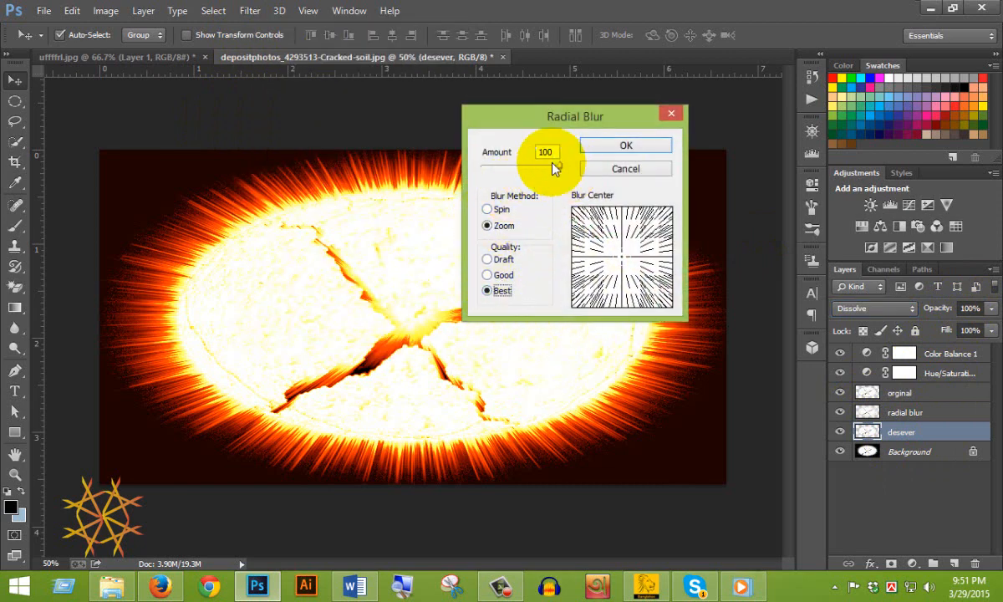
{"action": "left_click_drag", "start_coordinate": [559, 166], "coordinate": [507, 183]}
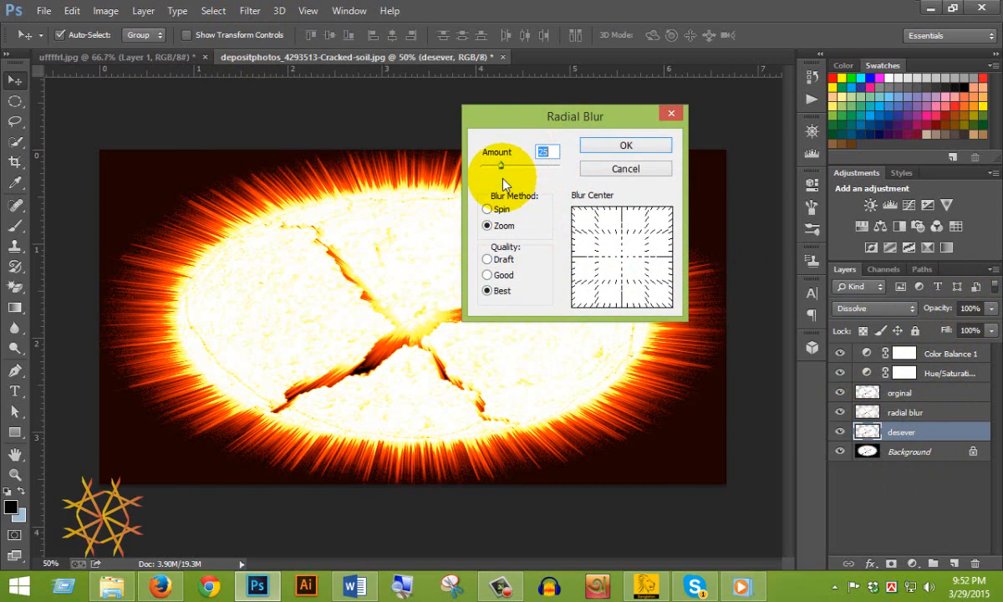
{"action": "left_click", "coordinate": [627, 143]}
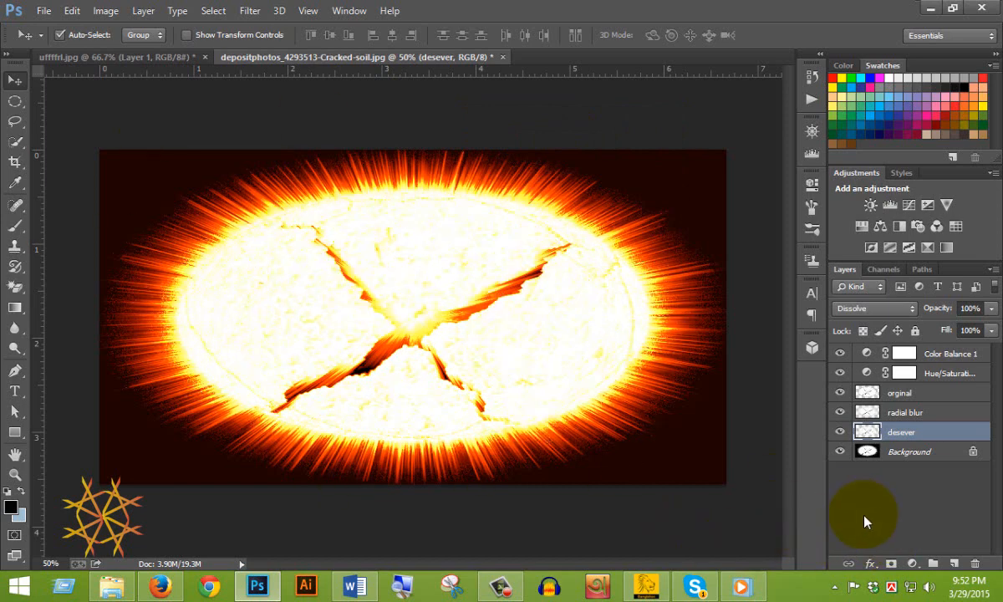
{"action": "left_click", "coordinate": [971, 307]}
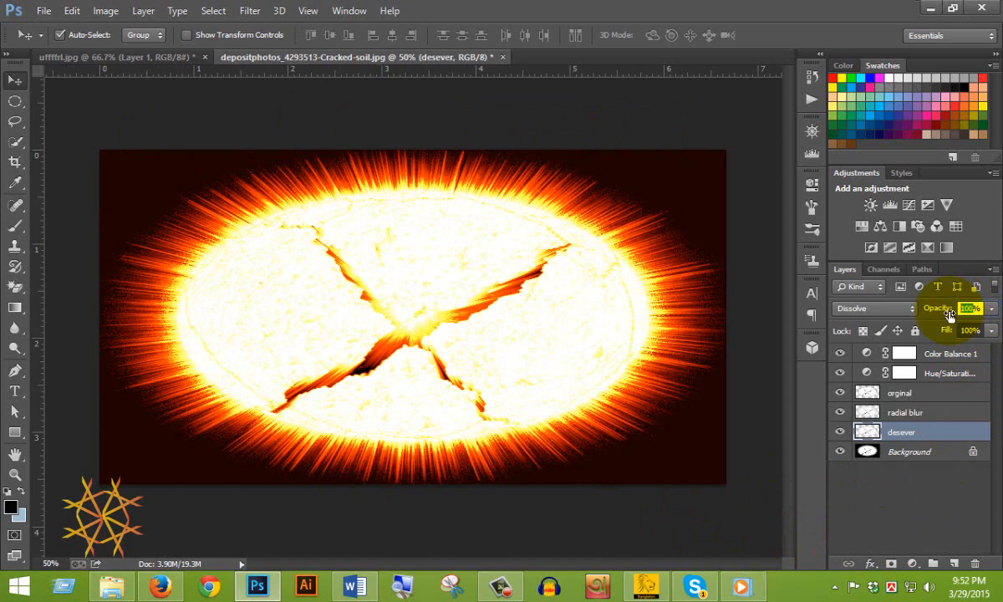
{"action": "type", "text": "20"}
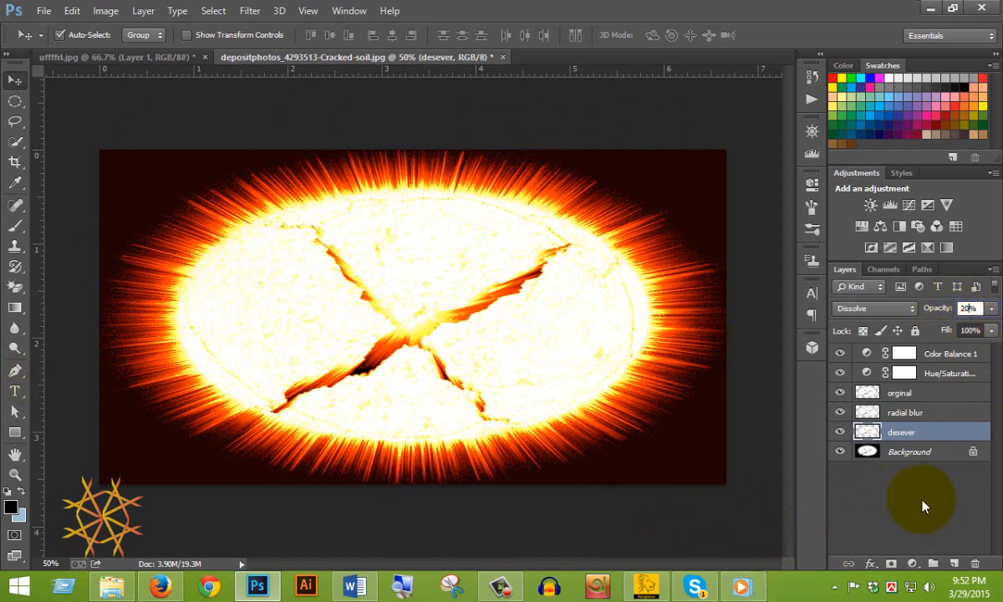
- Try the Screen blending mode on the orginal layer and undo it
{"action": "left_click", "coordinate": [930, 394]}
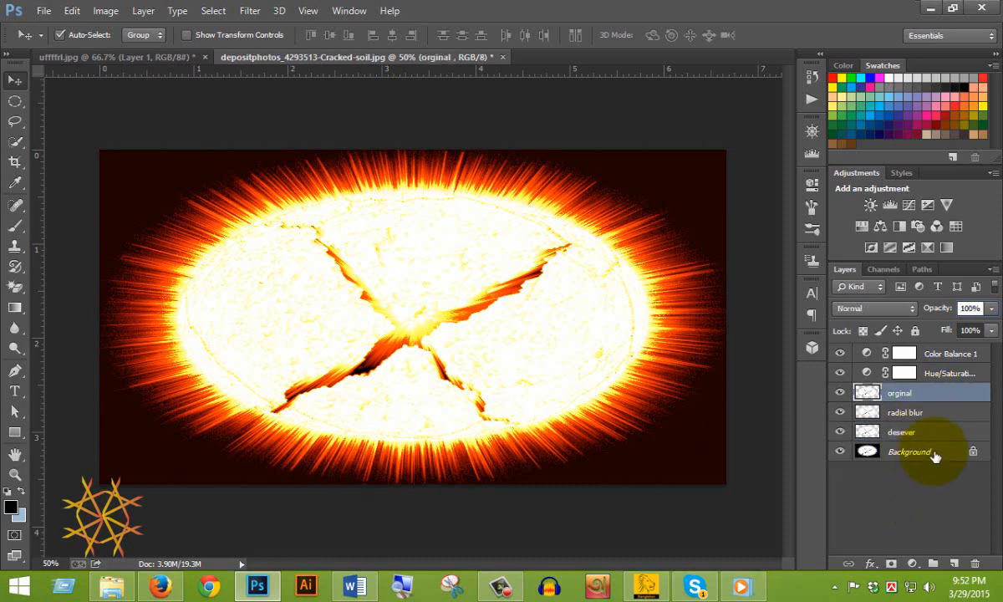
{"action": "left_click", "coordinate": [885, 308]}
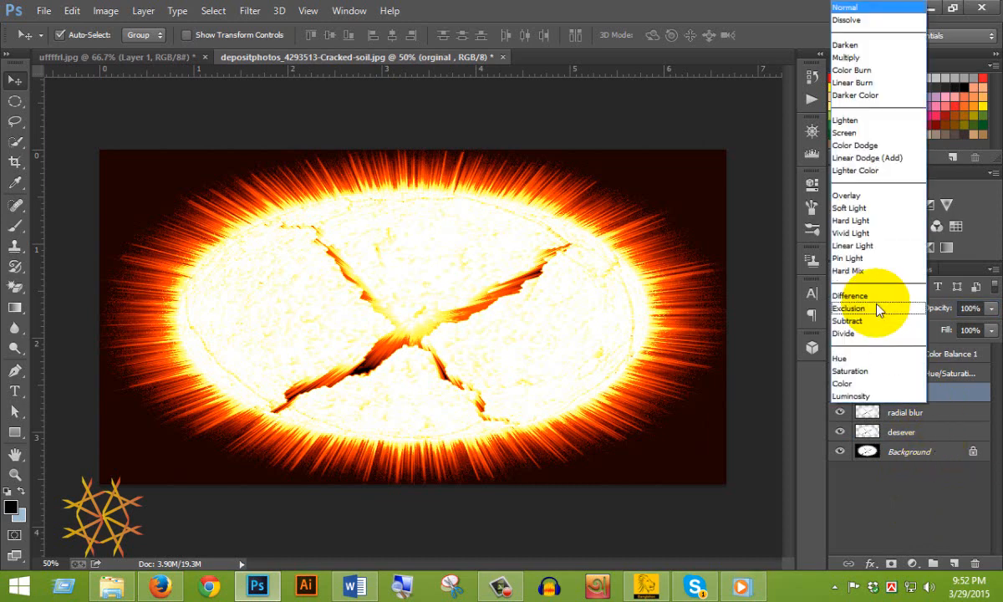
{"action": "left_click", "coordinate": [873, 134]}
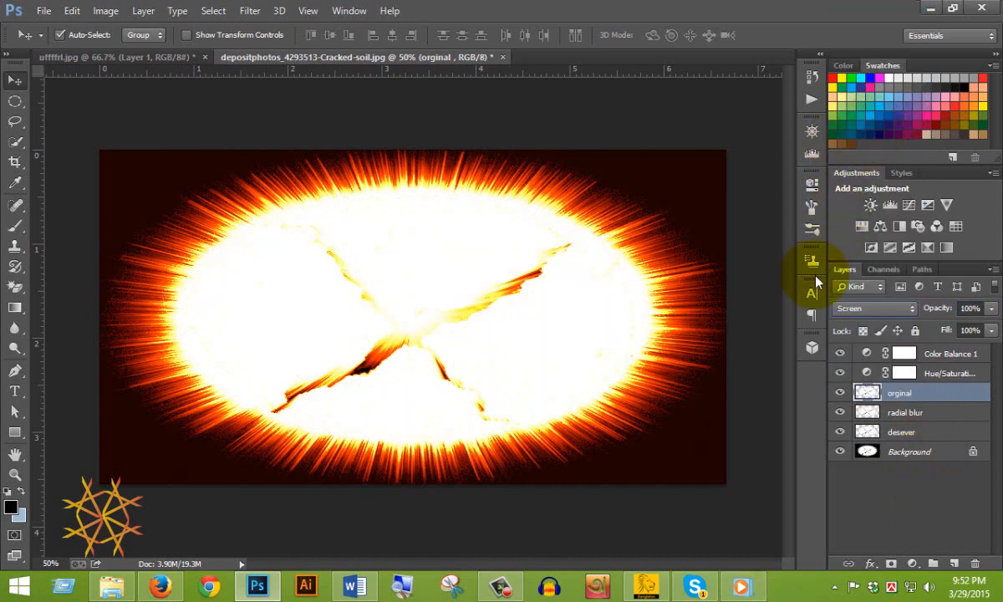
{"action": "key", "text": "ctrl+z"}
- Set the orginal layer's opacity to 59%
{"action": "left_click", "coordinate": [994, 312]}
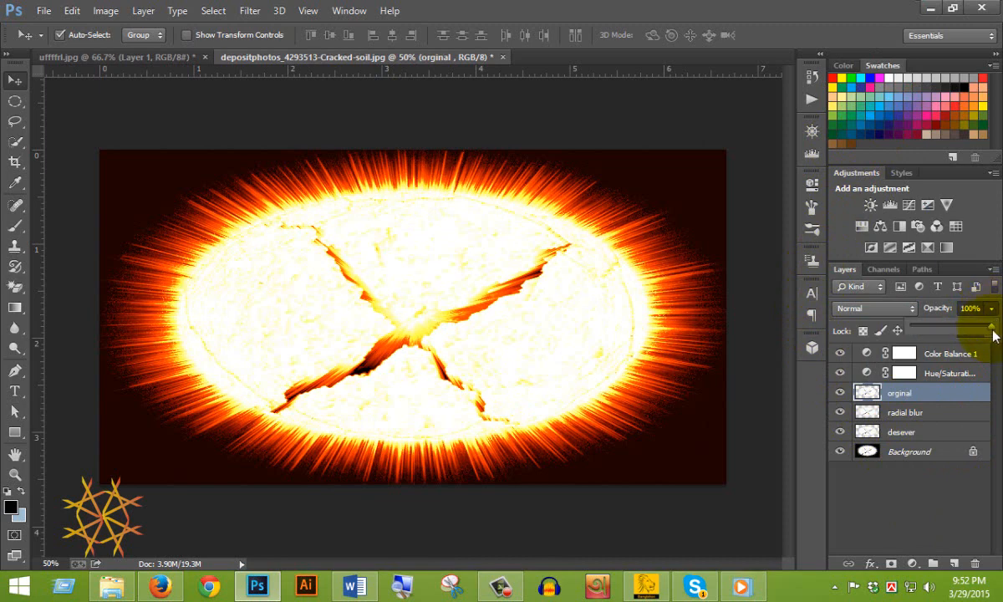
{"action": "left_click_drag", "start_coordinate": [991, 328], "coordinate": [958, 333]}
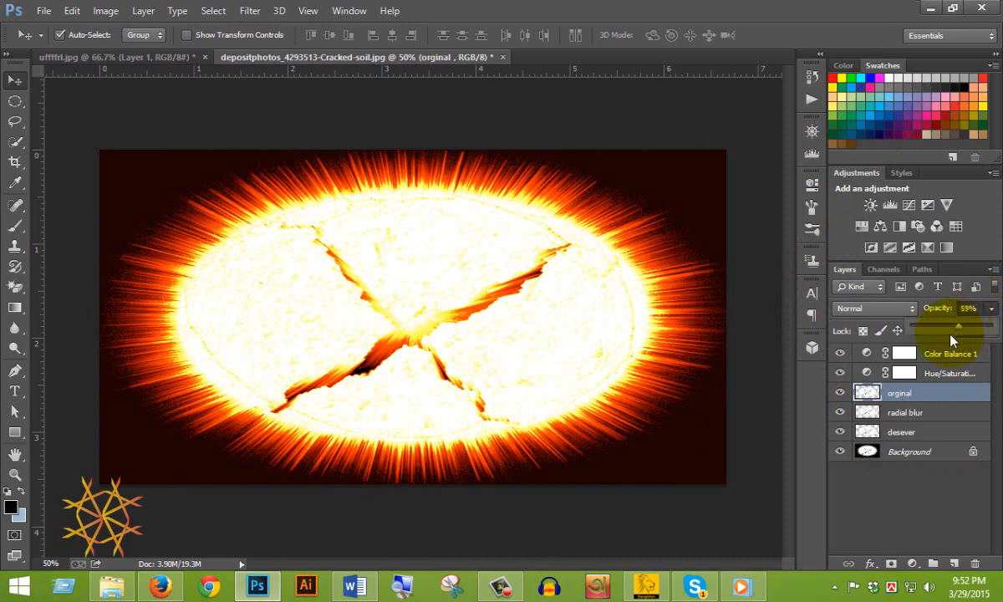
- Duplicate the Background layer and fill the copy with the black foreground colour
{"action": "left_click", "coordinate": [911, 451]}
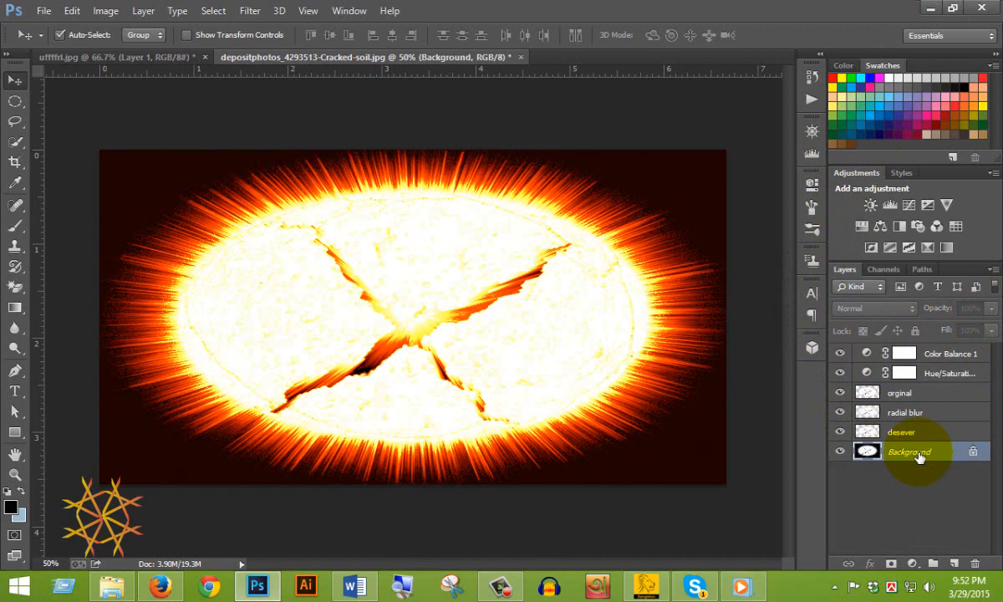
{"action": "key", "text": "ctrl+j"}
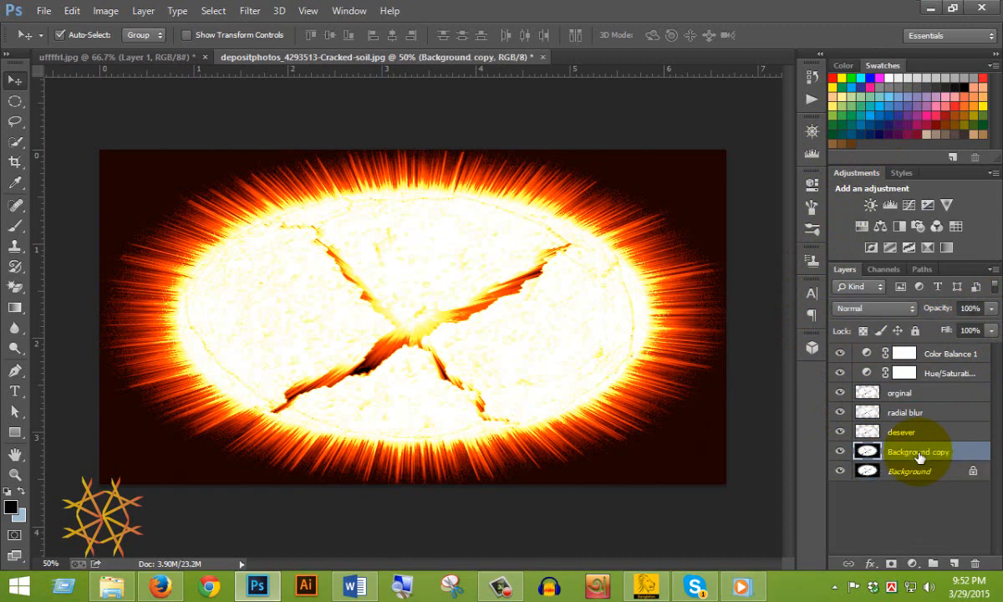
{"action": "key", "text": "ctrl+BackSpace"}
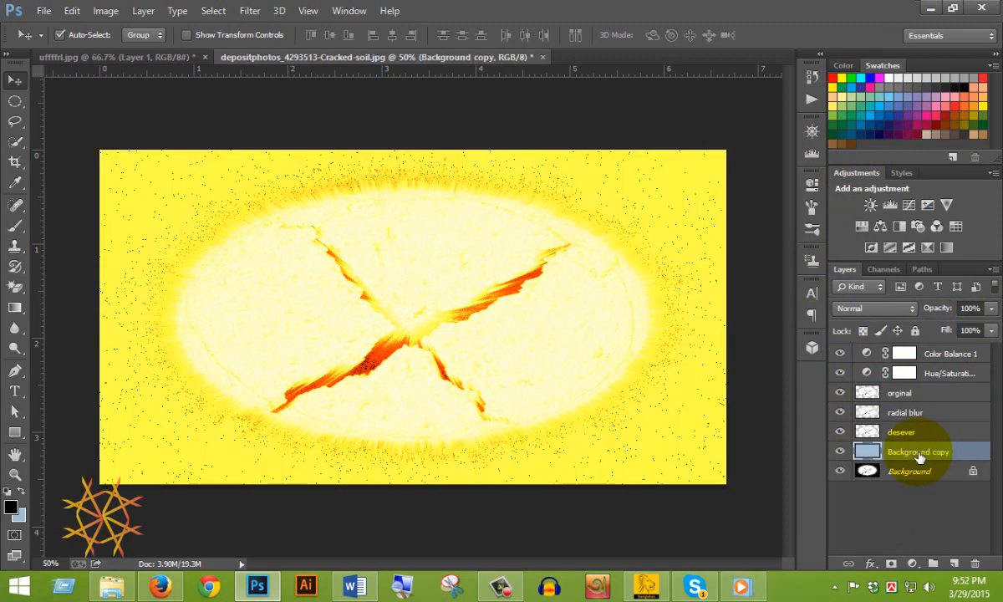
{"action": "key", "text": "ctrl+z"}
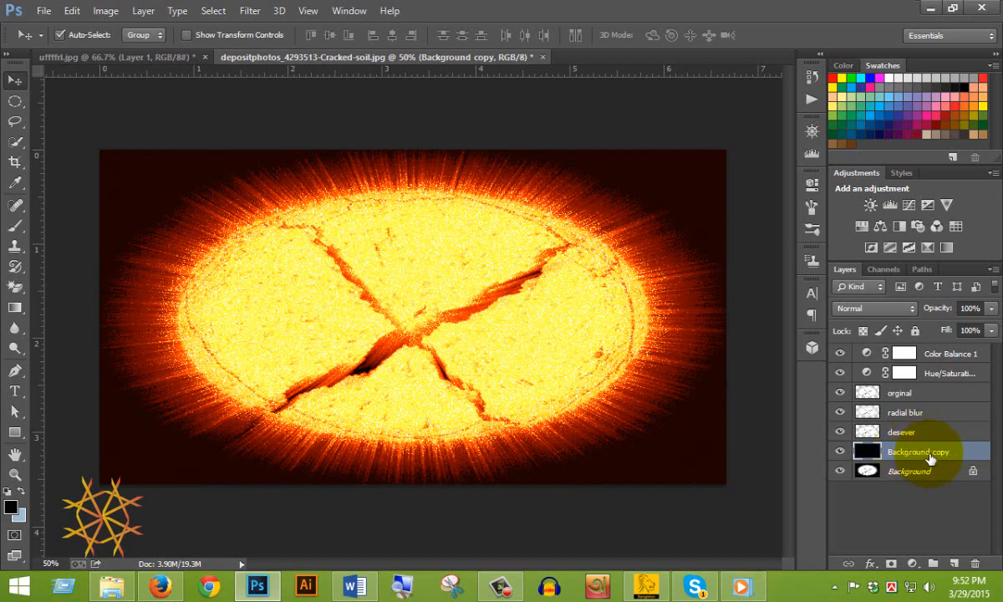
- Render Clouds on the Background copy layer
{"action": "left_click", "coordinate": [249, 11]}
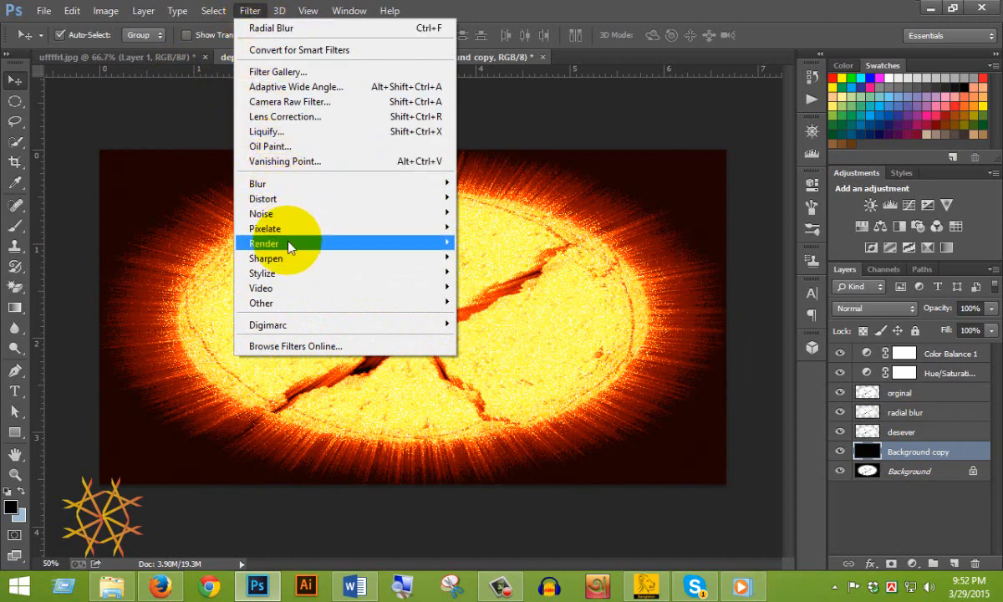
{"action": "mouse_move", "coordinate": [288, 244]}
{"action": "left_click", "coordinate": [477, 244]}
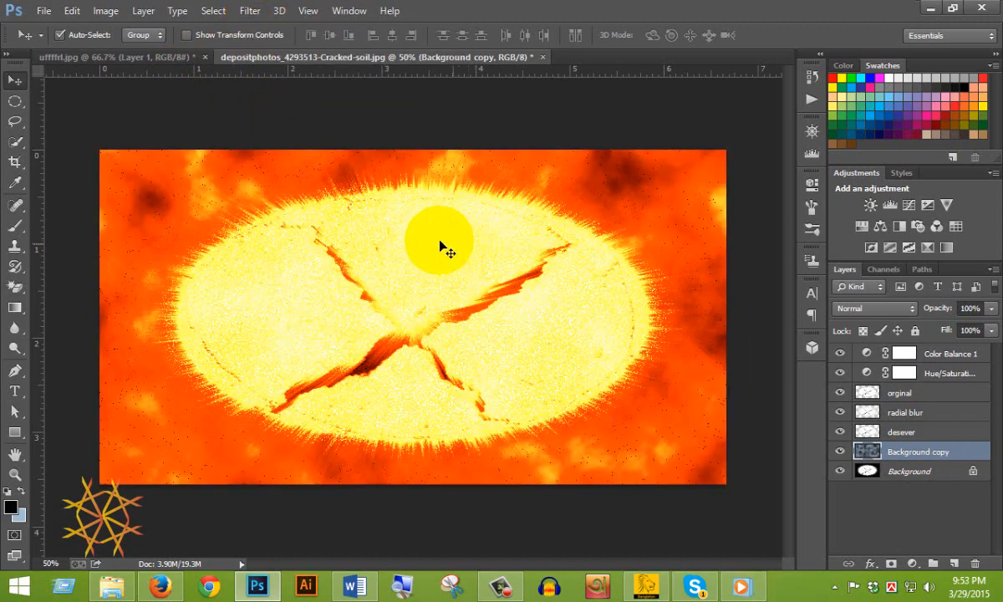
- Apply Difference Clouds to the Background copy layer and repeat the filter four times
{"action": "left_click", "coordinate": [250, 11]}
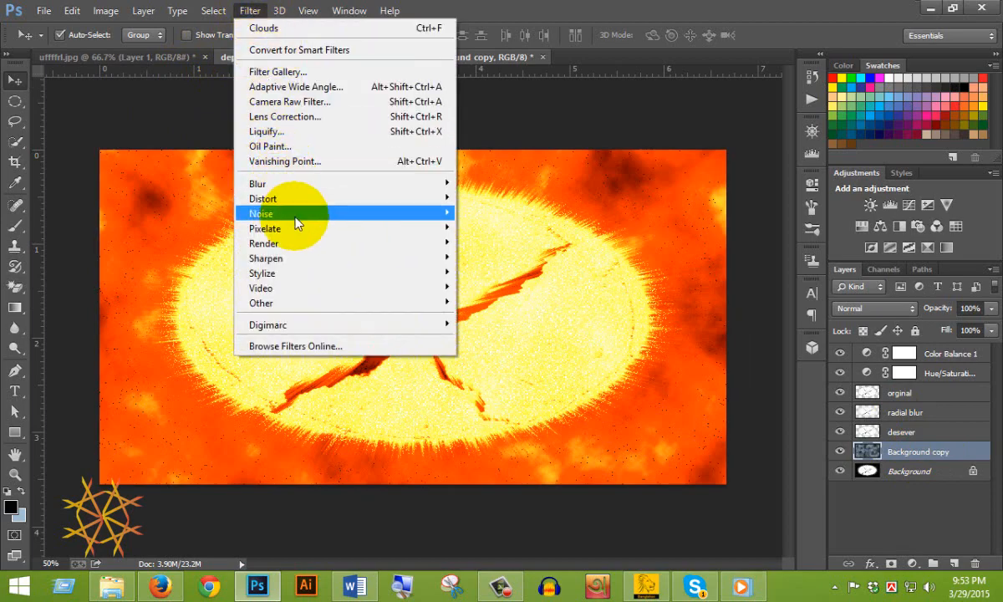
{"action": "left_click", "coordinate": [476, 257]}
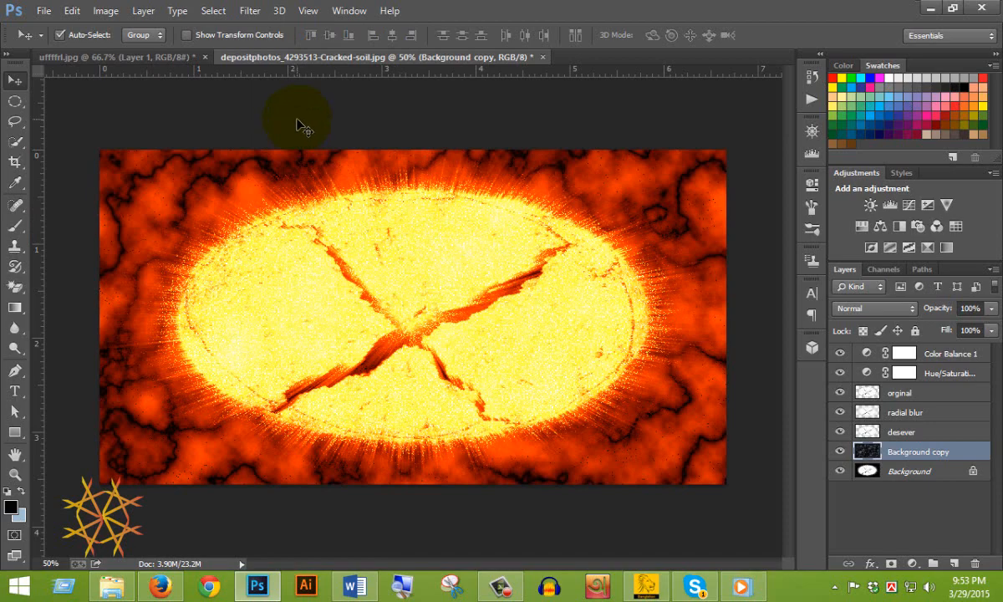
{"action": "key", "text": "ctrl+f"}
{"action": "key", "text": "ctrl+f"}
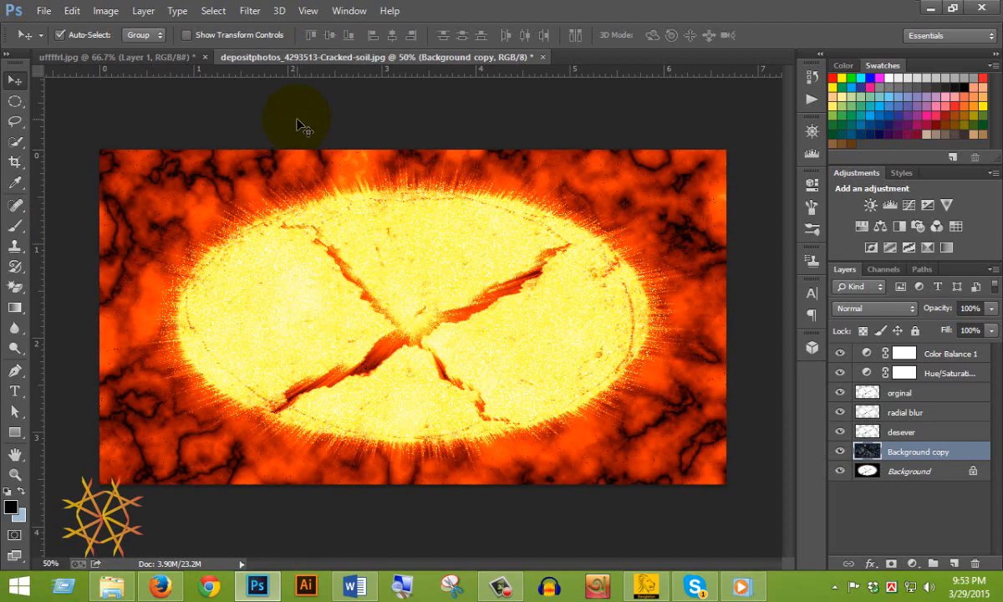
{"action": "key", "text": "ctrl+f"}
{"action": "key", "text": "ctrl+f"}
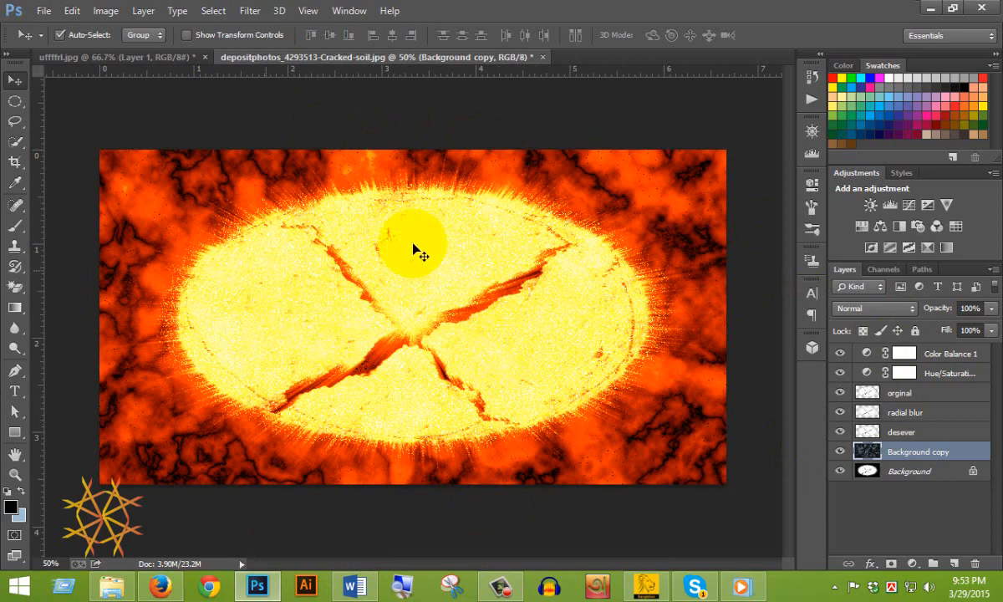
- Apply a Radial Blur to the Background copy layer with amount 100, Zoom method and Best quality
{"action": "left_click", "coordinate": [250, 11]}
{"action": "mouse_move", "coordinate": [313, 196]}
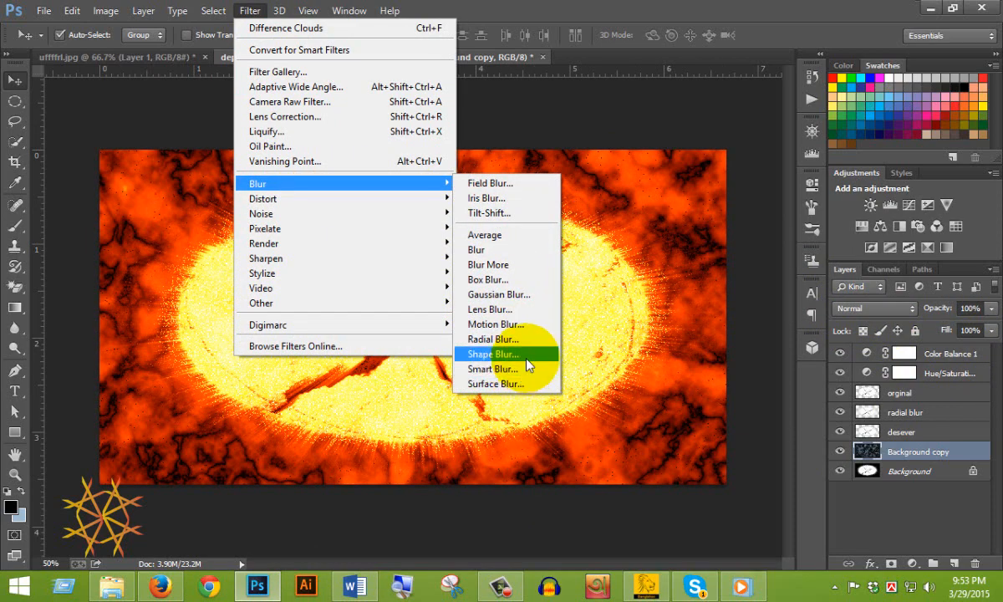
{"action": "left_click", "coordinate": [508, 339]}
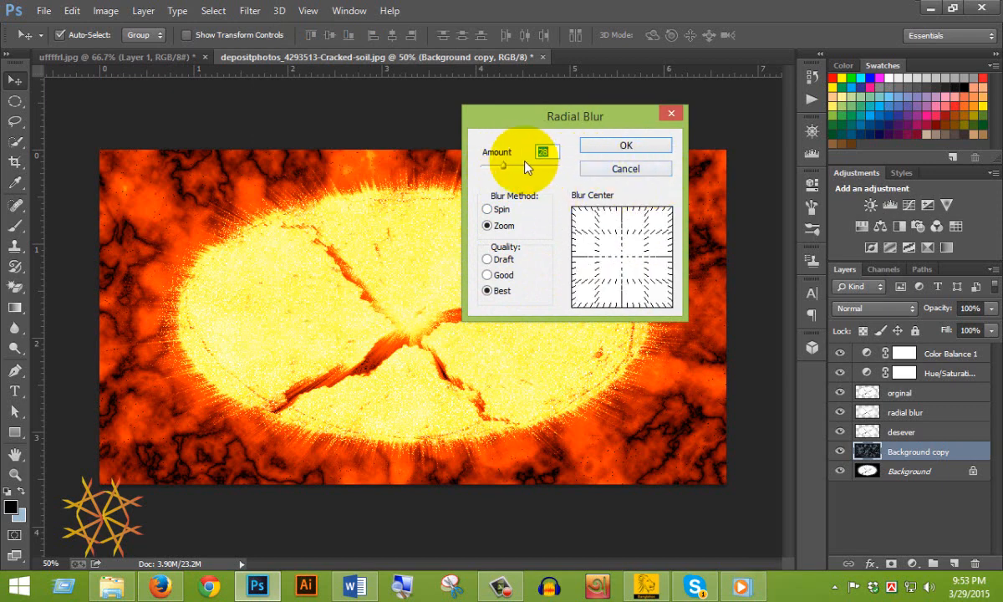
{"action": "left_click_drag", "start_coordinate": [503, 165], "coordinate": [569, 179]}
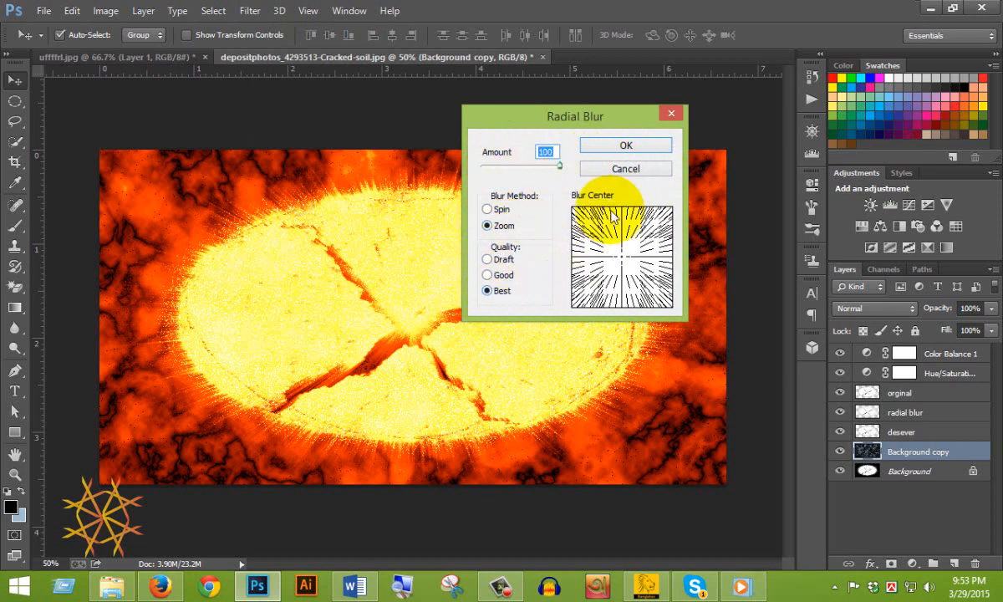
{"action": "left_click", "coordinate": [645, 145]}
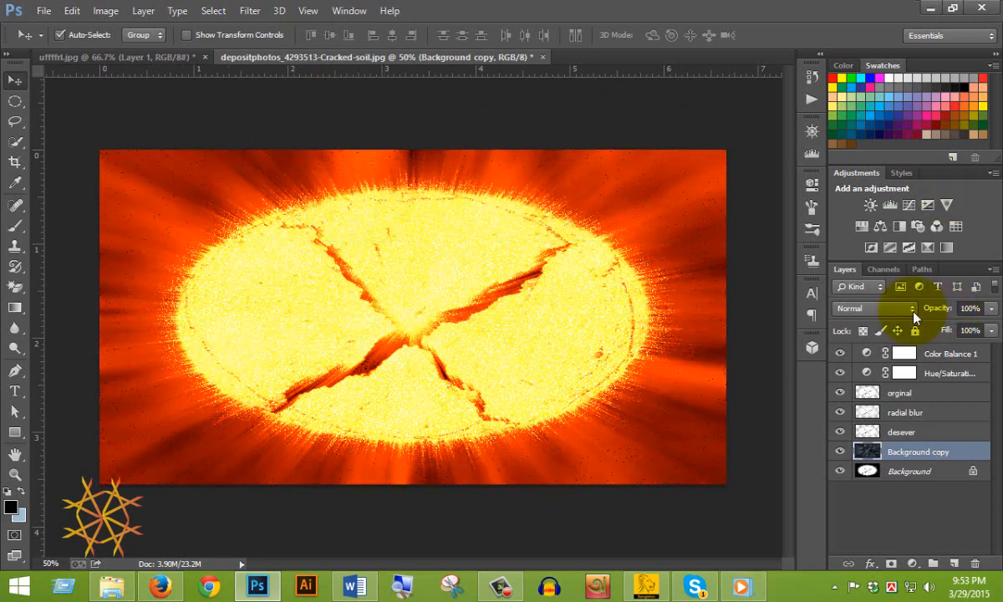
- Set the Background copy layer's opacity to 10%
{"action": "left_click", "coordinate": [991, 310]}
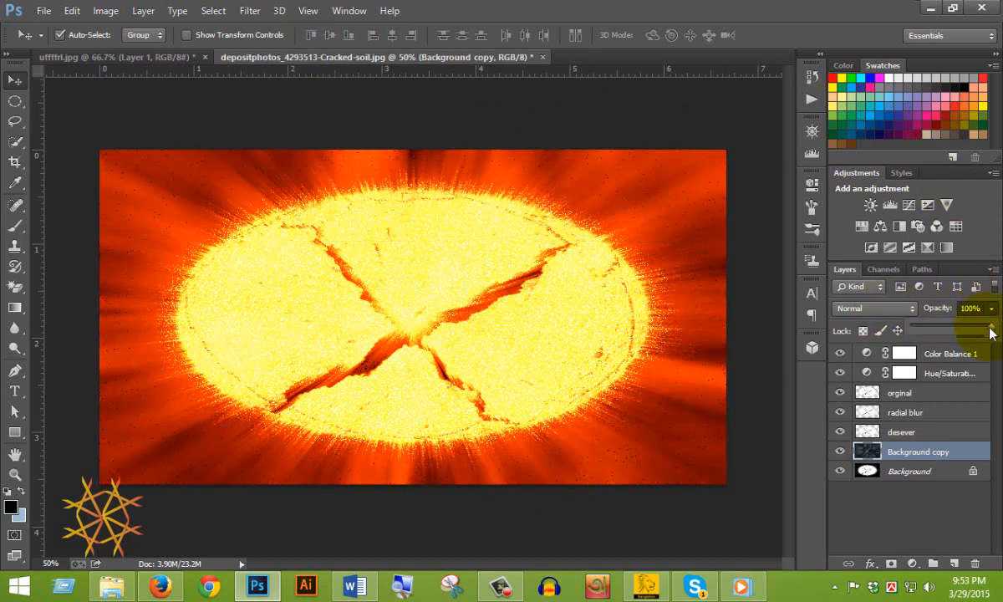
{"action": "left_click_drag", "start_coordinate": [959, 333], "coordinate": [923, 337]}
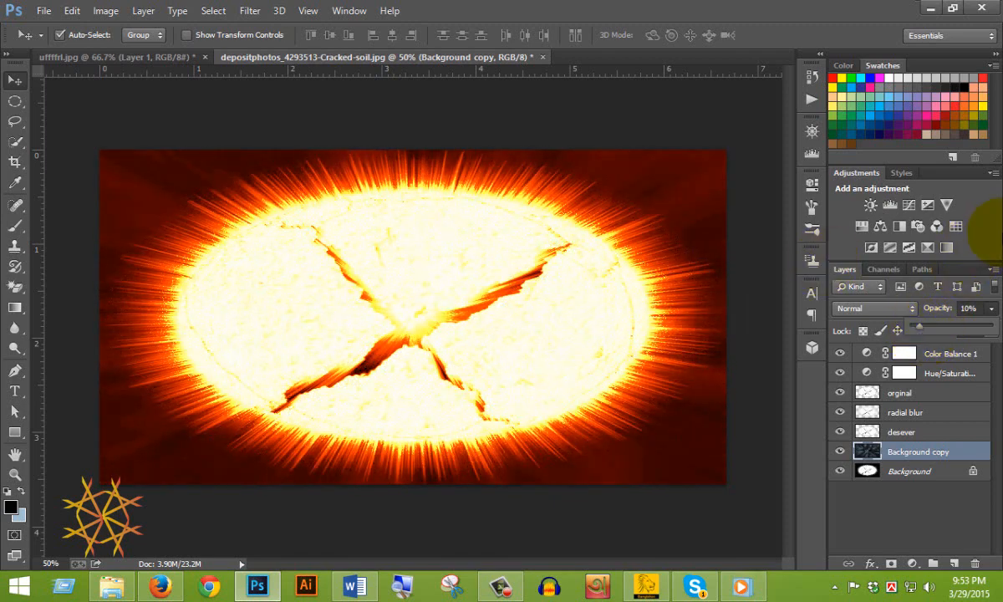
{"action": "left_click", "coordinate": [983, 223]}
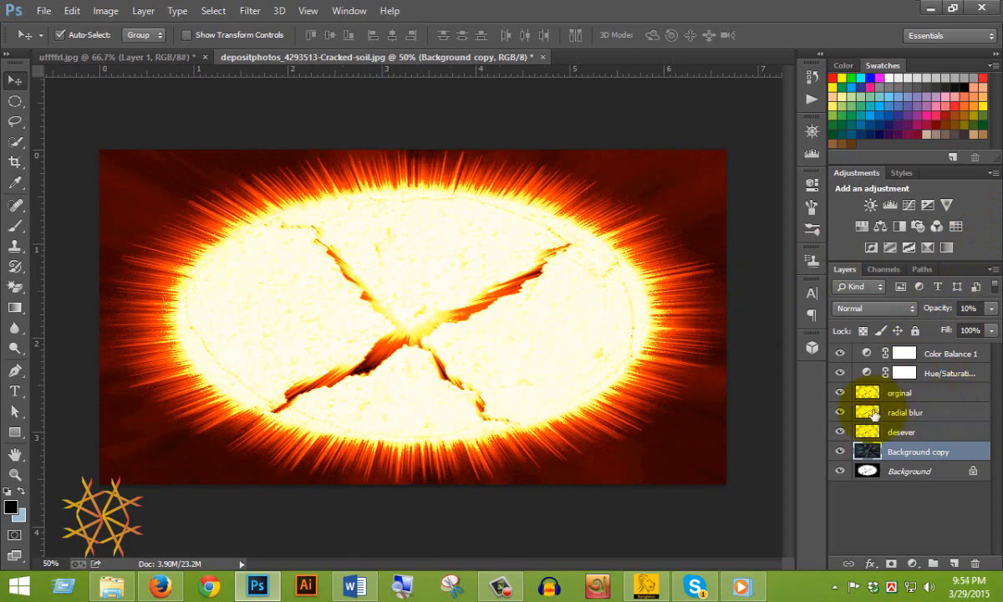
- Check the Background layer by hiding and showing it, and fill it with the black foreground colour
{"action": "left_click", "coordinate": [840, 471]}
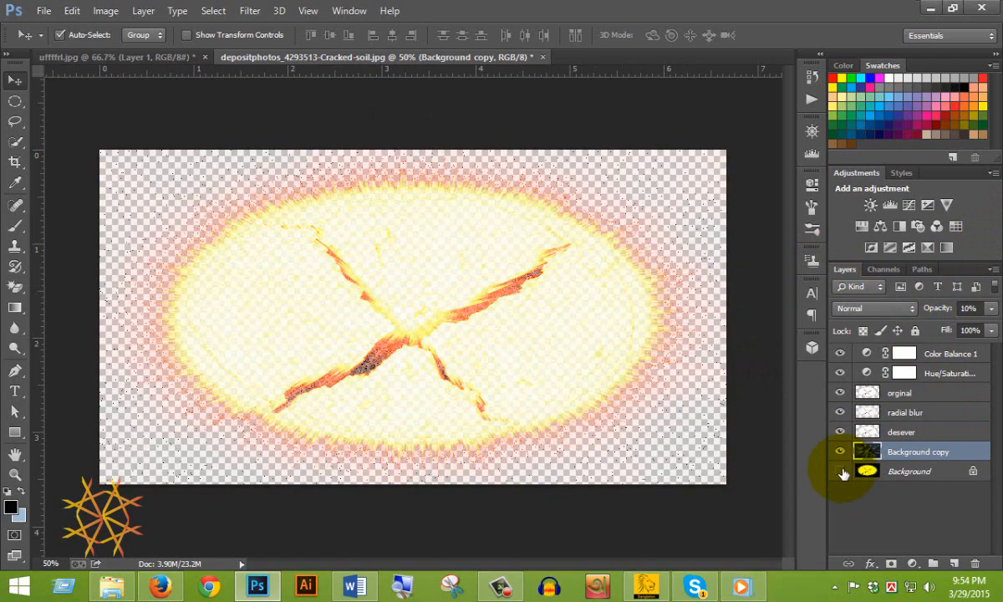
{"action": "left_click", "coordinate": [841, 472]}
{"action": "left_click", "coordinate": [869, 474]}
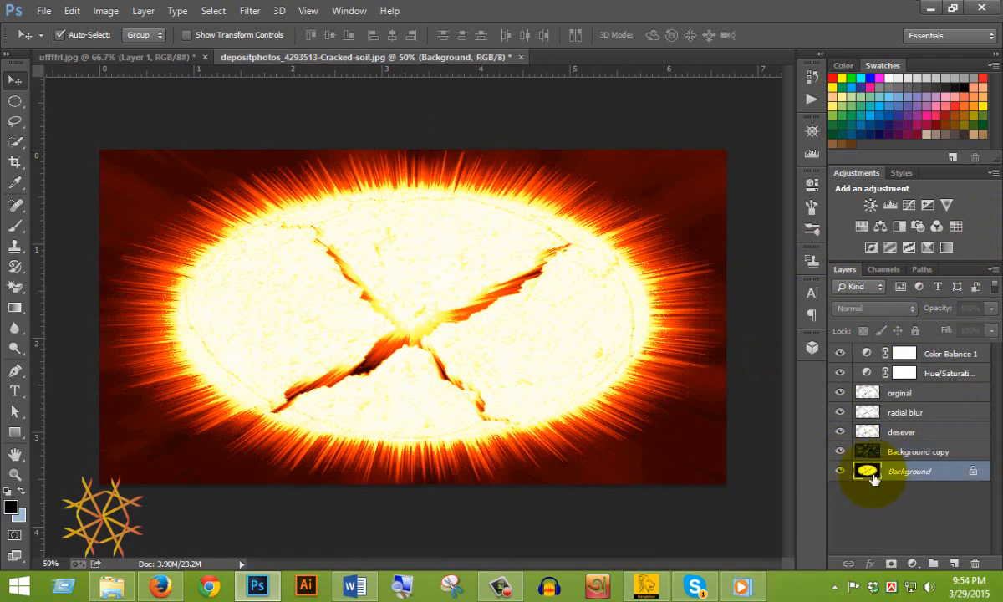
{"action": "key", "text": "alt+BackSpace"}
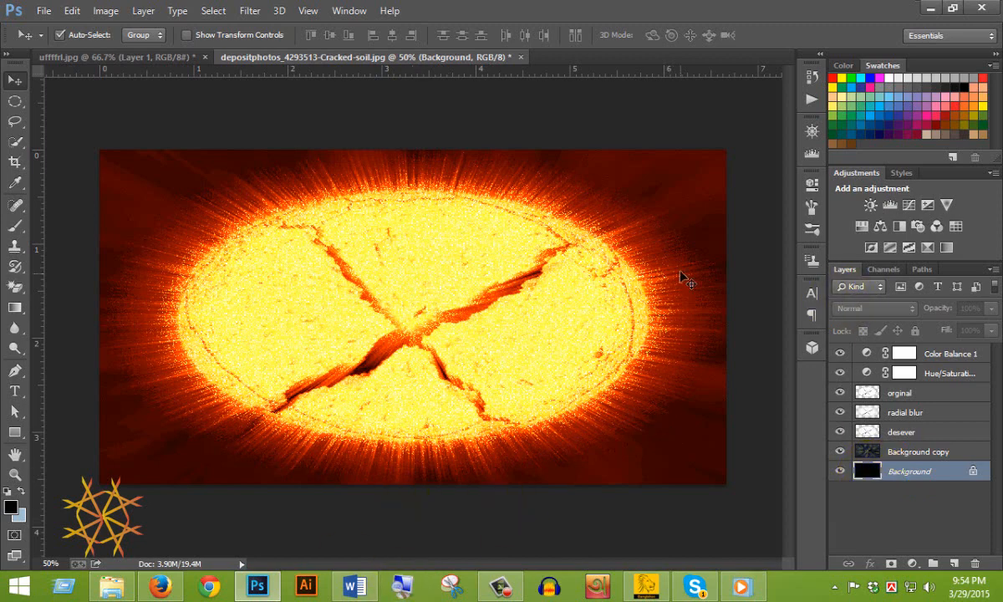
- Stamp all visible layers into a new merged layer above the Color Balance 1 adjustment layer
{"action": "left_click", "coordinate": [951, 359]}
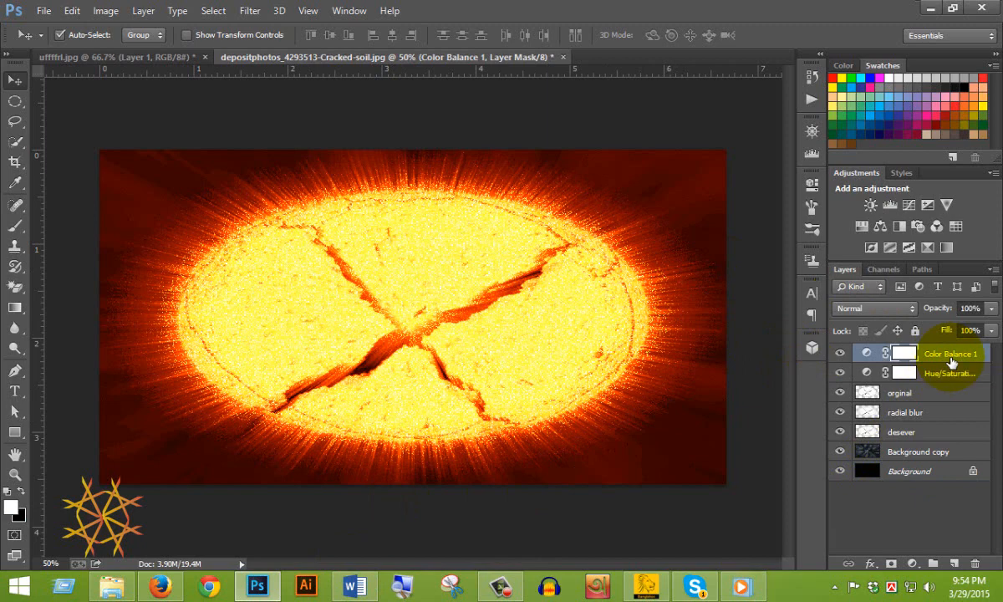
{"action": "key", "text": "ctrl+alt+shift+e"}
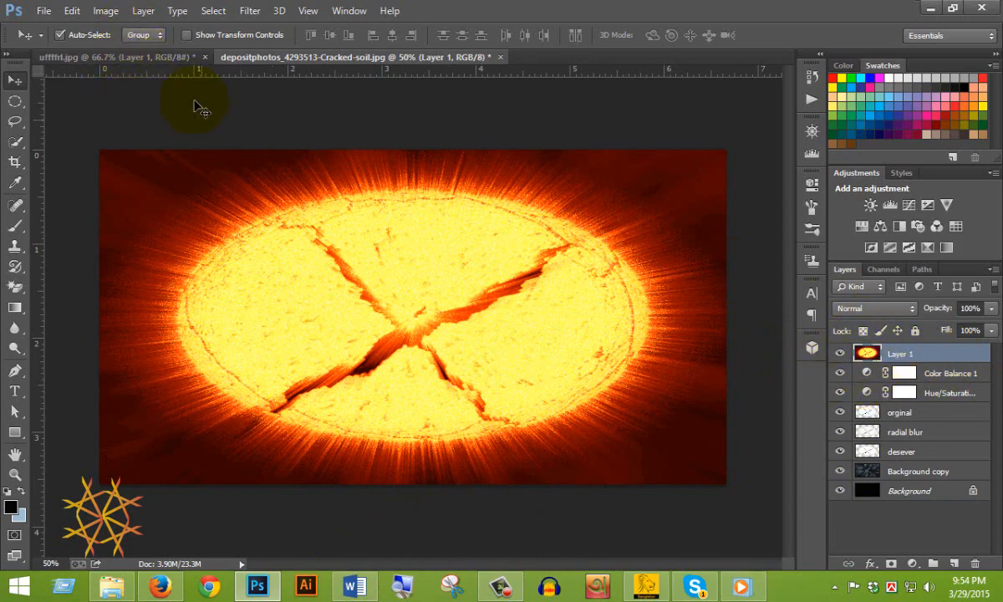
- Check the cracked-soil image's width and height in pixels with Image Size, leaving its size unchanged
{"action": "left_click", "coordinate": [105, 10]}
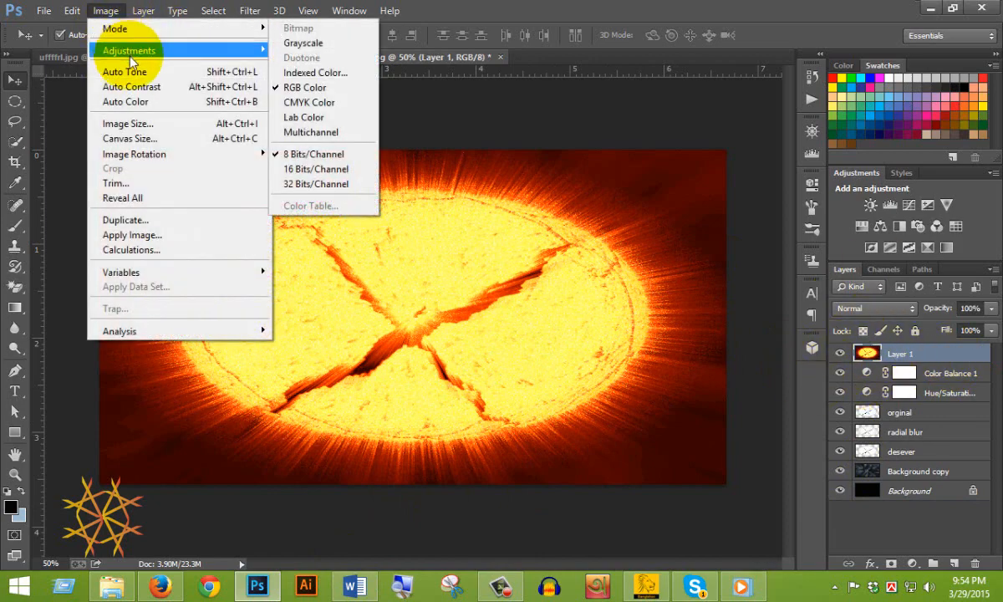
{"action": "left_click", "coordinate": [140, 123]}
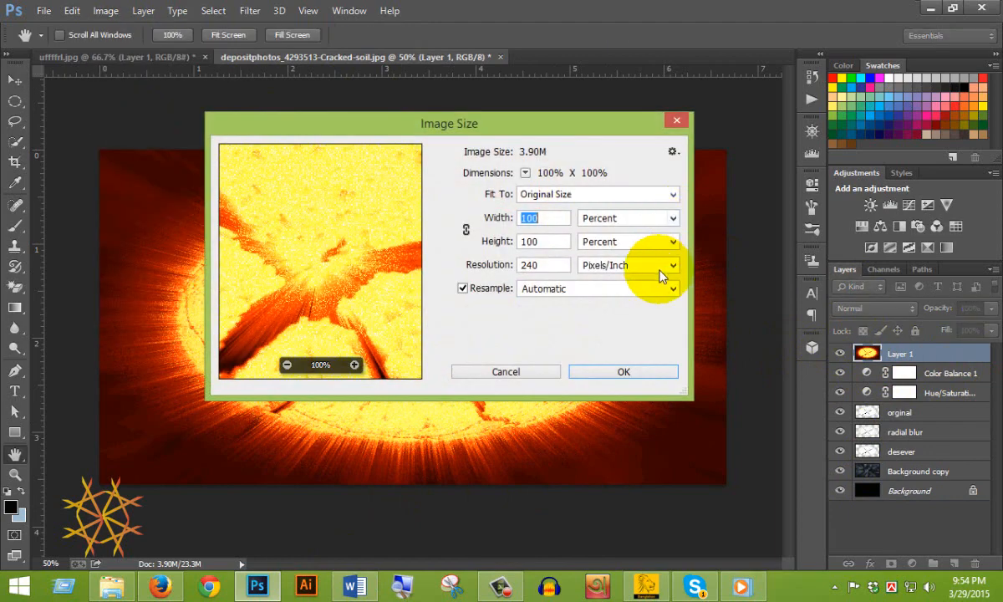
{"action": "left_click", "coordinate": [652, 218]}
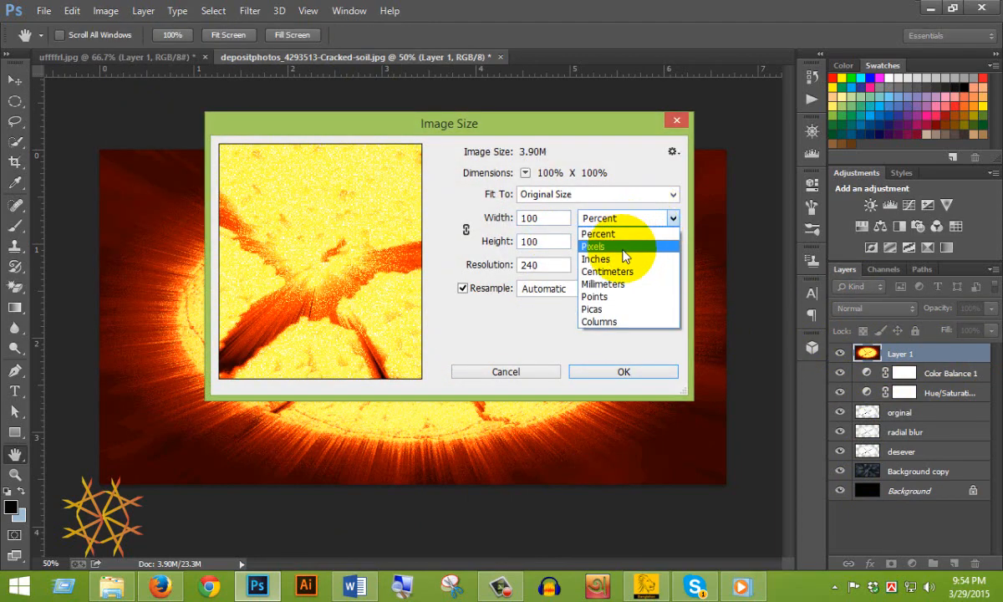
{"action": "left_click", "coordinate": [619, 245]}
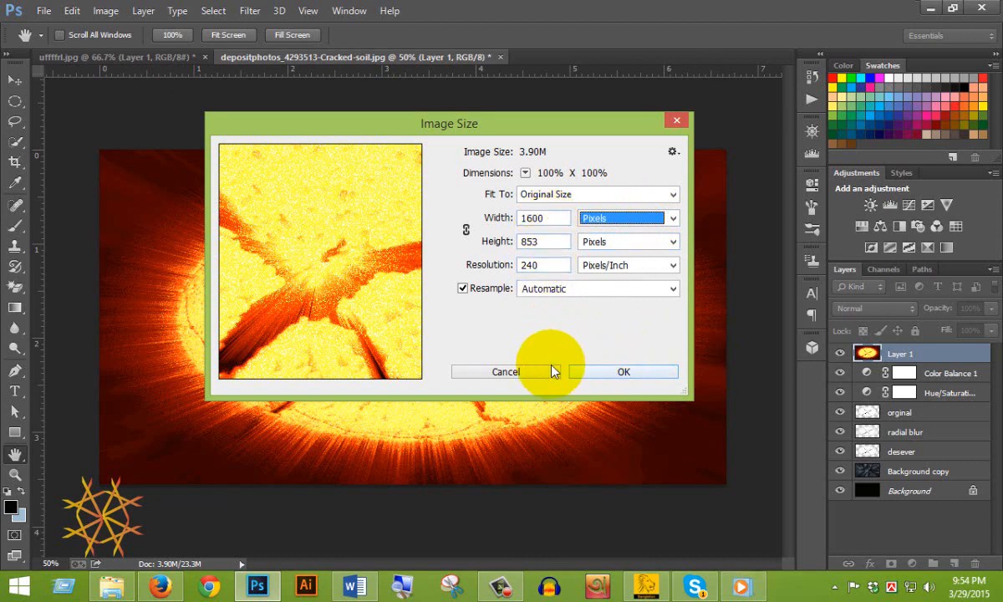
{"action": "left_click", "coordinate": [528, 372]}
{"action": "key", "text": "v"}
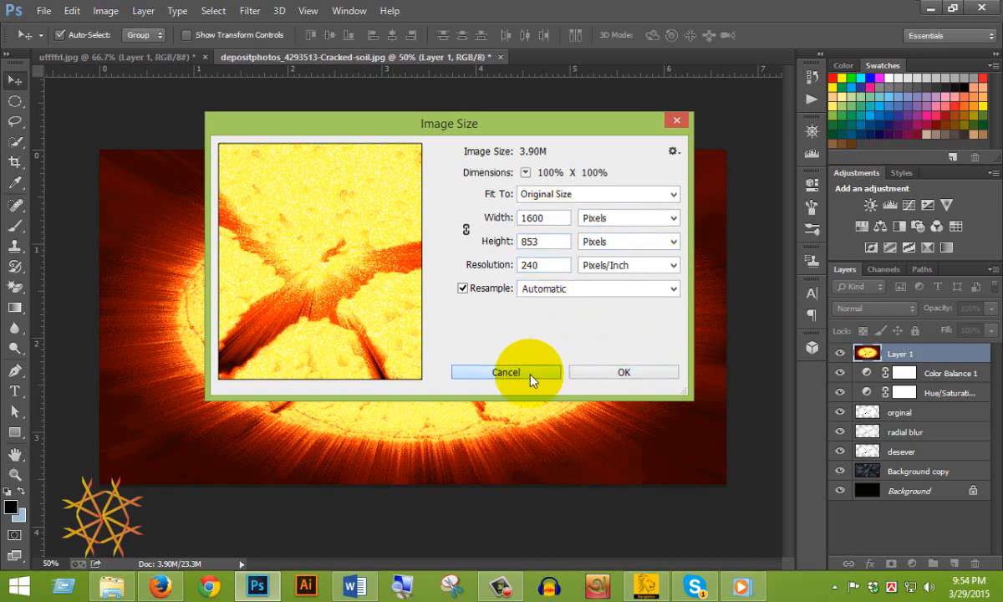
- Create a new blank document 1600 by 853 pixels at 240 pixels/inch with a white background
{"action": "left_click", "coordinate": [43, 11]}
{"action": "left_click", "coordinate": [60, 30]}
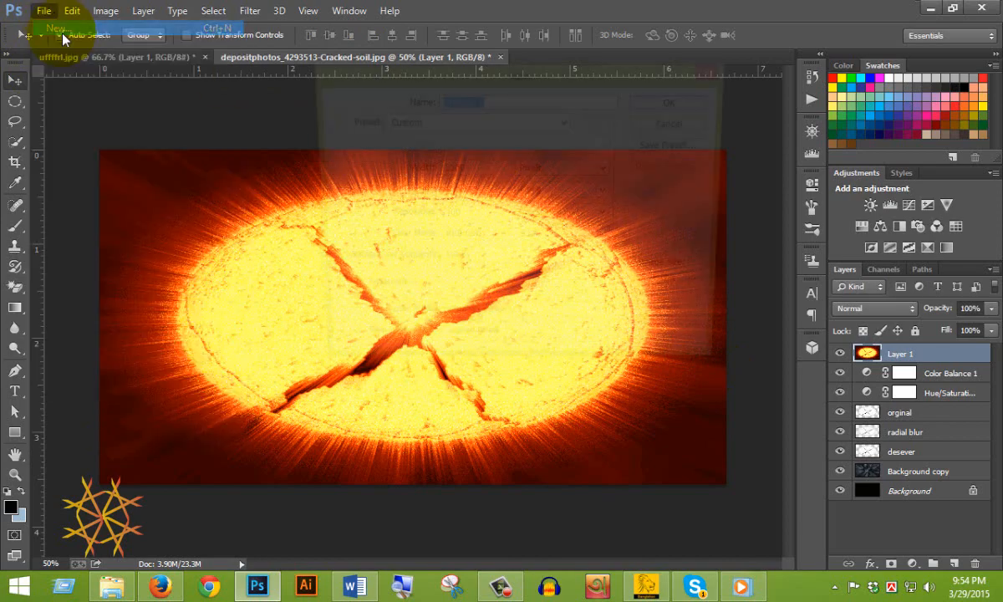
{"action": "double_click", "coordinate": [492, 168]}
{"action": "type", "text": "1600"}
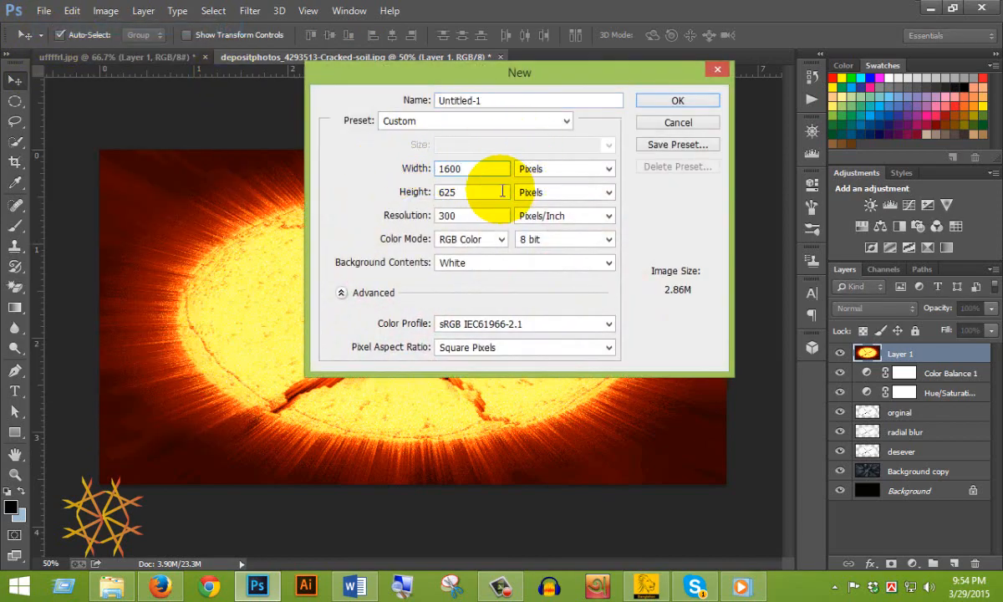
{"action": "double_click", "coordinate": [438, 191]}
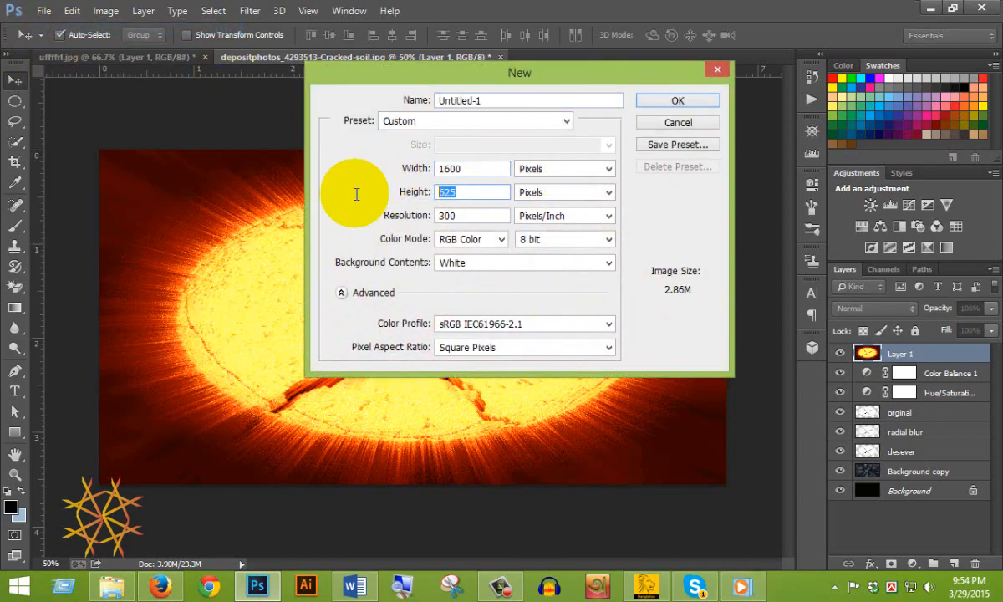
{"action": "type", "text": "8"}
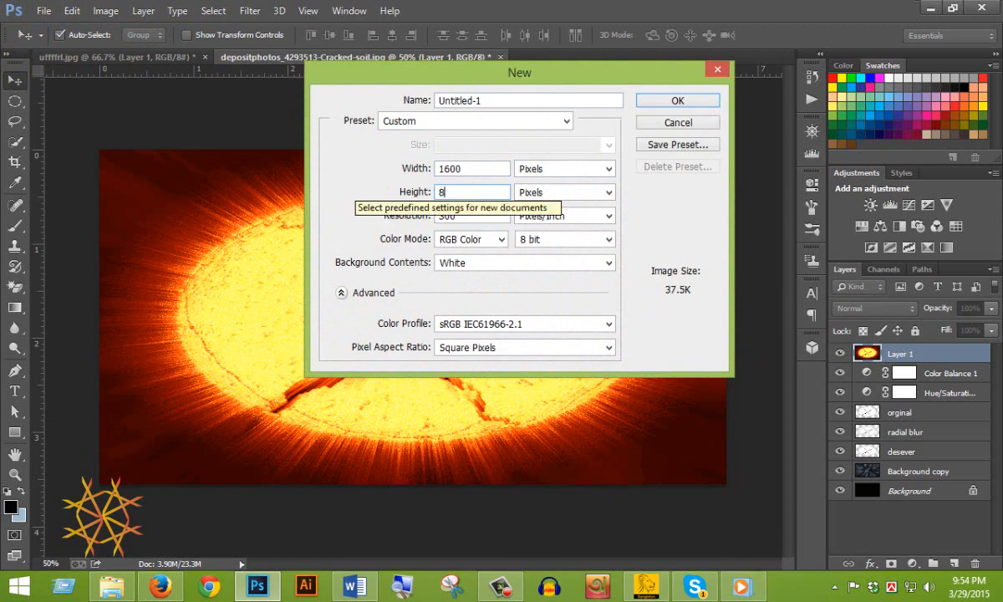
{"action": "type", "text": "53"}
{"action": "double_click", "coordinate": [448, 216]}
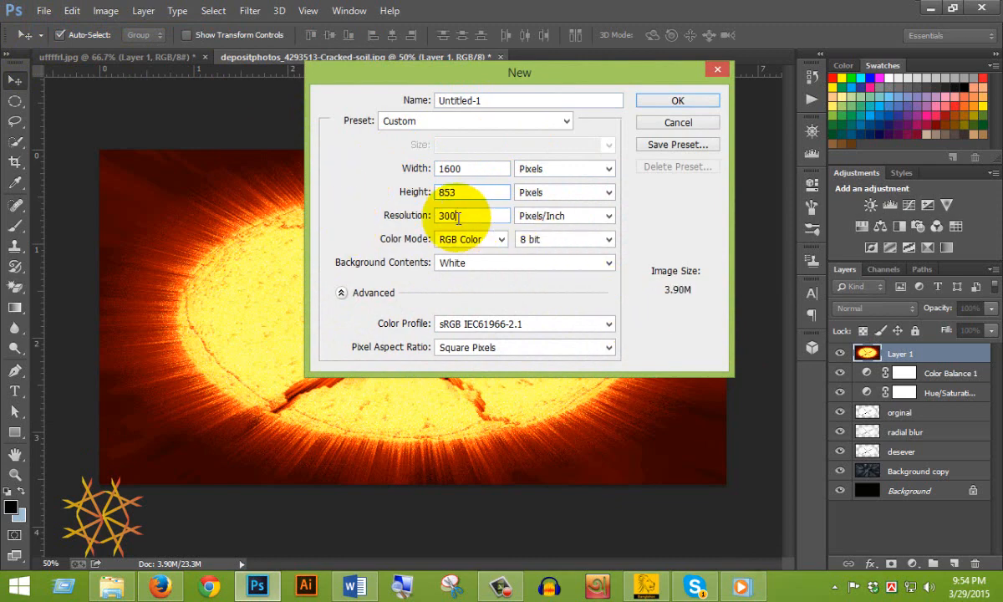
{"action": "type", "text": "250"}
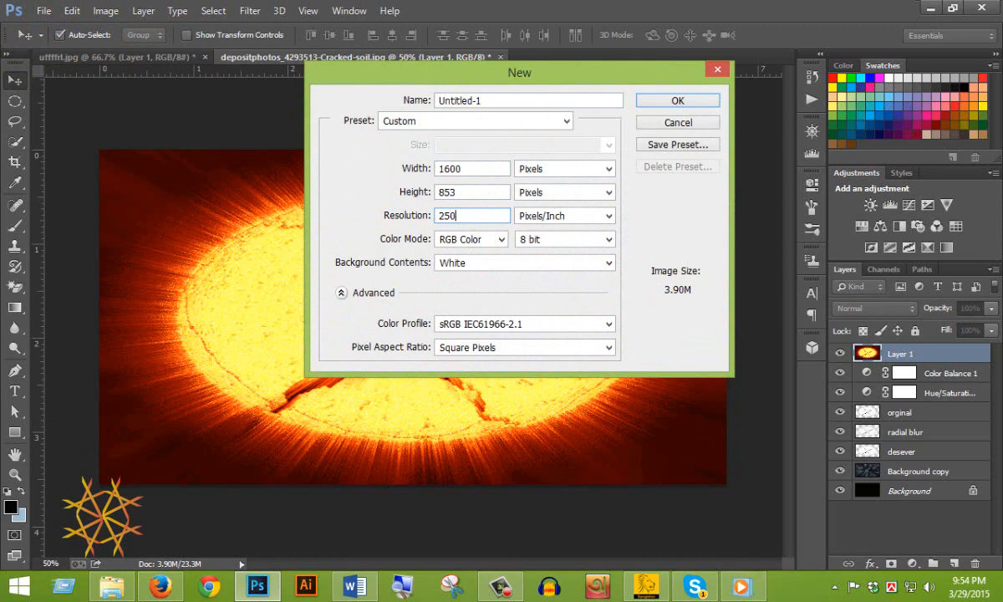
{"action": "type", "text": "4"}
{"action": "left_click", "coordinate": [666, 101]}
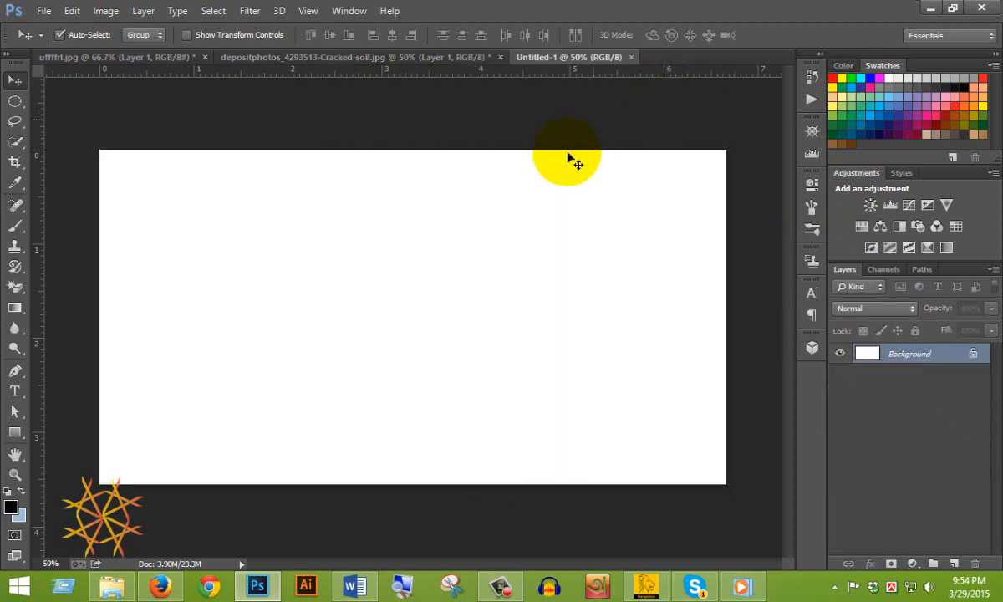
- Copy the merged Layer 1 from the cracked-soil document into Untitled-1, filling the canvas, and duplicate it there
{"action": "left_click", "coordinate": [367, 57]}
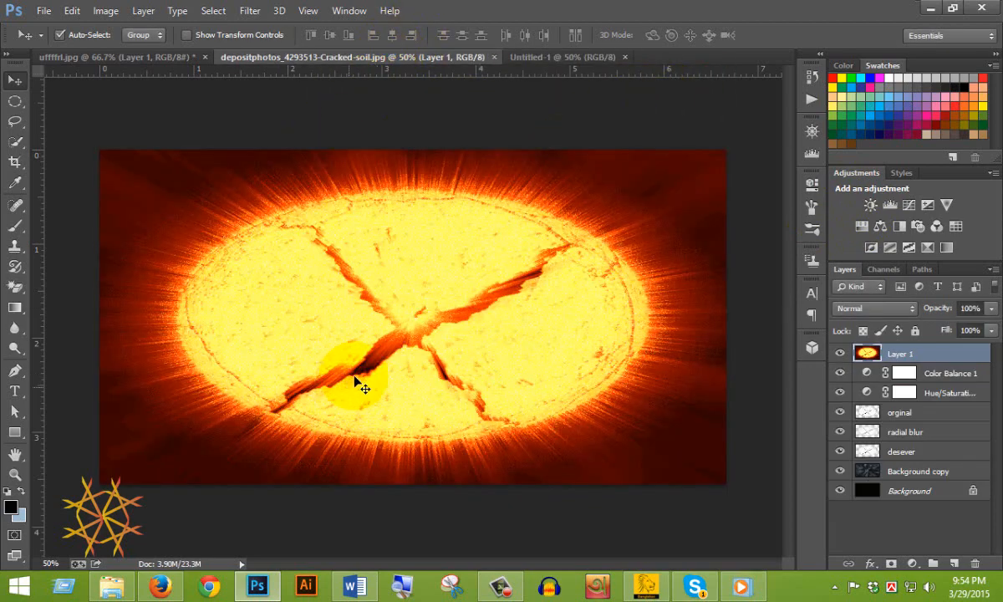
{"action": "left_click_drag", "start_coordinate": [358, 380], "coordinate": [432, 359]}
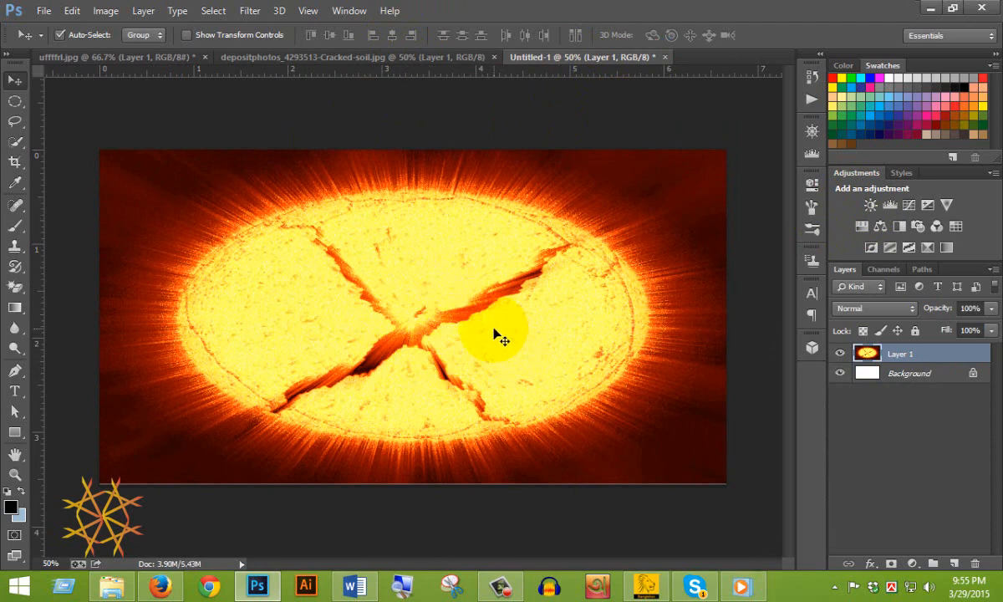
{"action": "key", "text": "ctrl+j"}
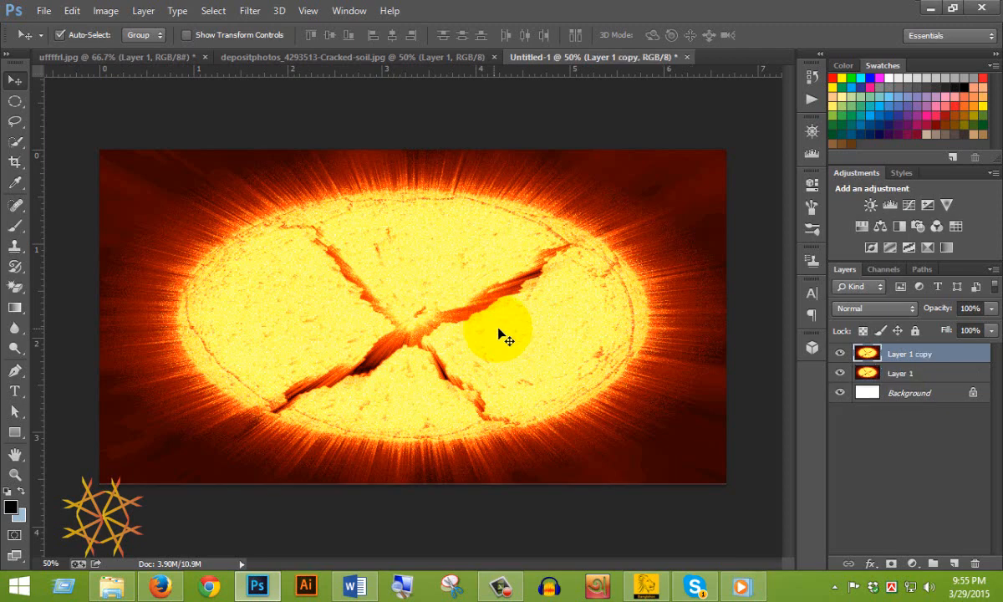
- Convert Layer 1 copy to a smart object
{"action": "key", "text": "ctrl+t"}
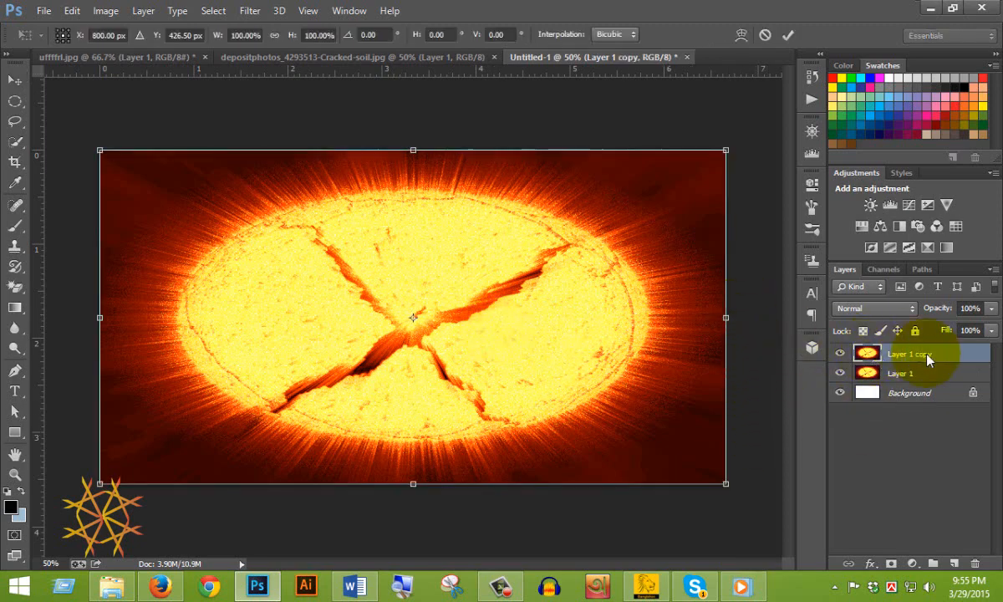
{"action": "left_click", "coordinate": [787, 34]}
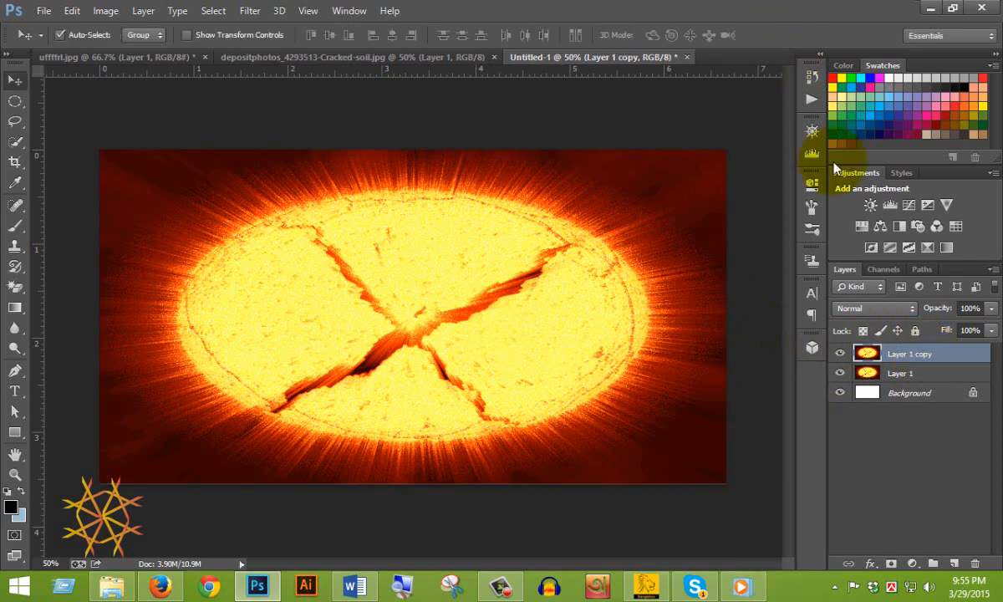
{"action": "right_click", "coordinate": [915, 354]}
{"action": "left_click", "coordinate": [664, 191]}
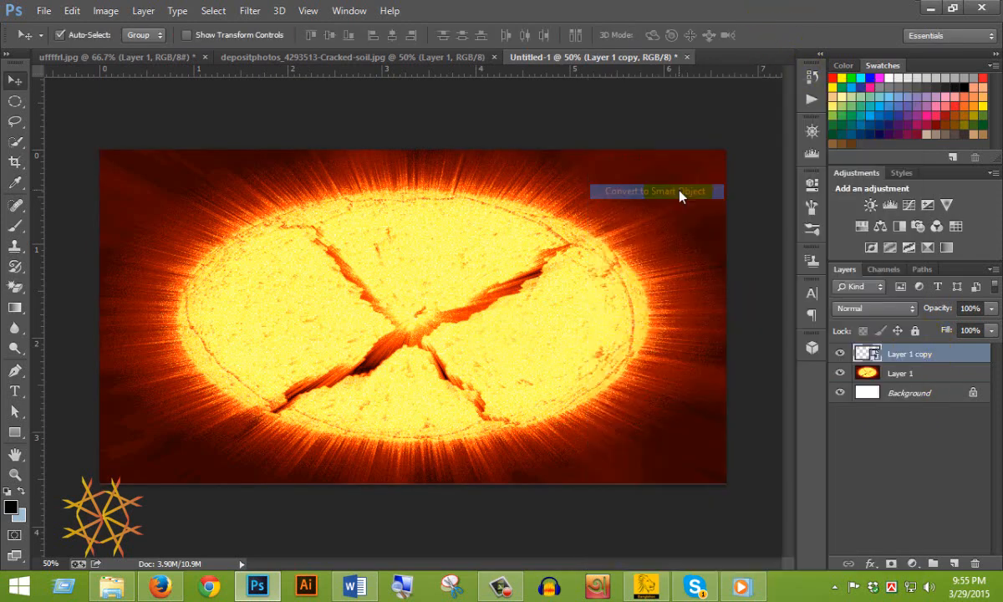
- Scale the Layer 1 copy smart object to about 116% and shift it towards the canvas's right side
{"action": "key", "text": "ctrl+t"}
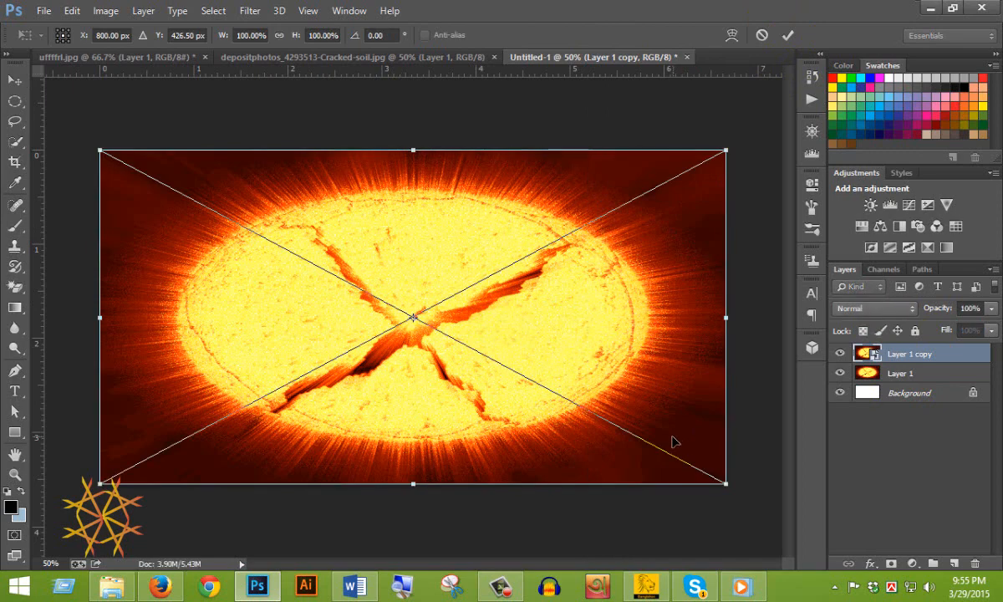
{"action": "left_click_drag", "start_coordinate": [725, 151], "coordinate": [778, 124]}
{"action": "left_click_drag", "start_coordinate": [443, 282], "coordinate": [475, 280]}
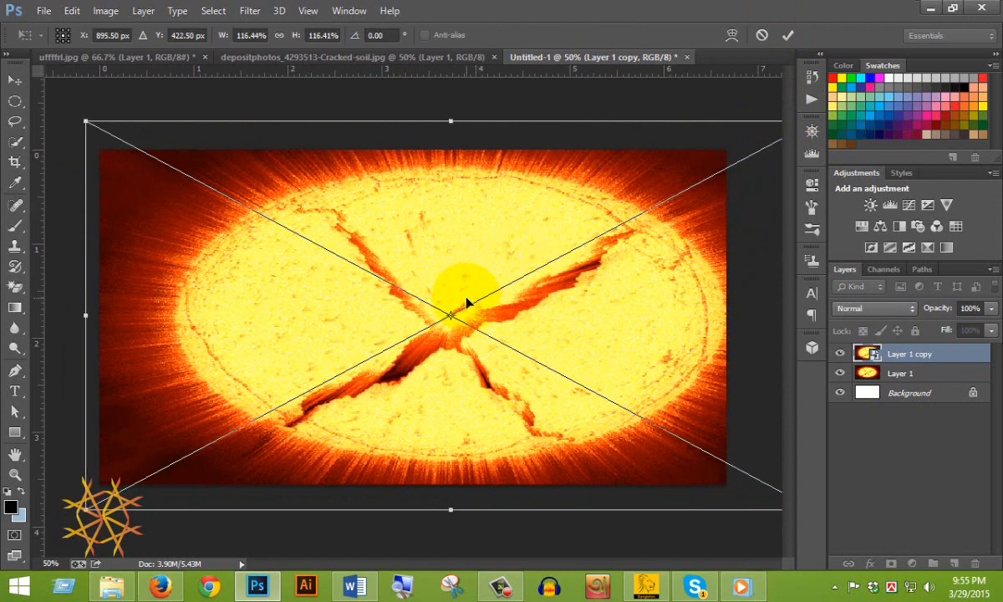
{"action": "key", "text": "Return"}
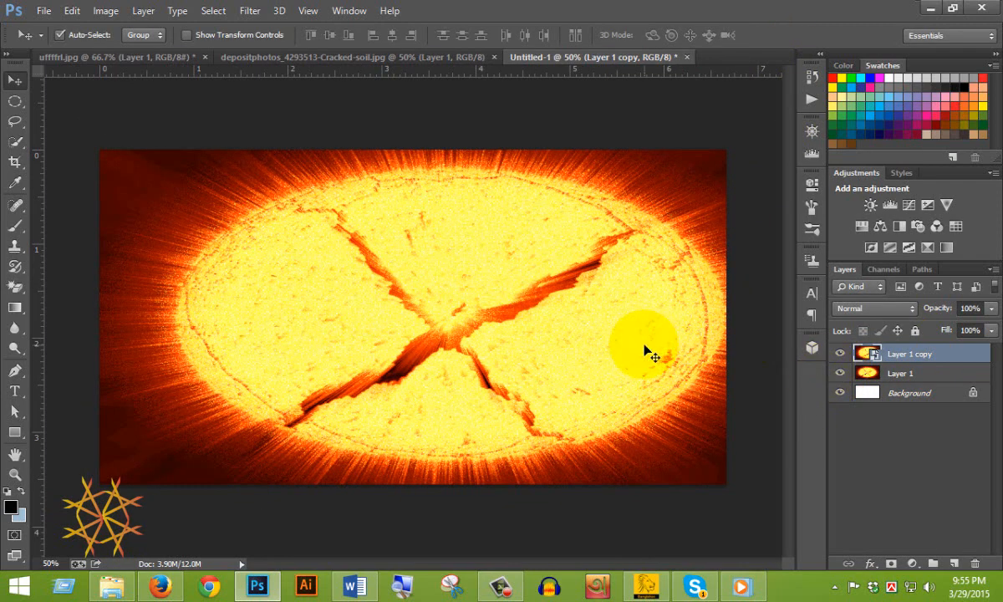
- Enlarge Layer 1 copy to about 189% width and 192% height, extending it past the canvas's right and bottom edges
{"action": "key", "text": "ctrl+t"}
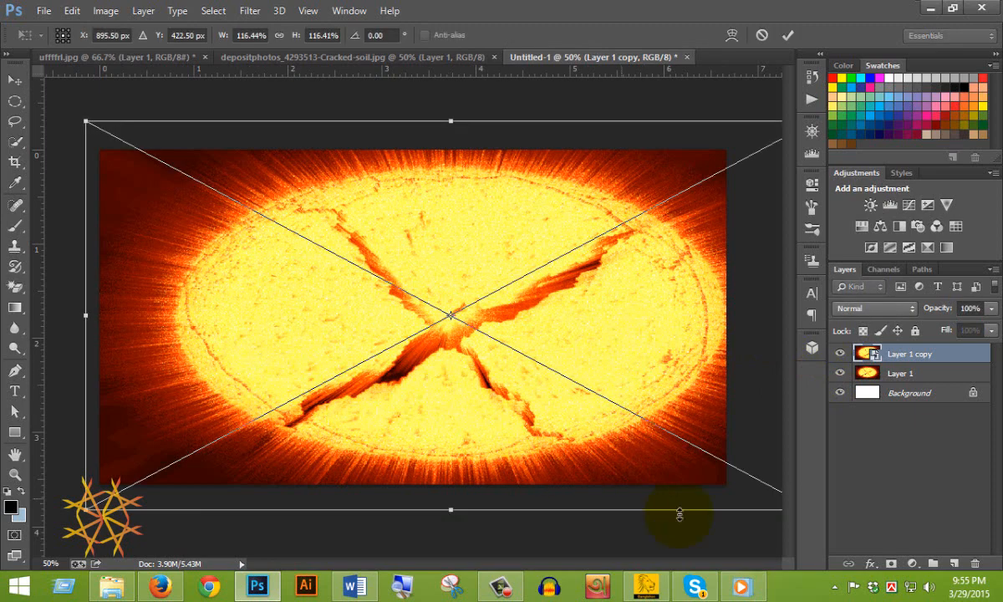
{"action": "left_click", "coordinate": [811, 100]}
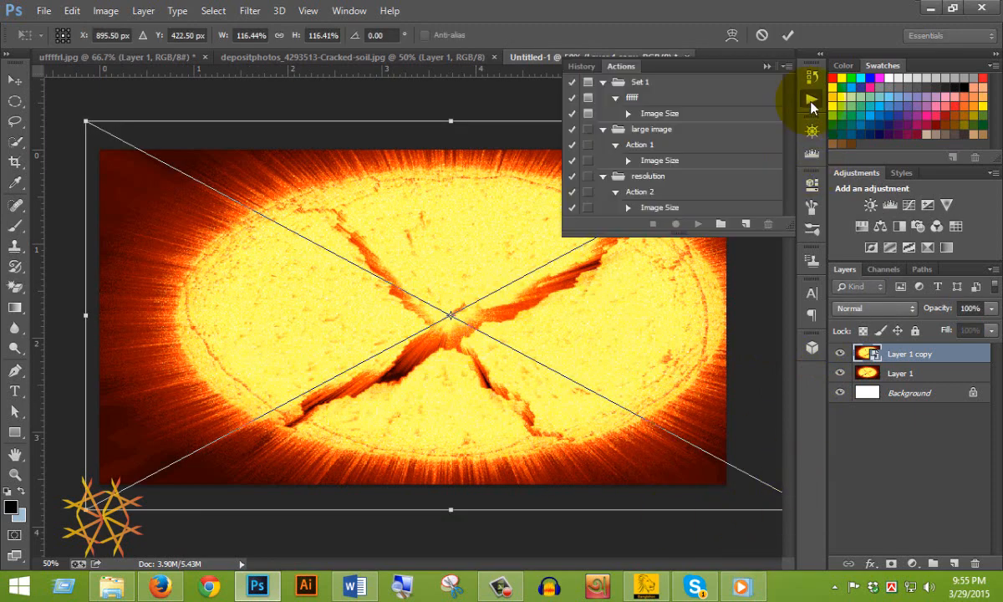
{"action": "left_click", "coordinate": [810, 99]}
{"action": "left_click", "coordinate": [810, 130]}
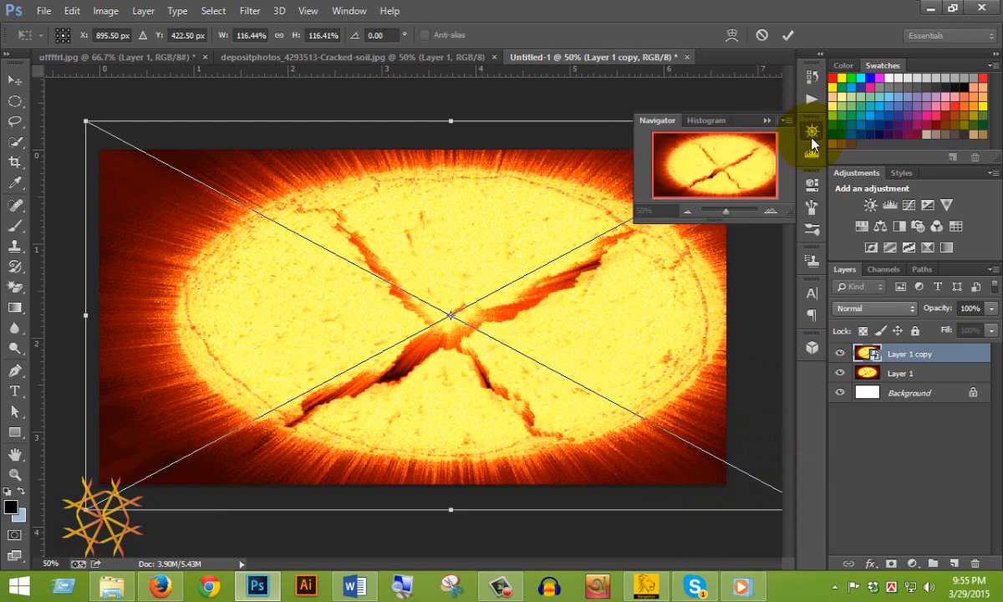
{"action": "left_click_drag", "start_coordinate": [729, 217], "coordinate": [724, 216]}
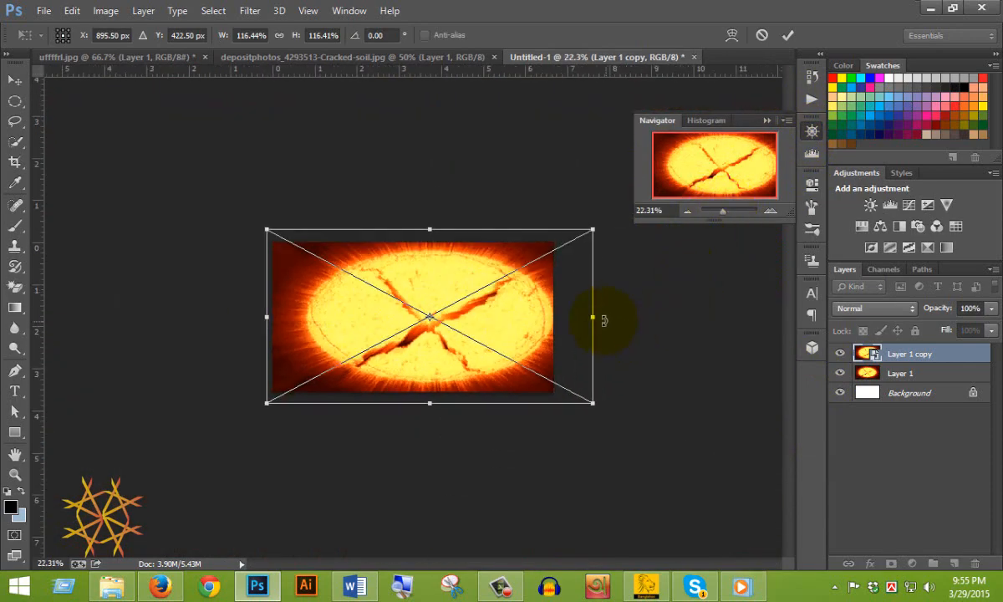
{"action": "left_click_drag", "start_coordinate": [593, 318], "coordinate": [682, 318]}
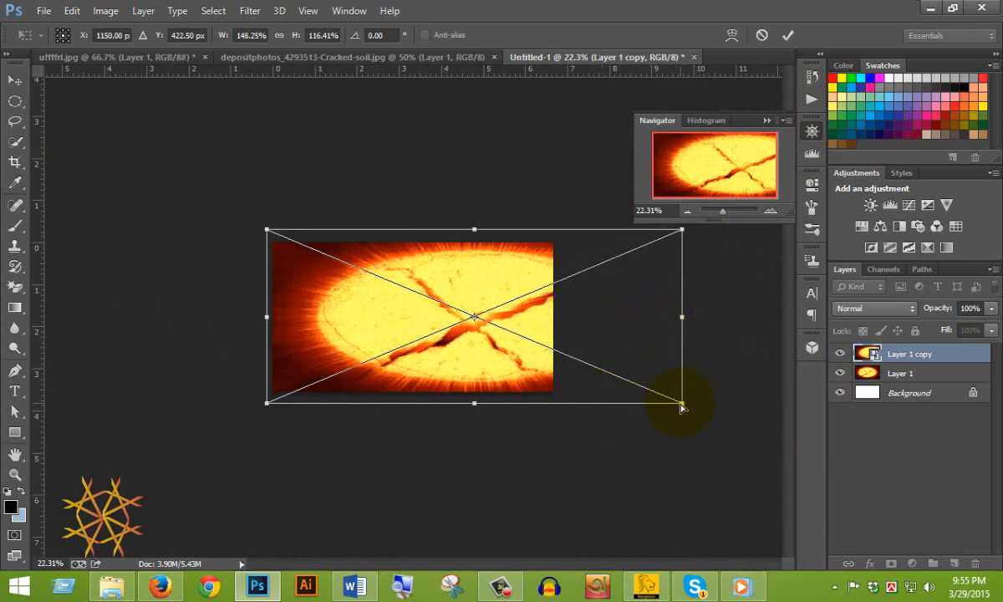
{"action": "left_click_drag", "start_coordinate": [681, 403], "coordinate": [793, 518]}
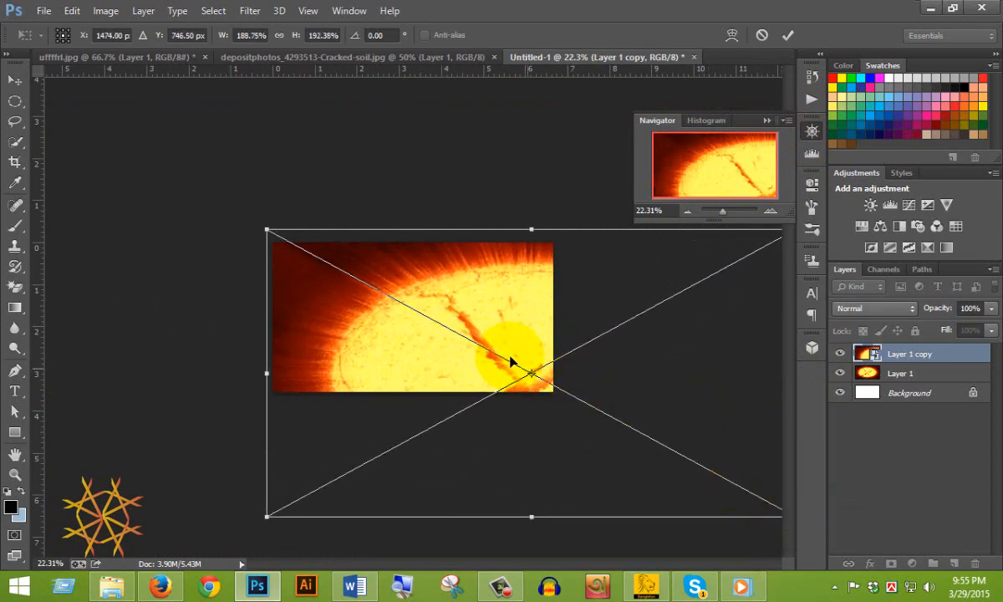
{"action": "double_click", "coordinate": [442, 261]}
- Move Layer 1 copy slightly to the right on the canvas and hide Layer 1 beneath it
{"action": "left_click", "coordinate": [516, 332]}
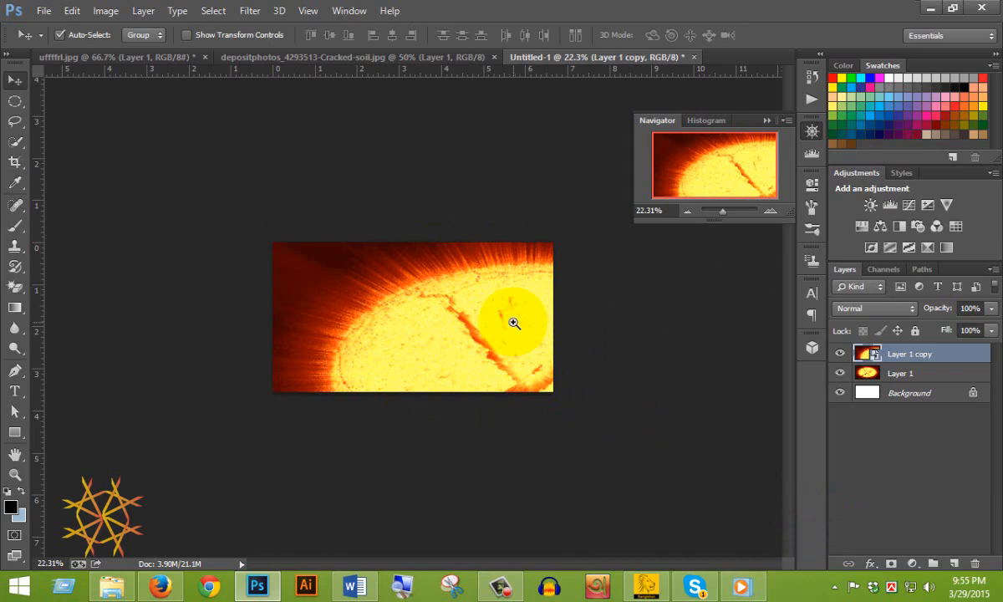
{"action": "left_click", "coordinate": [513, 322]}
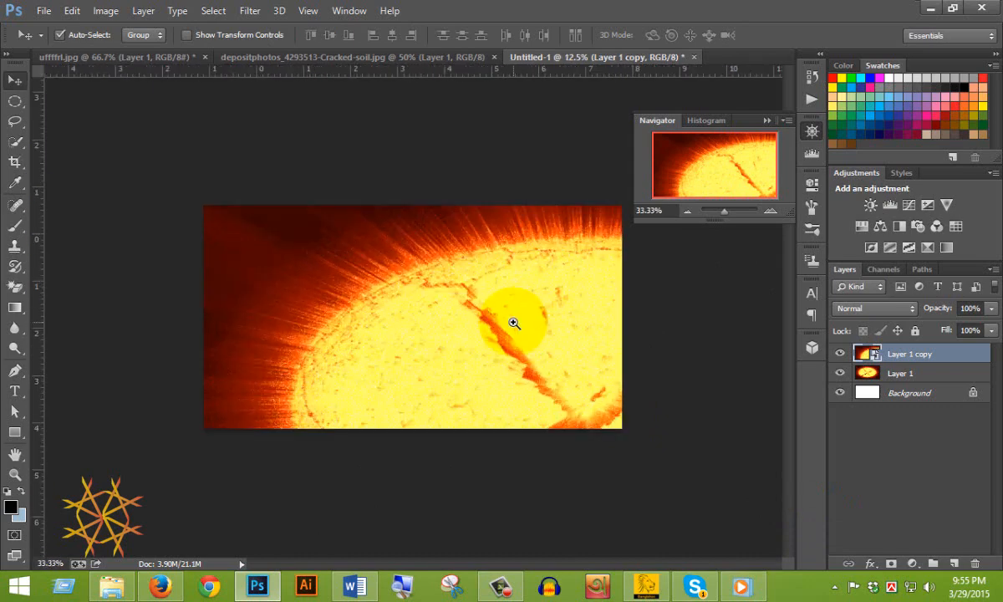
{"action": "left_click", "coordinate": [513, 323]}
{"action": "left_click", "coordinate": [514, 323]}
{"action": "left_click", "coordinate": [514, 323], "text": "alt"}
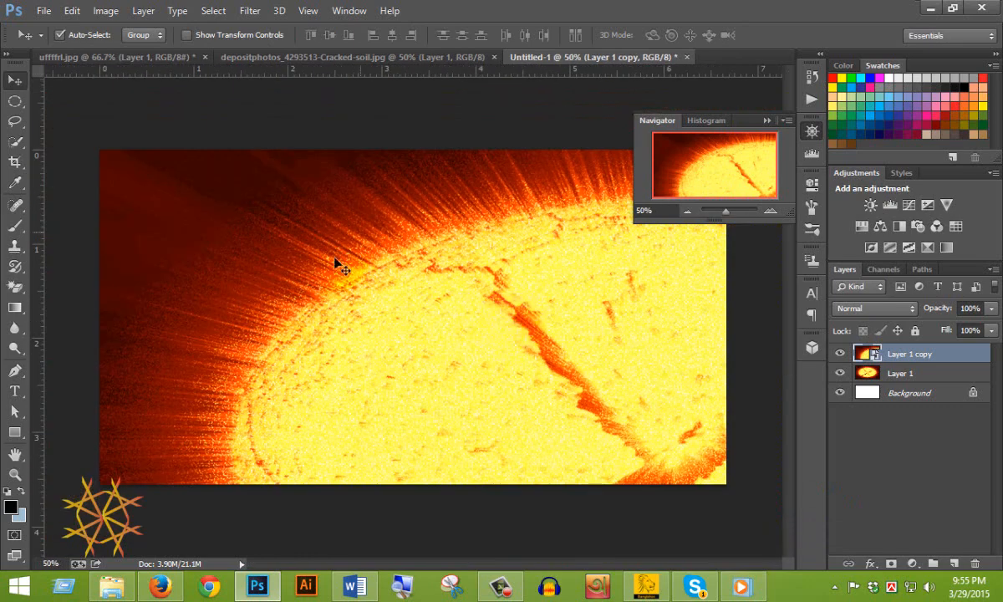
{"action": "left_click_drag", "start_coordinate": [408, 287], "coordinate": [433, 290]}
{"action": "left_click_drag", "start_coordinate": [424, 288], "coordinate": [421, 284]}
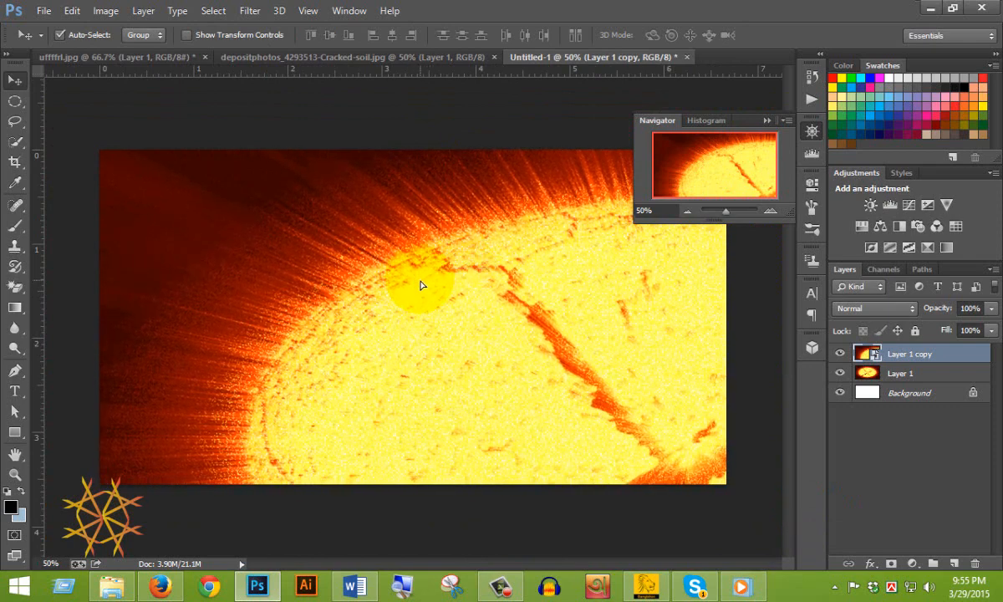
{"action": "left_click", "coordinate": [839, 373]}
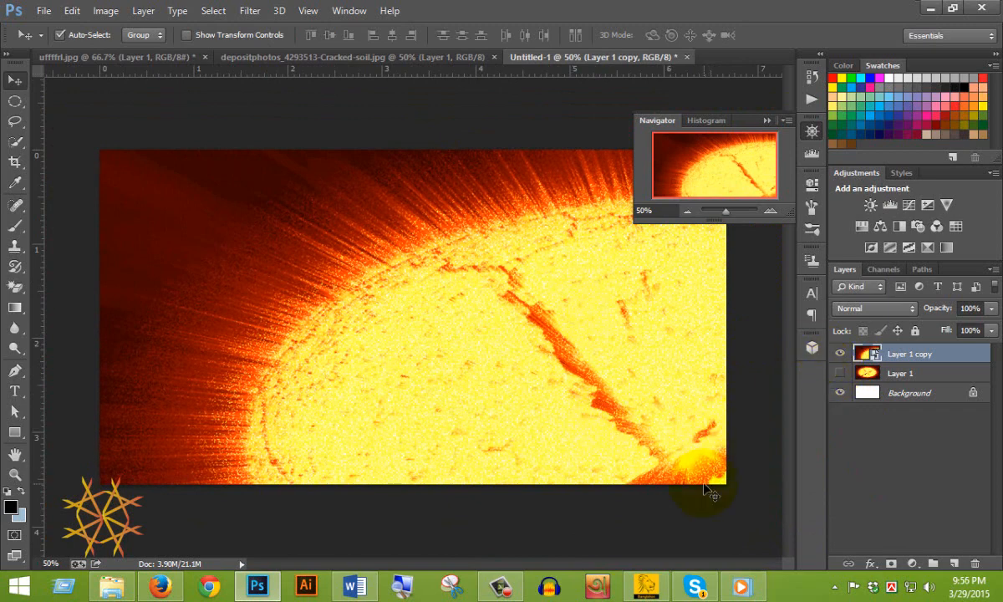
{"action": "left_click", "coordinate": [500, 584]}
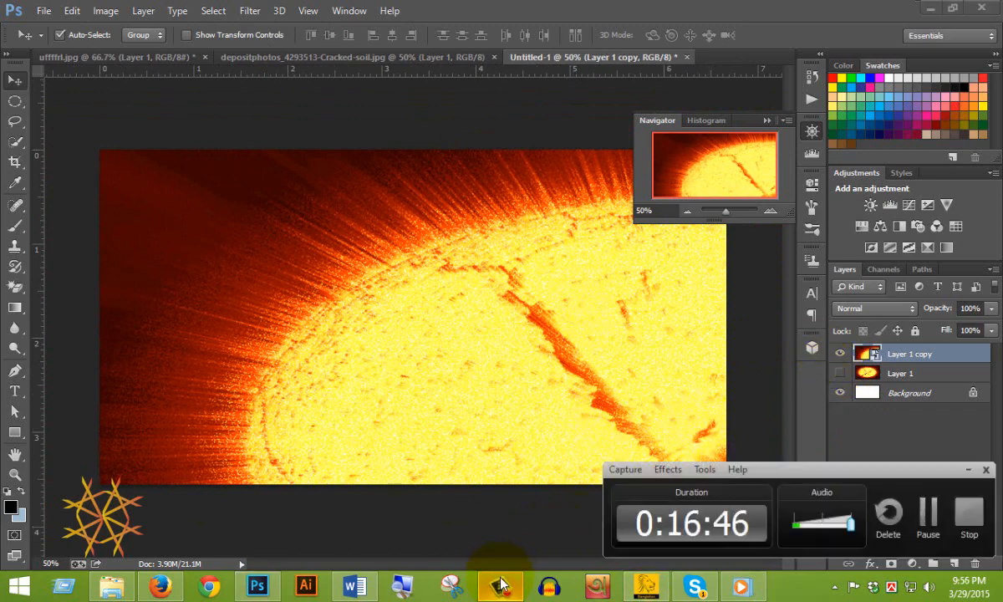
{"action": "left_click", "coordinate": [500, 585]}
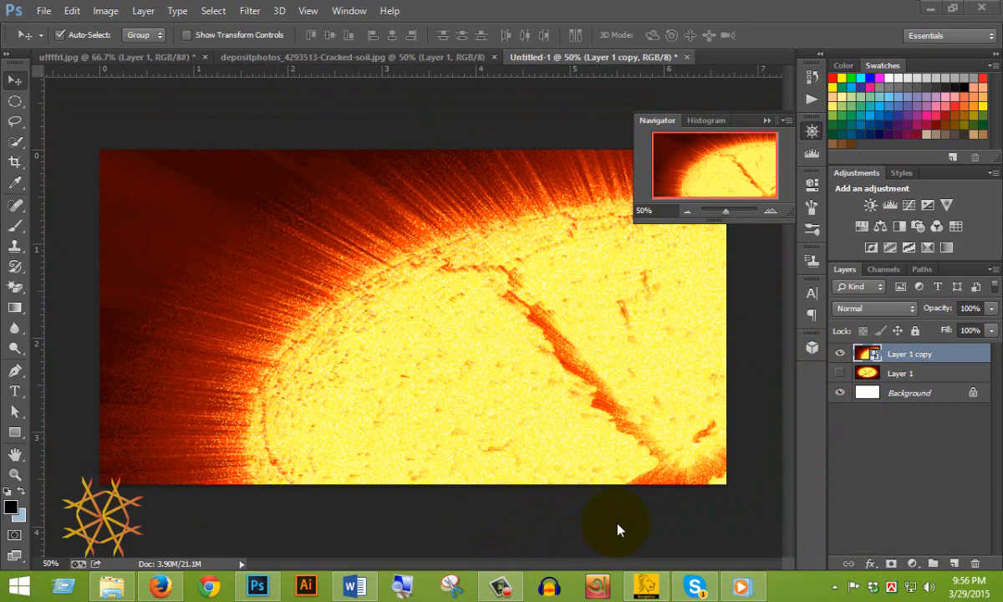